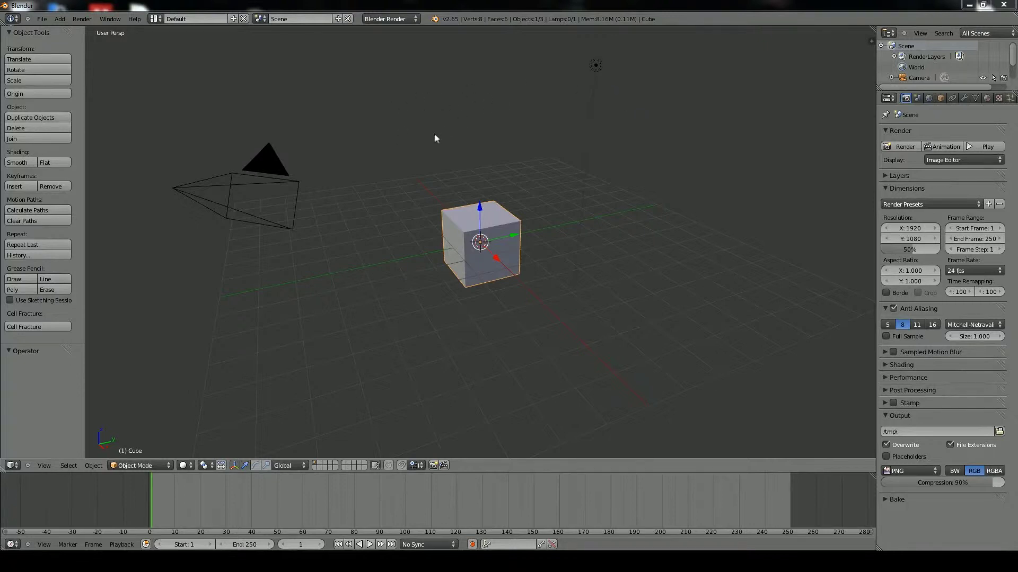
Delete the default cube from the scene
middle_click_drag(436, 138, 488, 135)
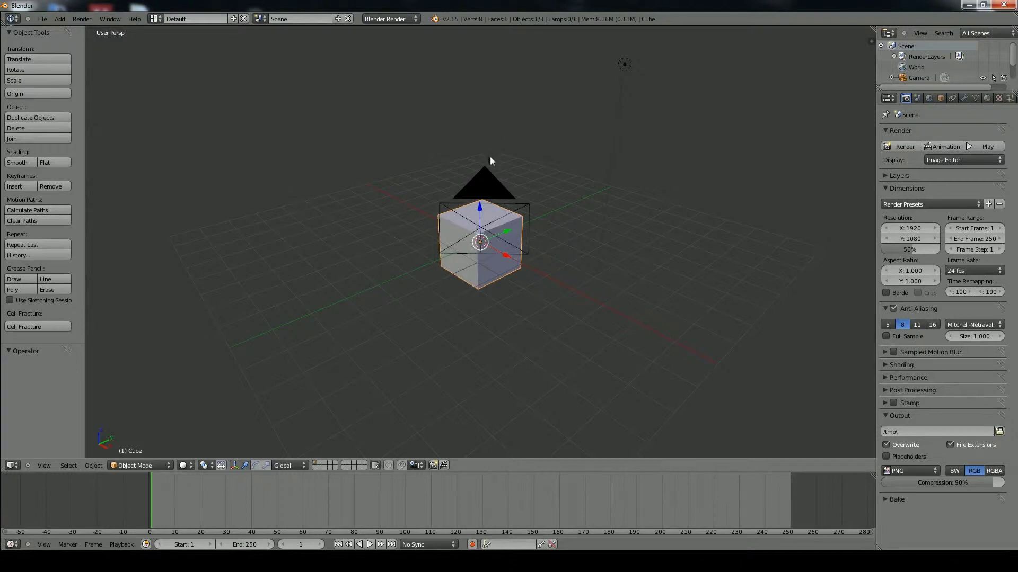
key("KP_2")
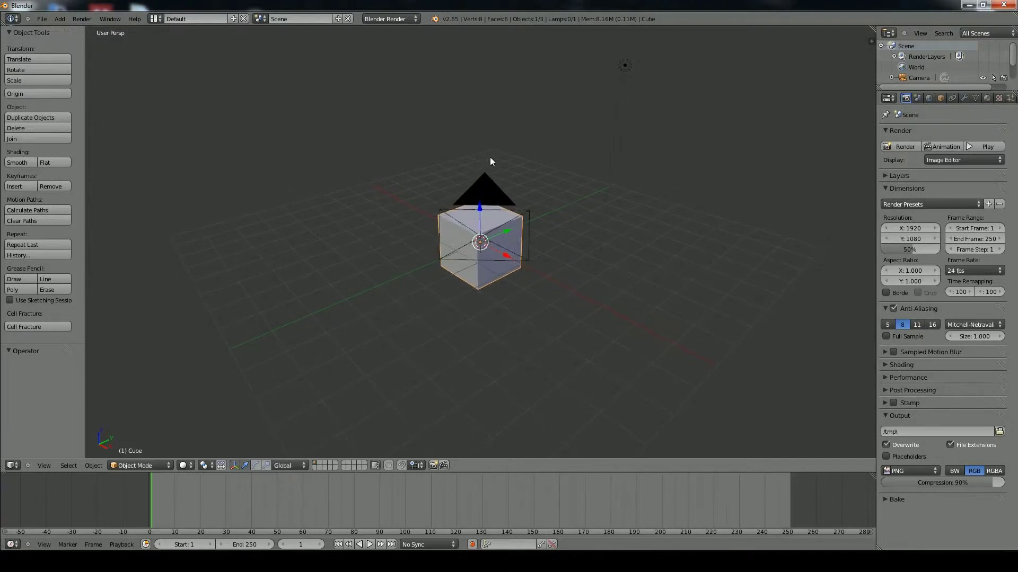
key("KP_2")
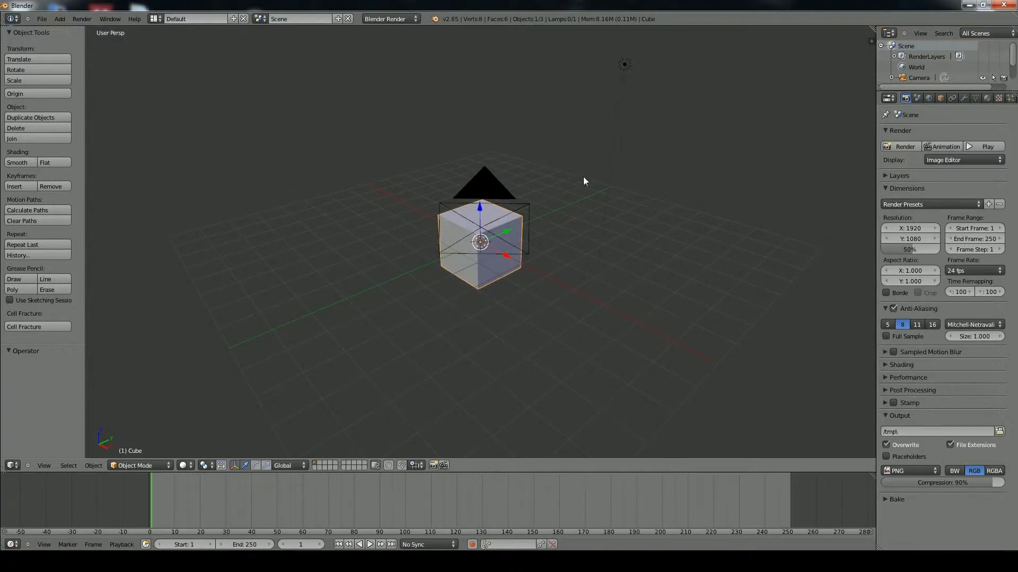
middle_click_drag(625, 175, 474, 277)
key("x")
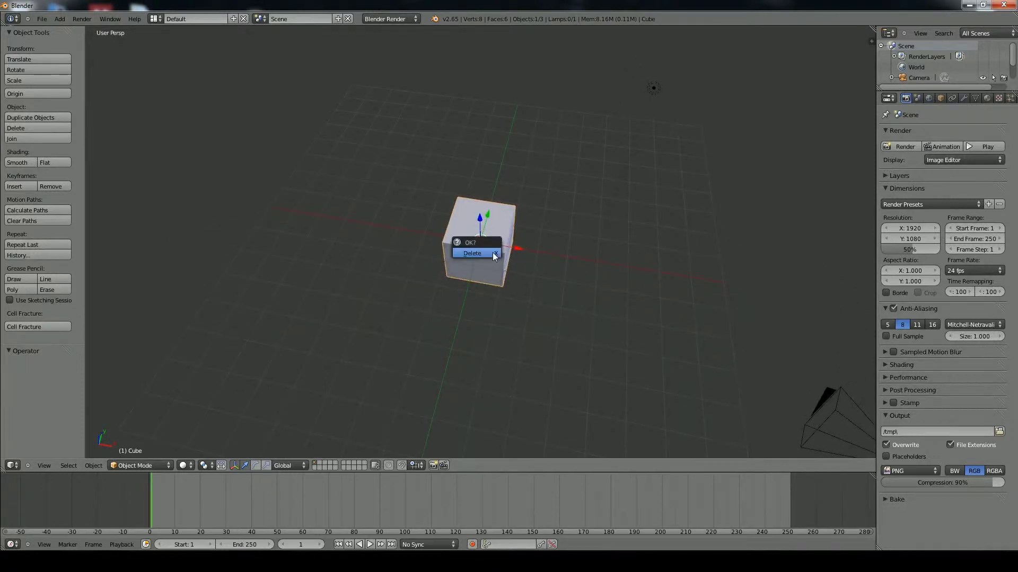
left_click(491, 252)
Add a circle mesh with 6 vertices, forming a hexagon outline at the origin
key("shift+a")
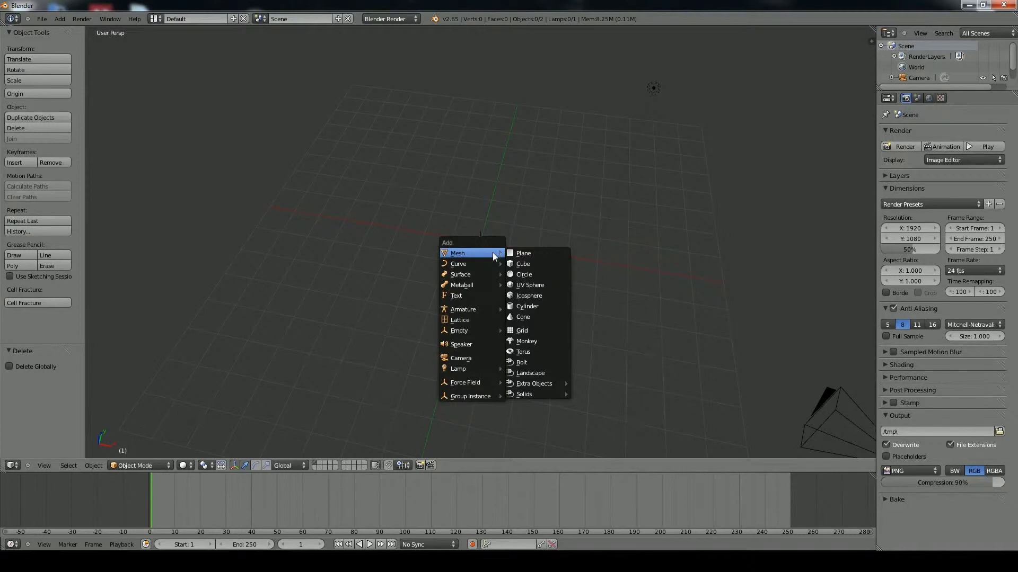
left_click(536, 274)
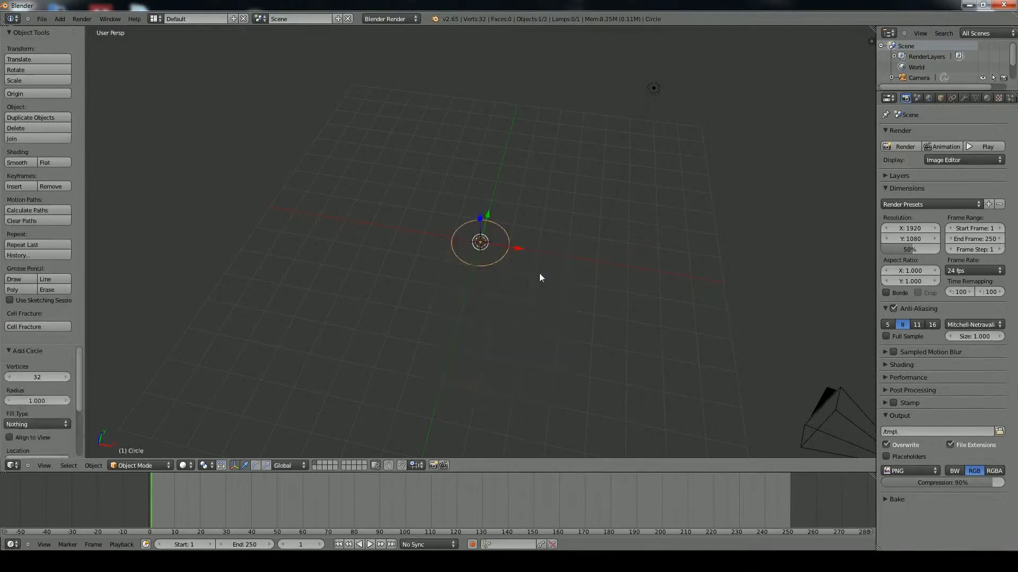
left_click_drag(33, 378, 11, 381)
middle_click_drag(434, 245, 477, 307)
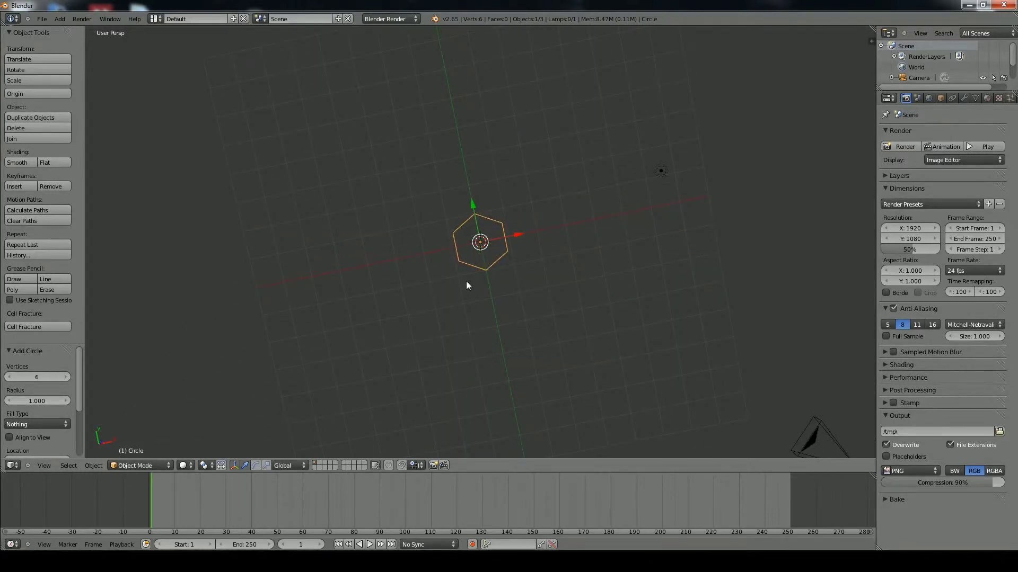
Switch to Top Ortho view and frame the hexagon in the centre
key("KP_7")
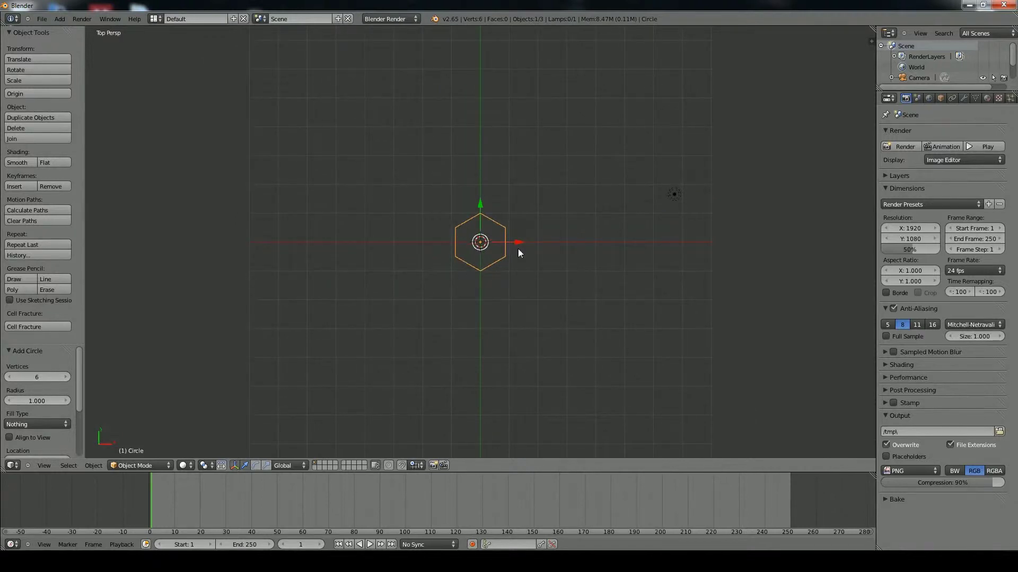
key("KP_5")
scroll(551, 257, "up", 5)
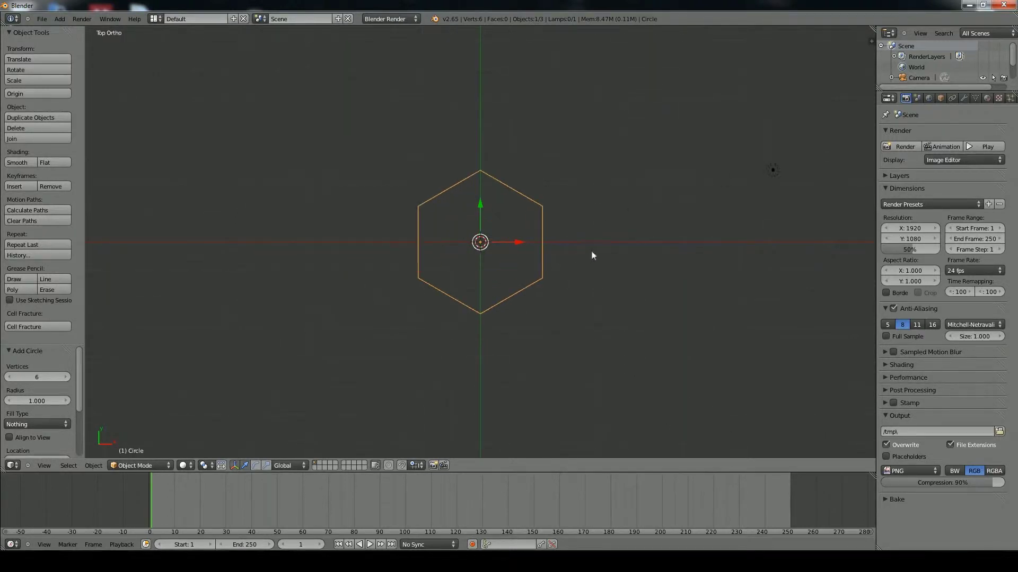
middle_click_drag(593, 254, 548, 263, "shift")
scroll(549, 263, "up", 2)
middle_click_drag(479, 272, 468, 259, "shift")
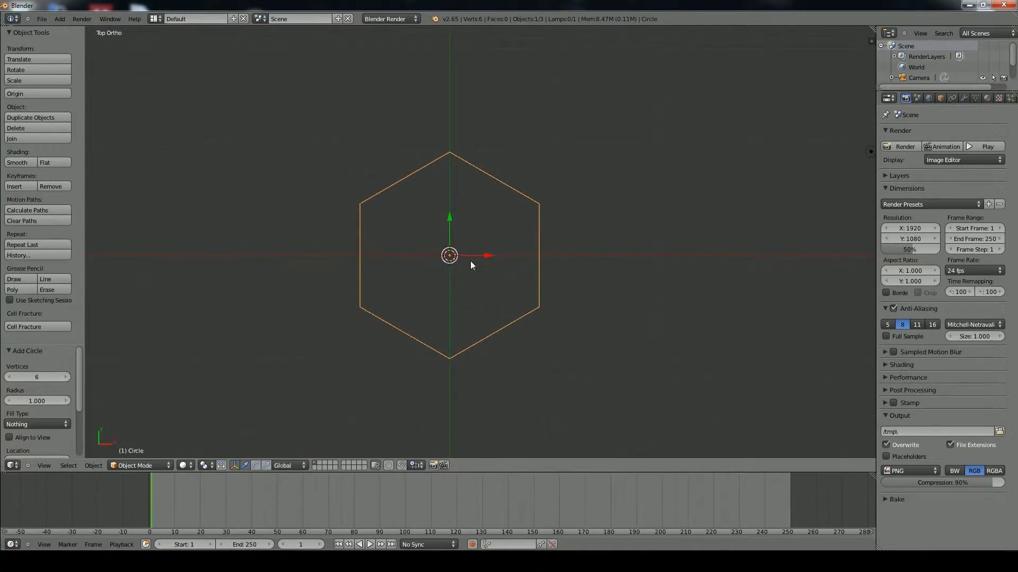
middle_click_drag(473, 293, 471, 273)
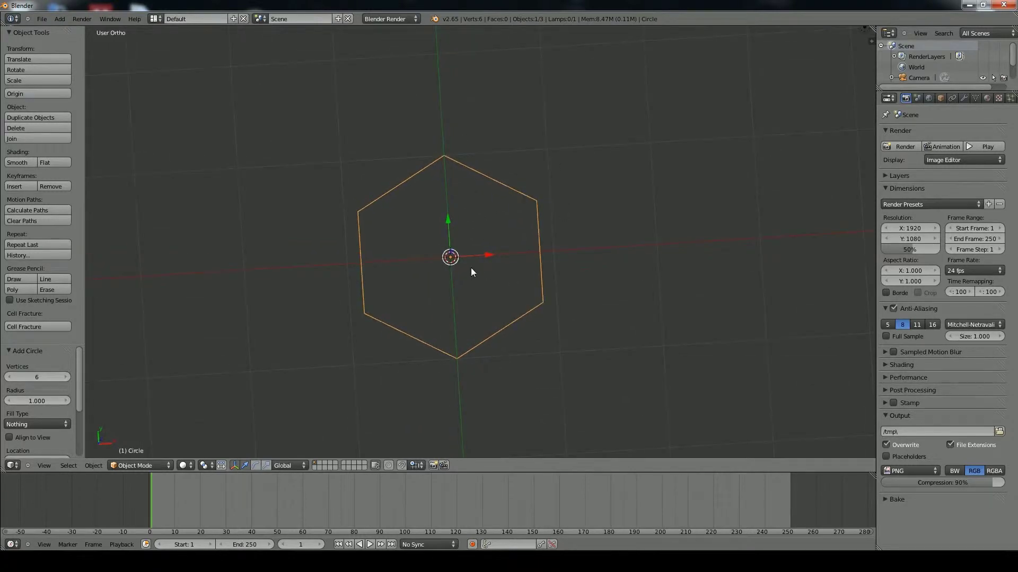
key("KP_7")
In Edit Mode, extrude the hexagon's edges and scale the new ring outward to 1.106
key("Tab")
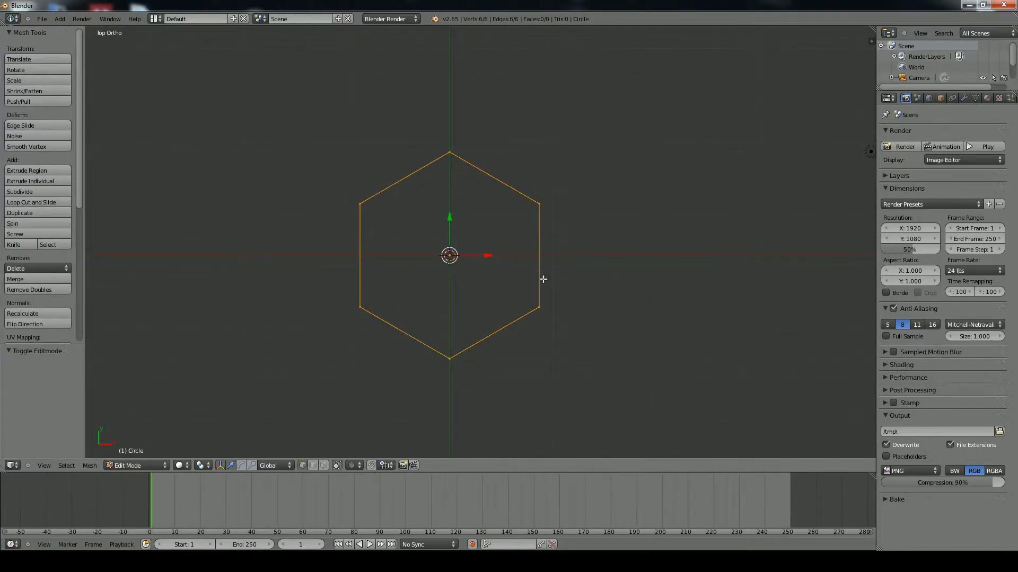
key("e")
right_click(649, 288)
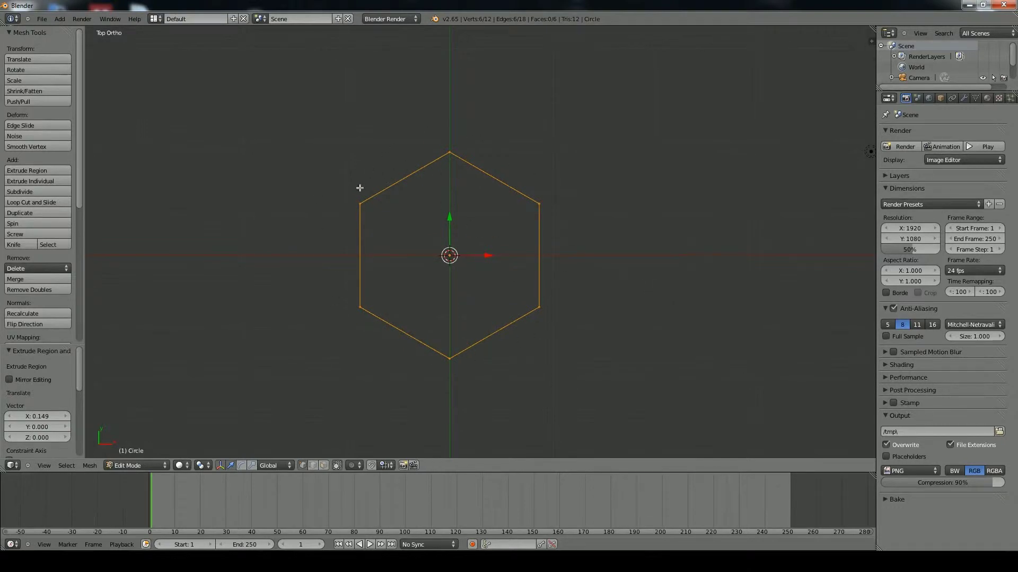
key("s")
left_click(630, 254)
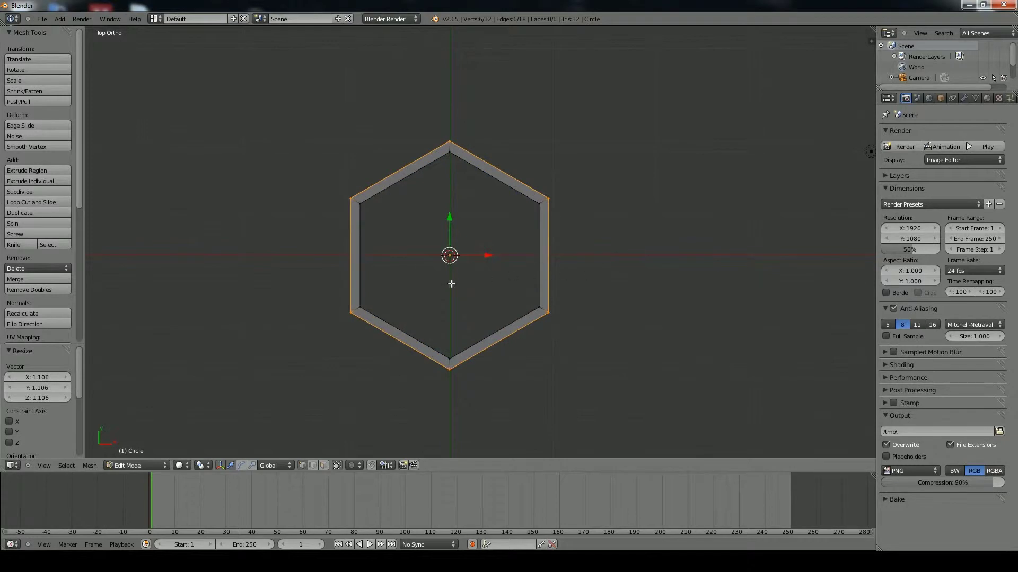
middle_click_drag(452, 283, 359, 242)
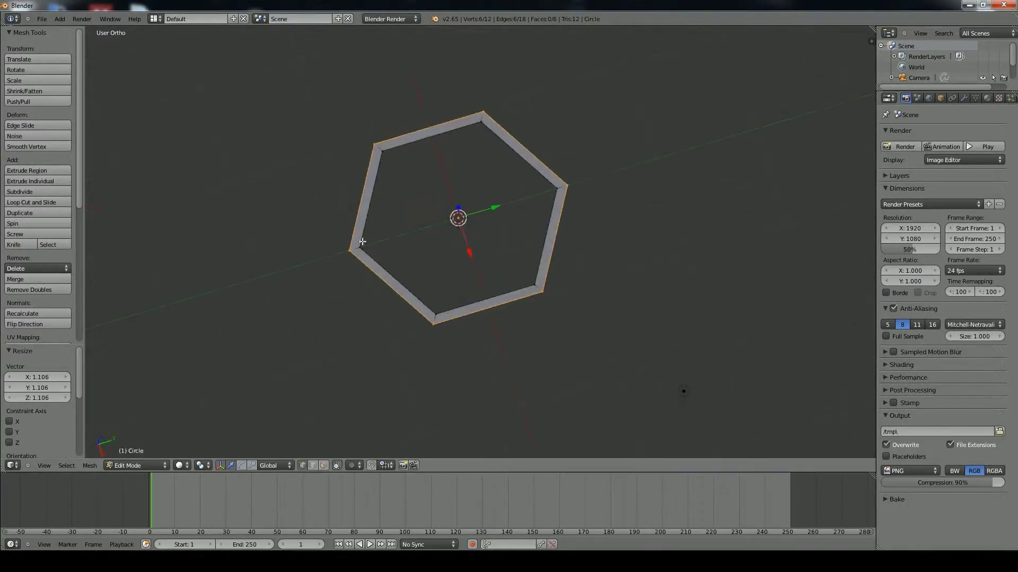
key("KP_7")
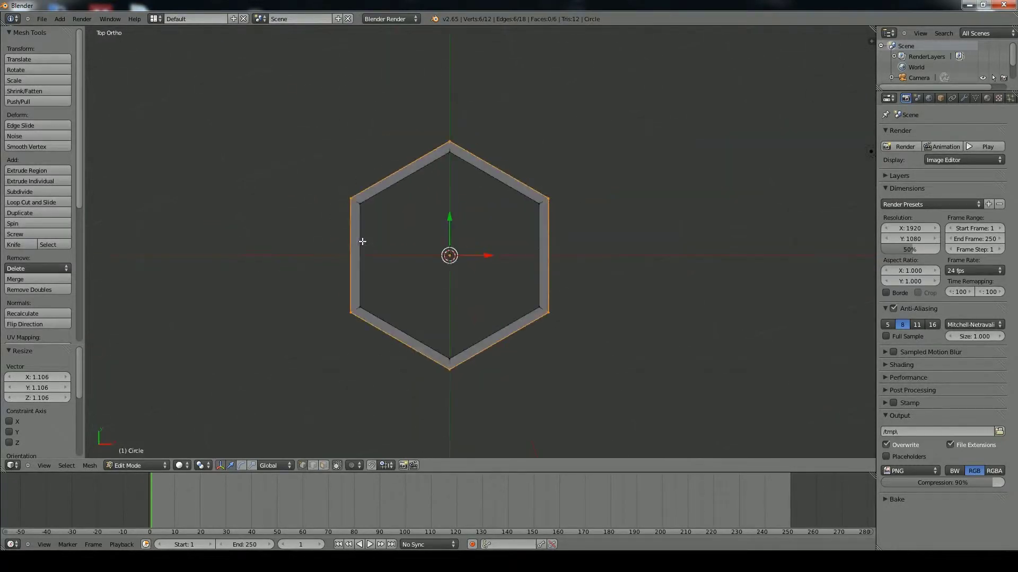
Fill the inner edge loop with a centre face and view it from the front
right_click(360, 202, "alt")
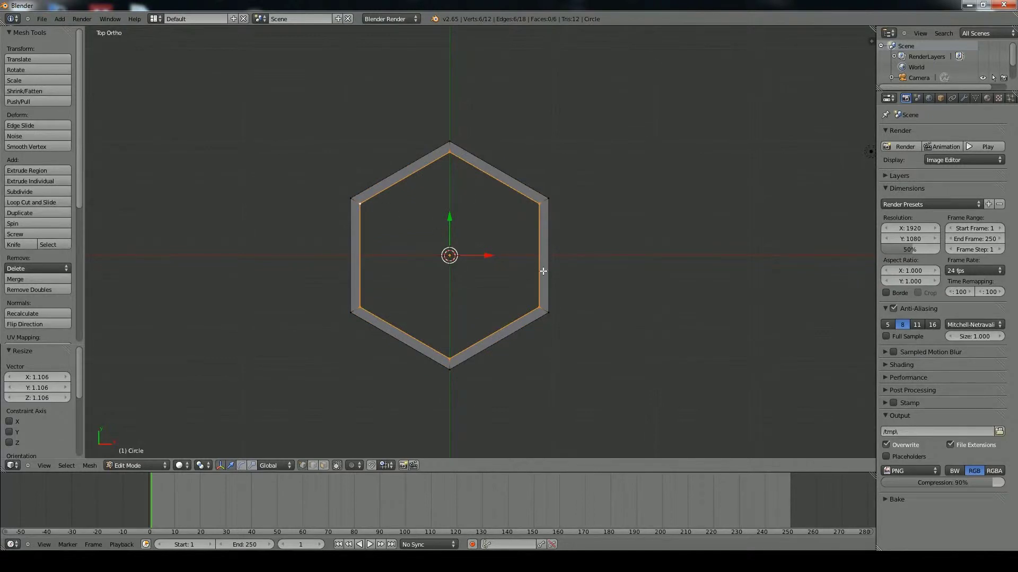
key("f")
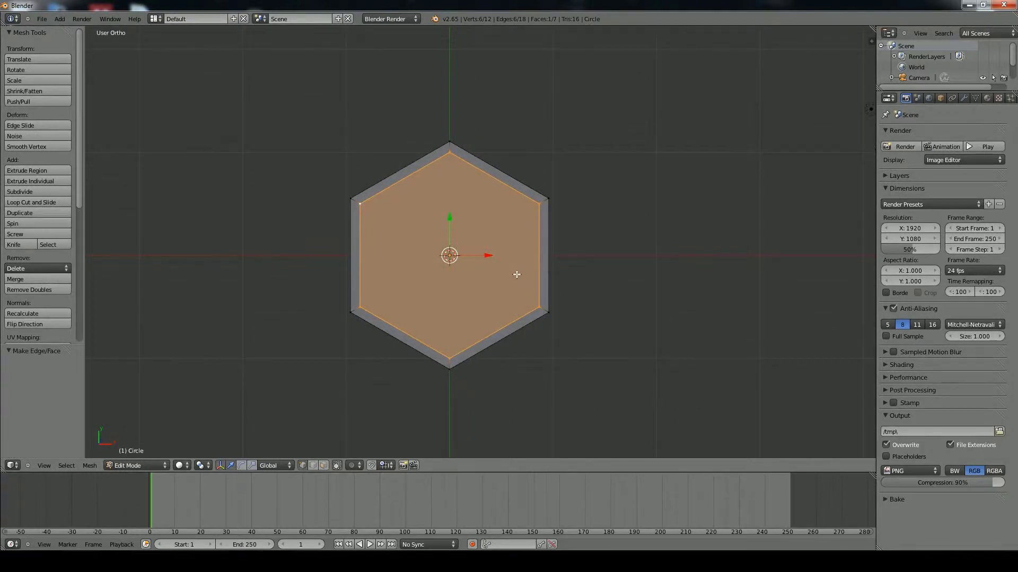
key("KP_1")
key("ctrl+KP_6")
Extrude the centre face up 0.03 along Z and zoom in on the sloped rim
key("e")
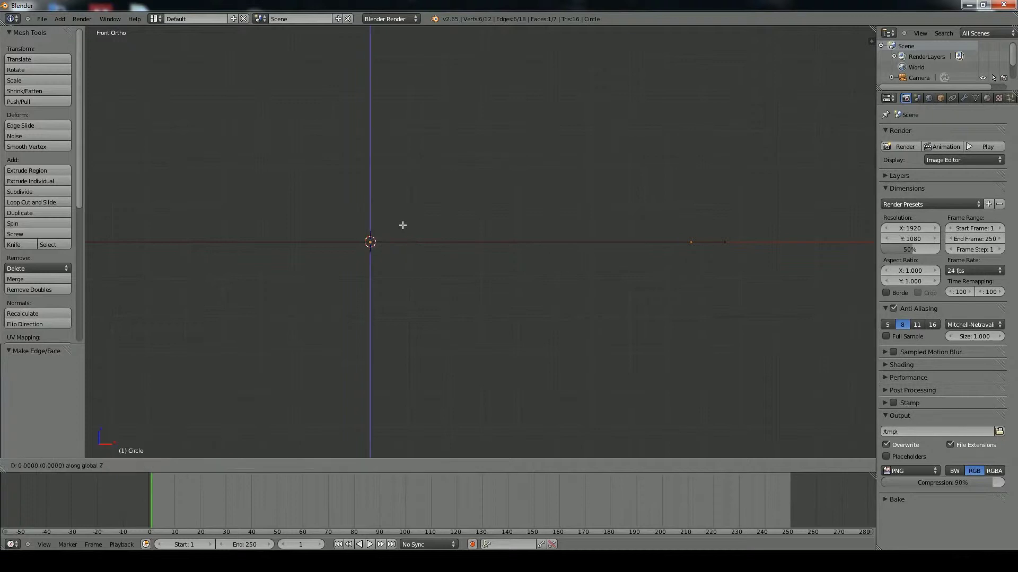
left_click(408, 213)
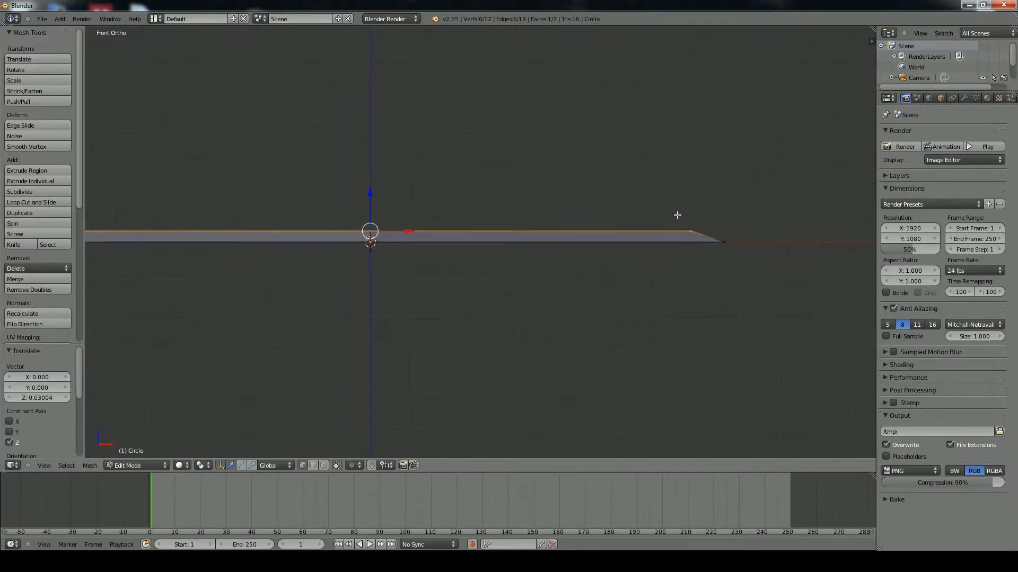
middle_click_drag(659, 218, 620, 298)
scroll(650, 255, "down", 4)
middle_click_drag(525, 272, 561, 282)
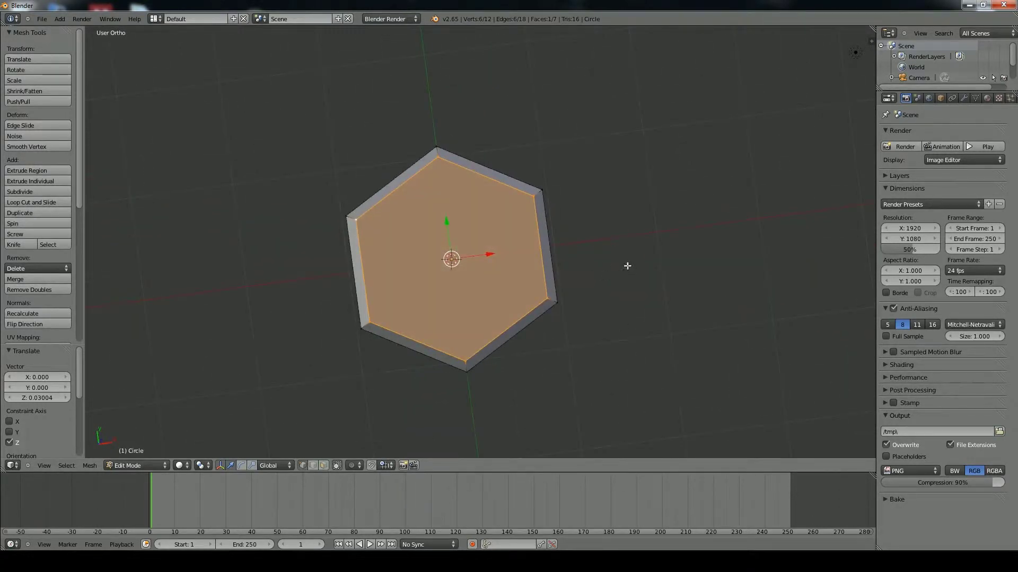
key("Tab")
middle_click_drag(608, 259, 498, 349)
key("Tab")
scroll(498, 350, "up", 2)
middle_click_drag(411, 354, 463, 241, "shift")
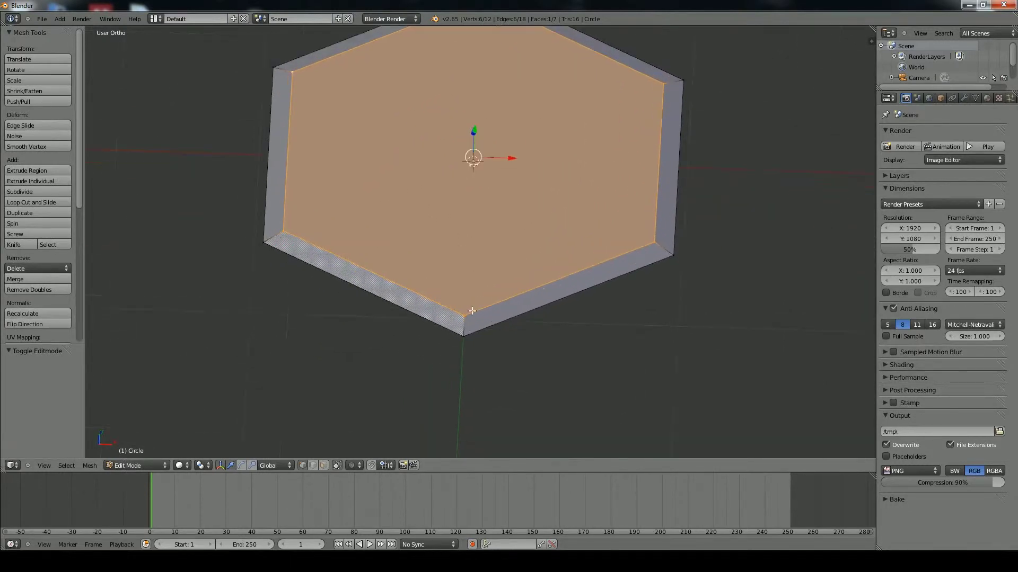
scroll(467, 305, "up", 1)
middle_click_drag(468, 306, 453, 320)
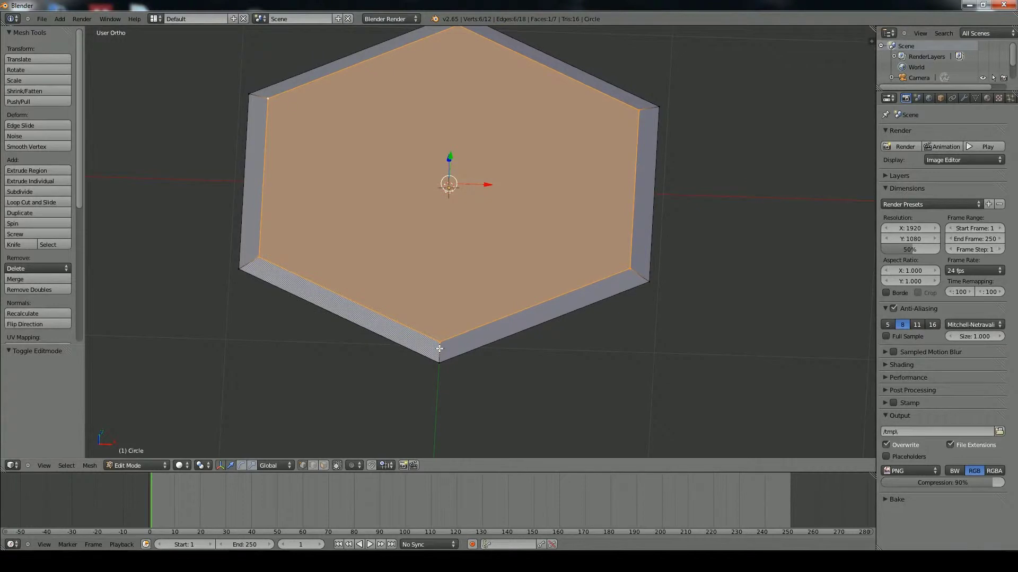
key("ctrl+r")
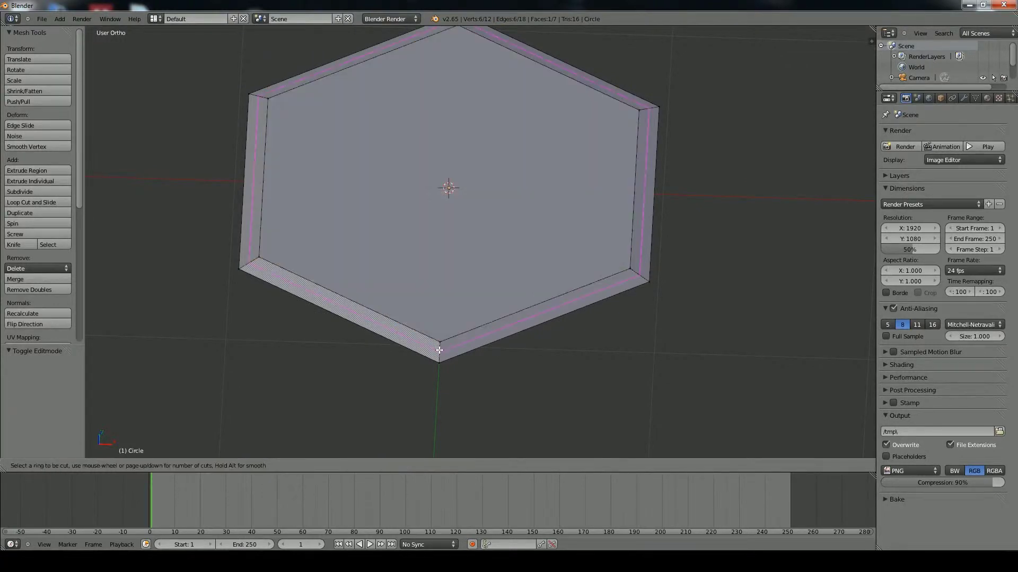
left_click(440, 349)
right_click(439, 349)
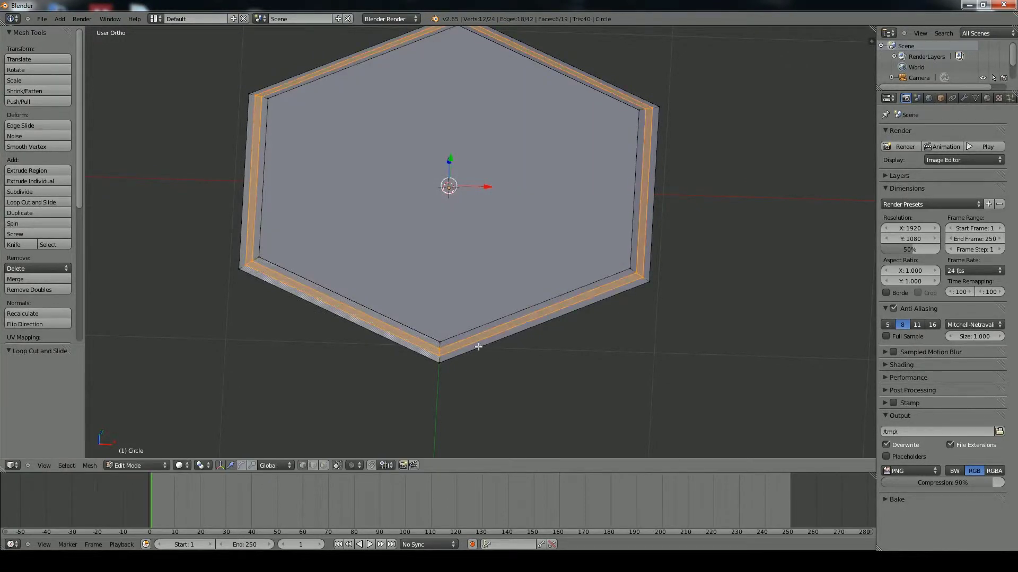
middle_click_drag(429, 345, 372, 303)
scroll(351, 287, "up", 4)
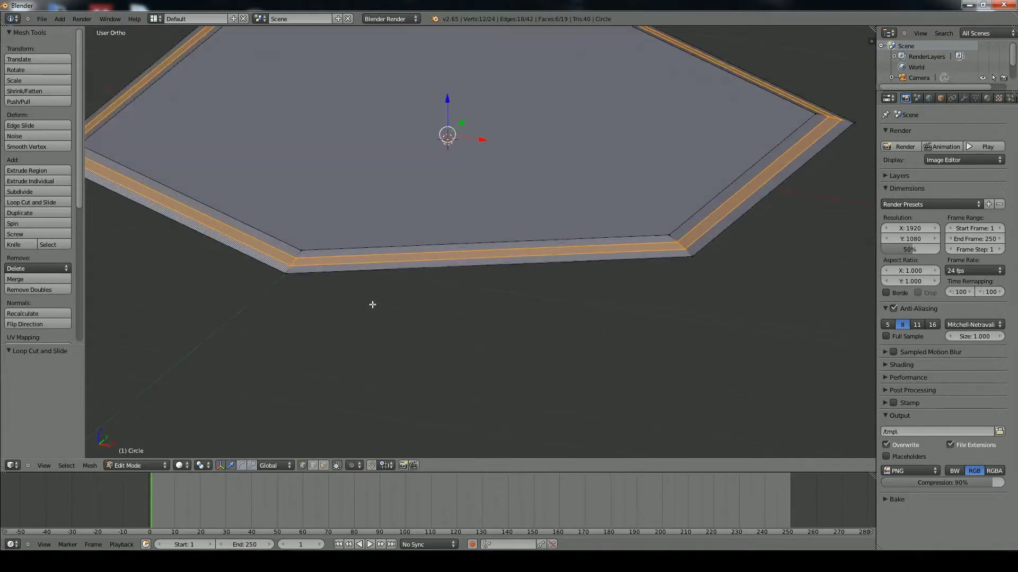
scroll(372, 241, "down", 3)
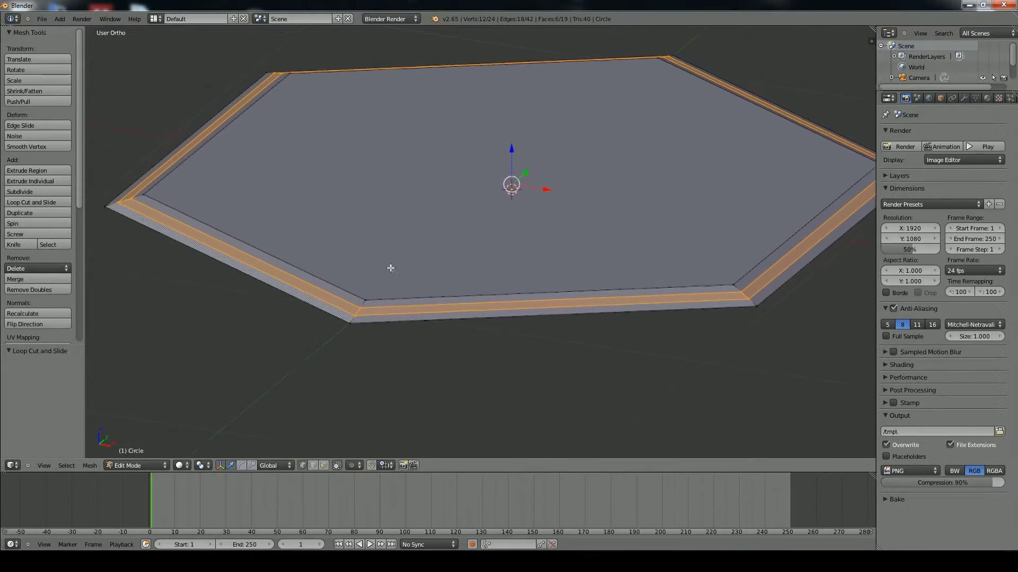
mouse_move(390, 268)
middle_mouse_down()
mouse_move(418, 288)
mouse_move(388, 275)
middle_mouse_up()
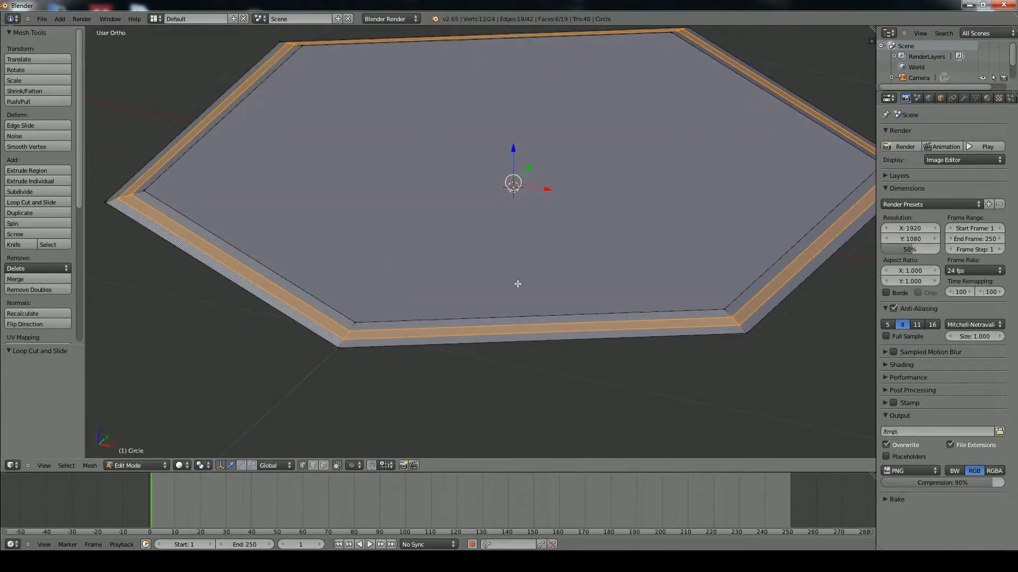
scroll(517, 283, "down", 4)
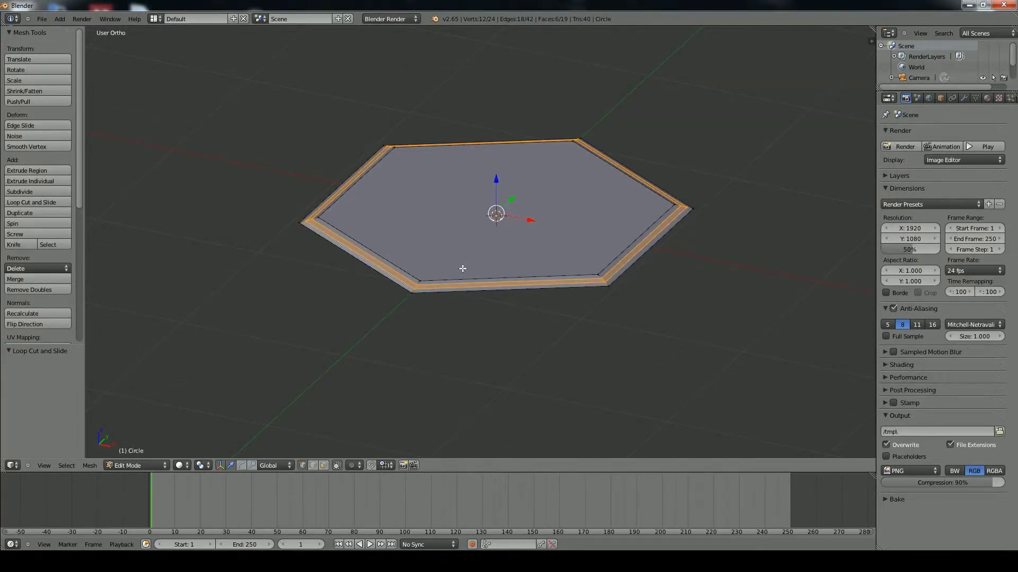
middle_click_drag(463, 268, 493, 277)
scroll(475, 304, "up", 4)
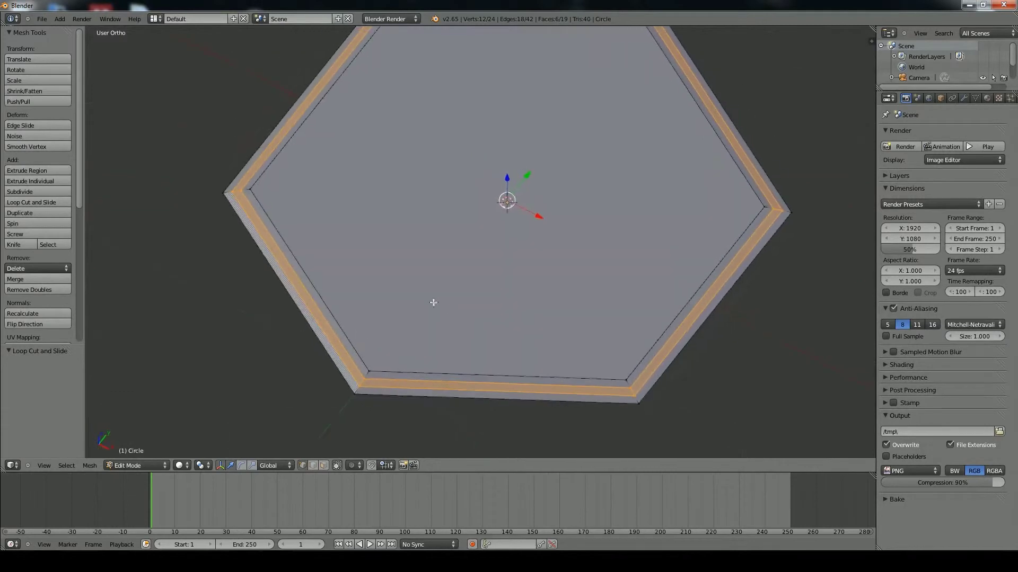
middle_click_drag(434, 303, 410, 294)
scroll(520, 338, "down", 3)
scroll(520, 339, "up", 5)
scroll(523, 346, "down", 4)
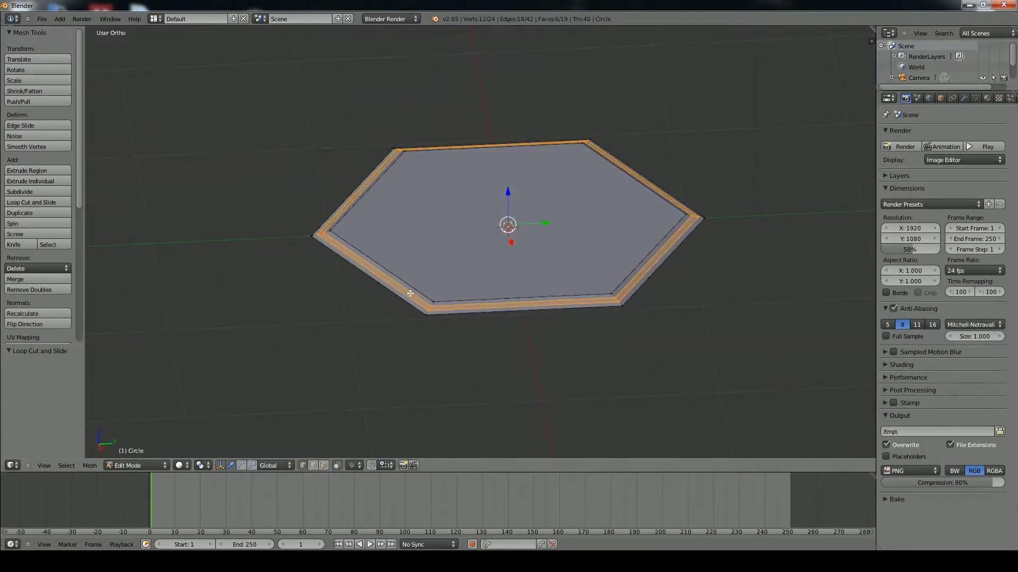
middle_click_drag(356, 275, 454, 288)
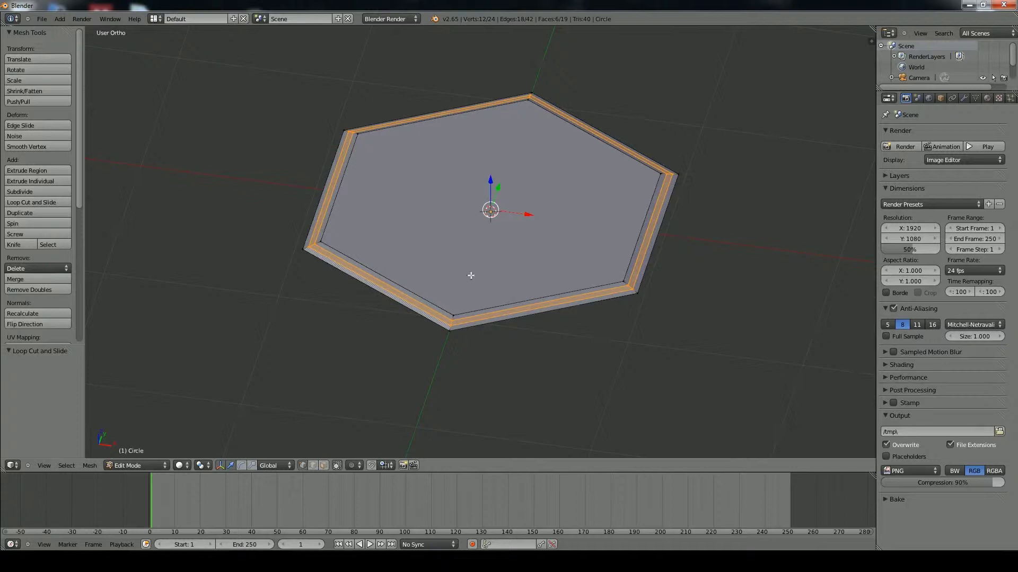
scroll(470, 270, "down", 3)
scroll(470, 266, "up", 3)
scroll(473, 276, "down", 1)
middle_click_drag(480, 316, 423, 291)
scroll(465, 297, "up", 5)
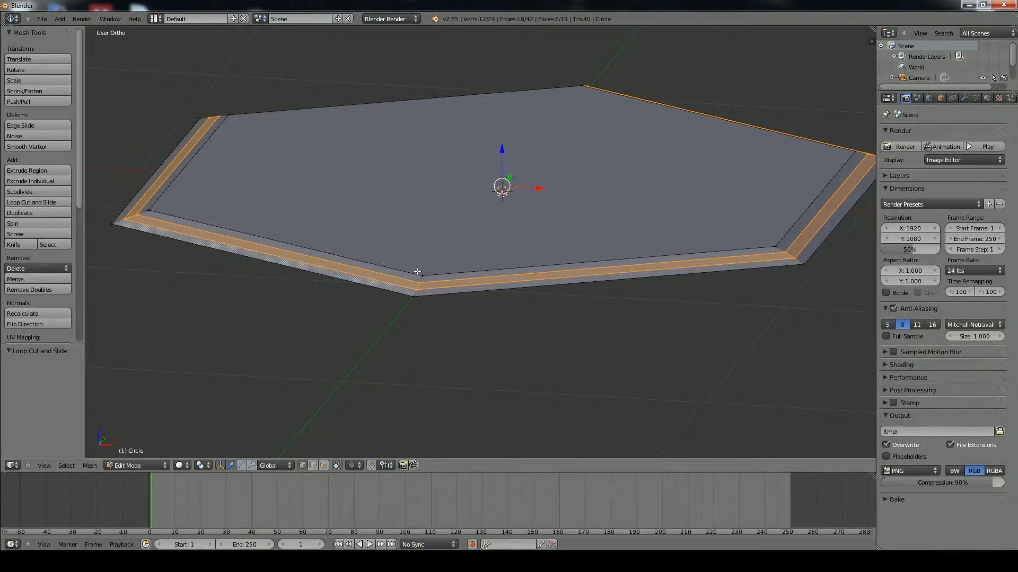
Select the bevelled rim's edge loop and raise it slightly along Z
right_click(418, 283)
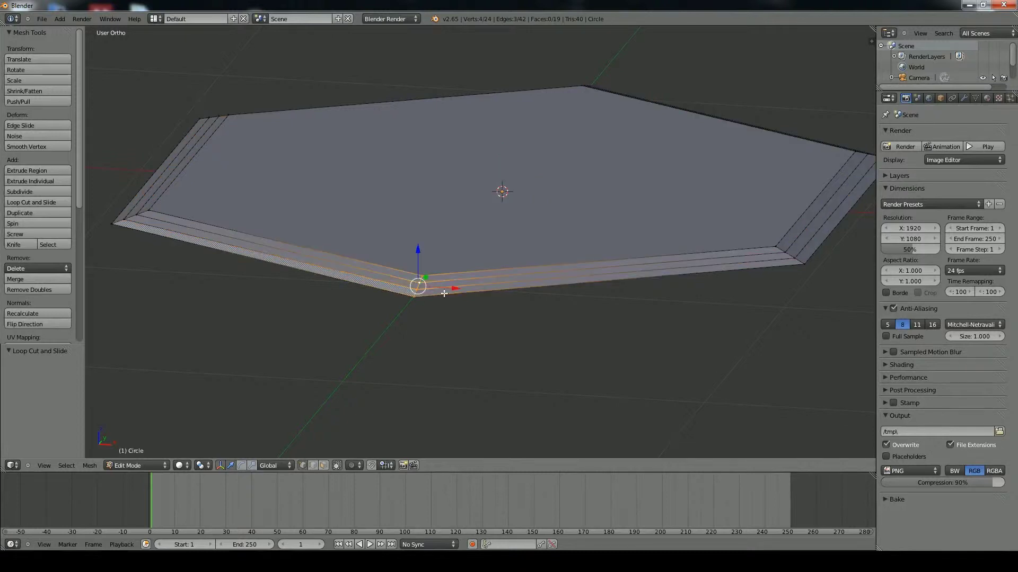
right_click(434, 280, "alt")
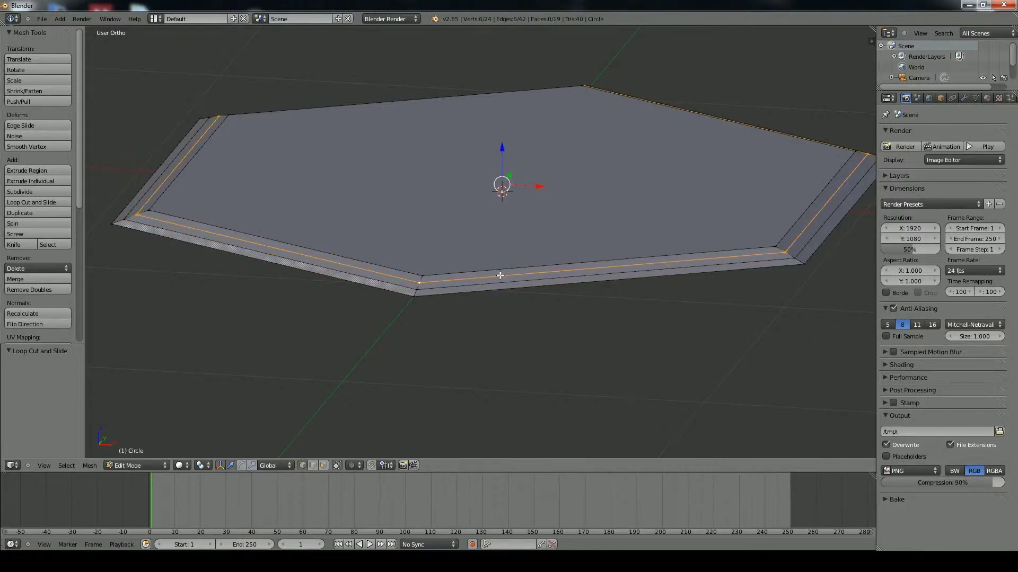
key("g")
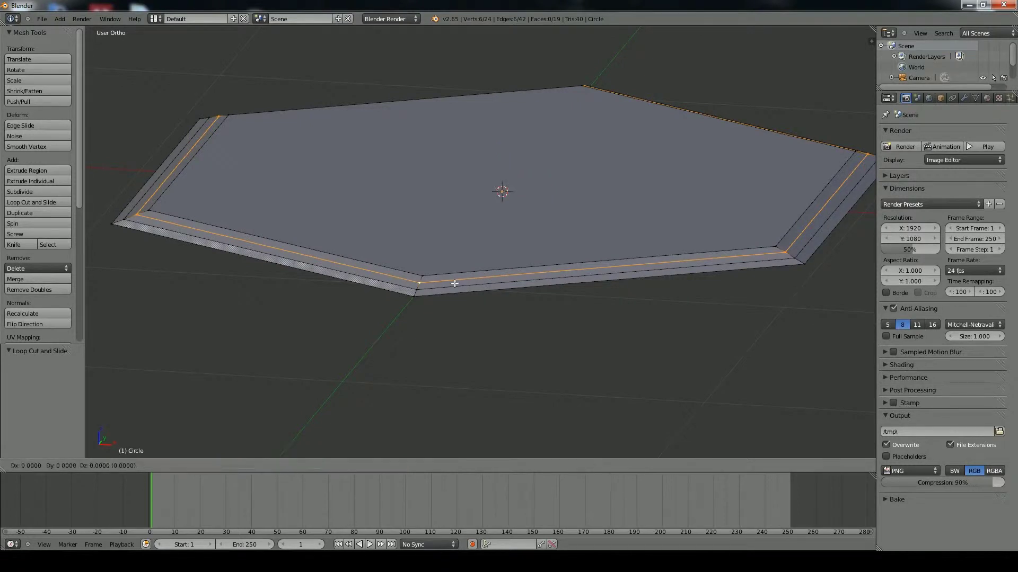
key("z")
left_click(429, 264)
scroll(429, 264, "up", 1)
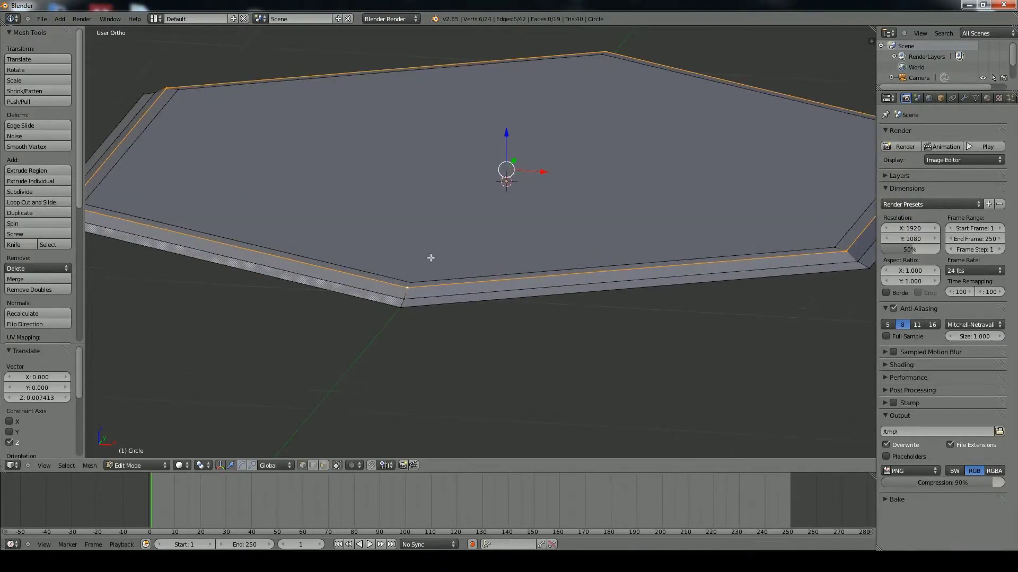
In Front view, nudge two more rim edges slightly along Z to round the profile
key("KP_1")
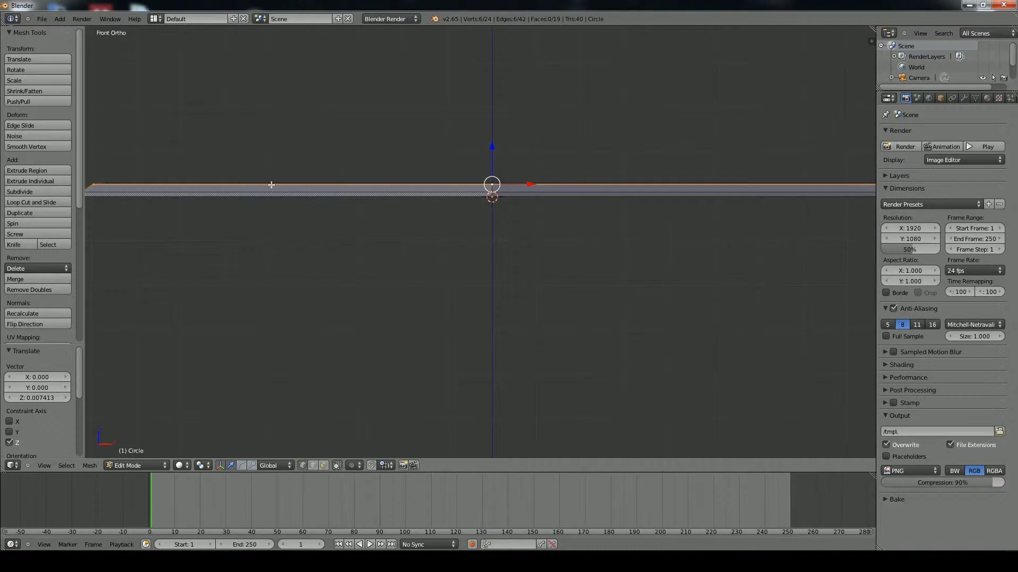
middle_click_drag(286, 181, 374, 198, "shift")
key("g")
key("z")
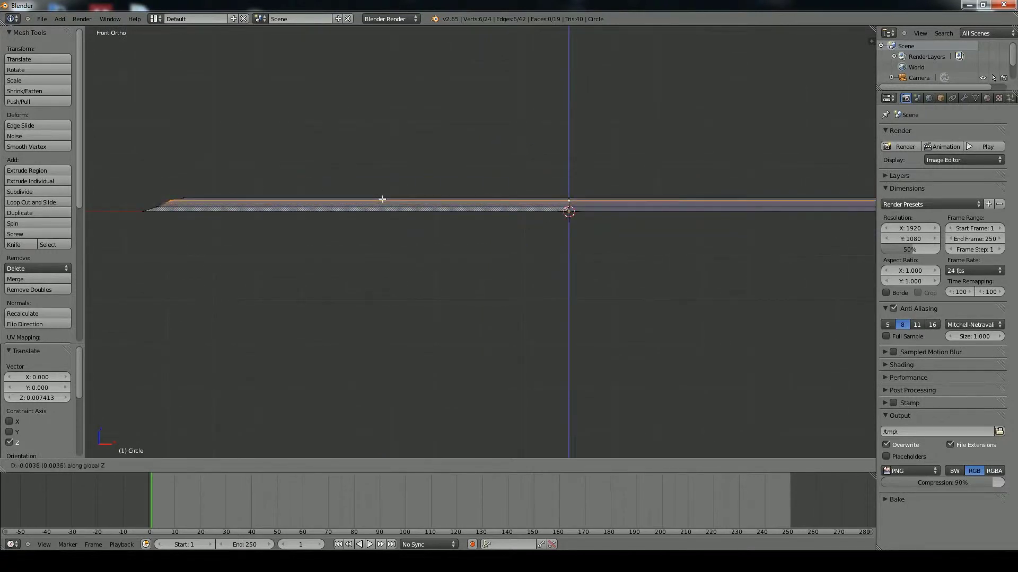
left_click(380, 200)
right_click(159, 208)
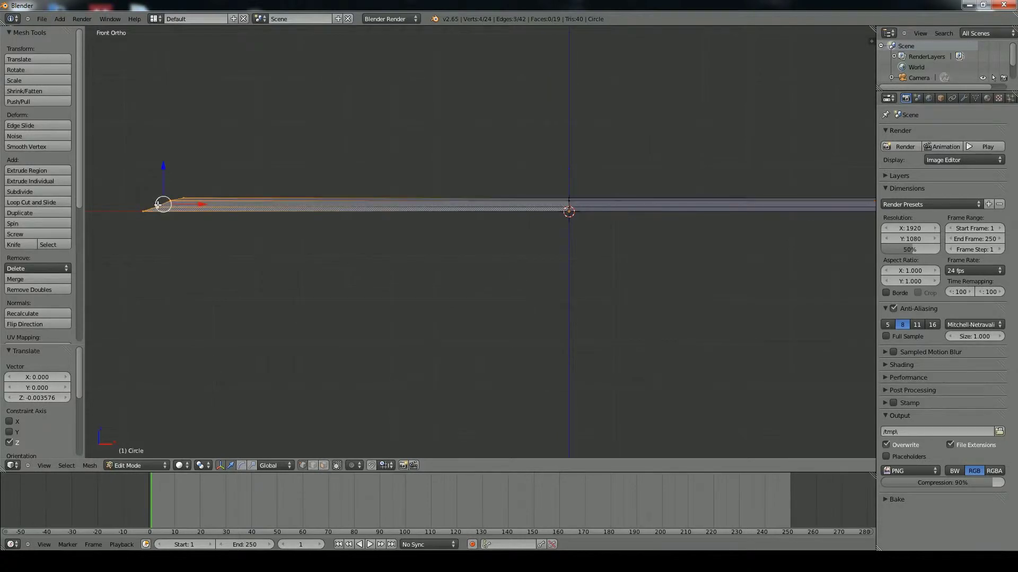
right_click(178, 211)
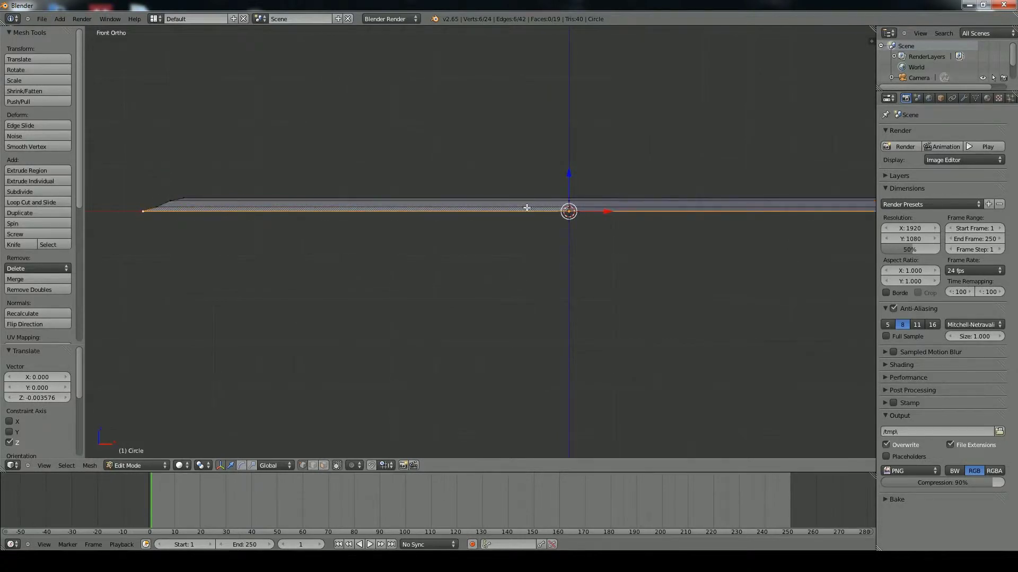
right_click(524, 209)
key("g")
key("z")
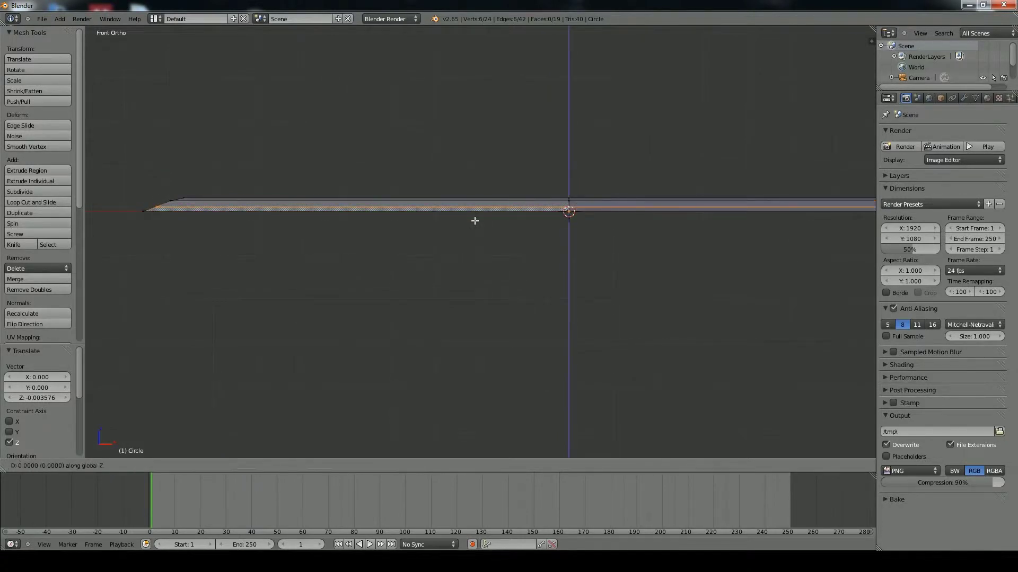
left_click(477, 218)
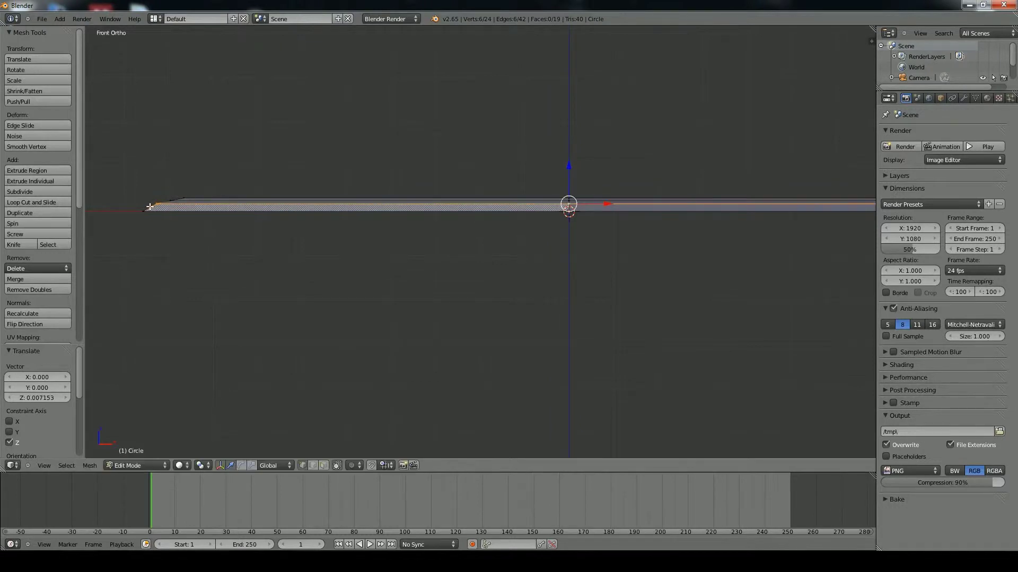
Scale the rim's middle edge loop outward to 1.007 and return to Object Mode
scroll(149, 207, "up", 3)
middle_click_drag(177, 200, 584, 303, "shift")
scroll(518, 291, "up", 2)
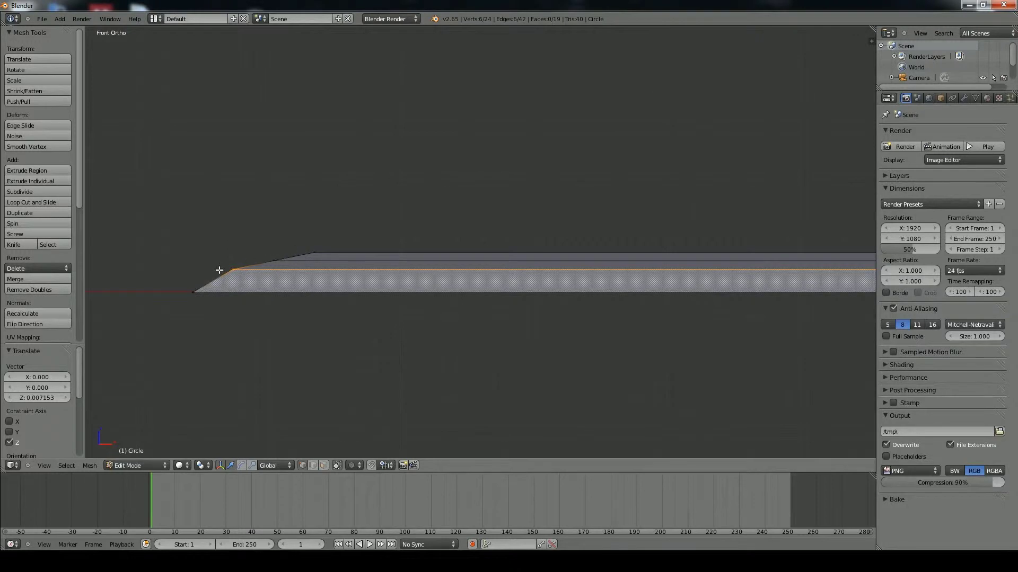
scroll(329, 265, "down", 3)
scroll(300, 257, "up", 2)
right_click(311, 256)
right_click(340, 258)
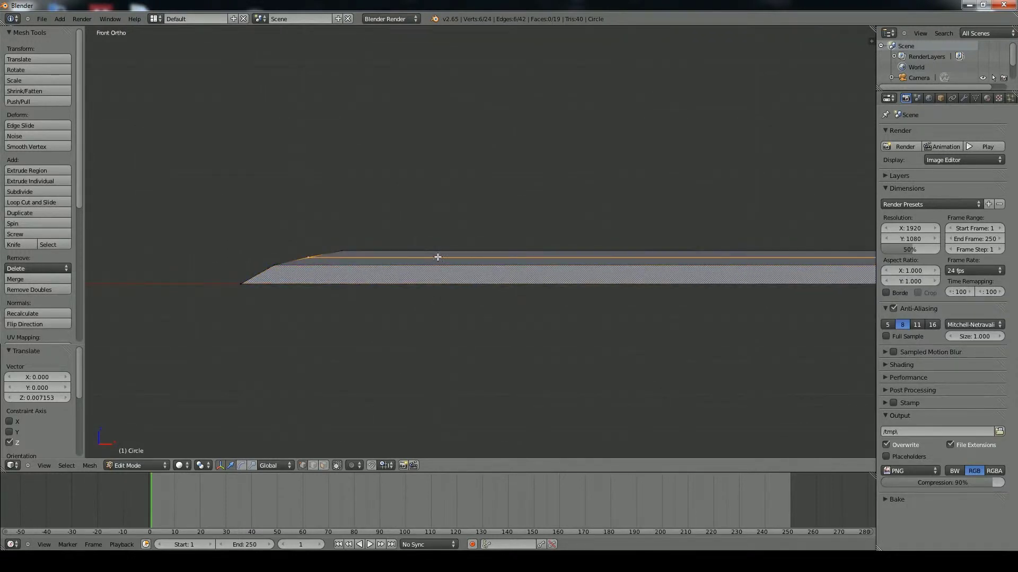
key("s")
left_click(367, 247)
scroll(367, 247, "down", 2)
middle_click_drag(540, 199, 338, 138)
key("Tab")
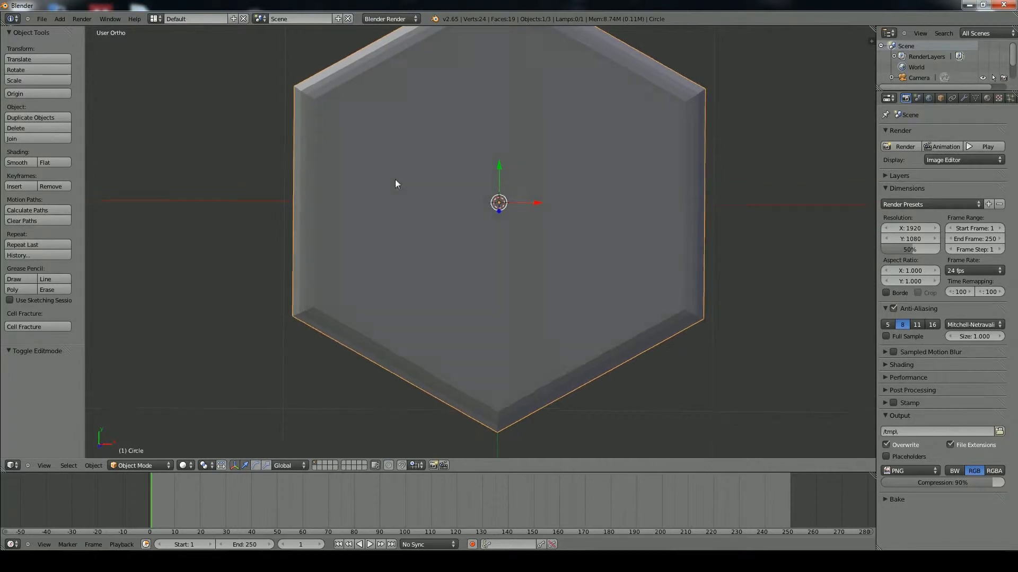
Apply Smooth shading to the whole hexagon and view it from the top
middle_click_drag(395, 180, 491, 252)
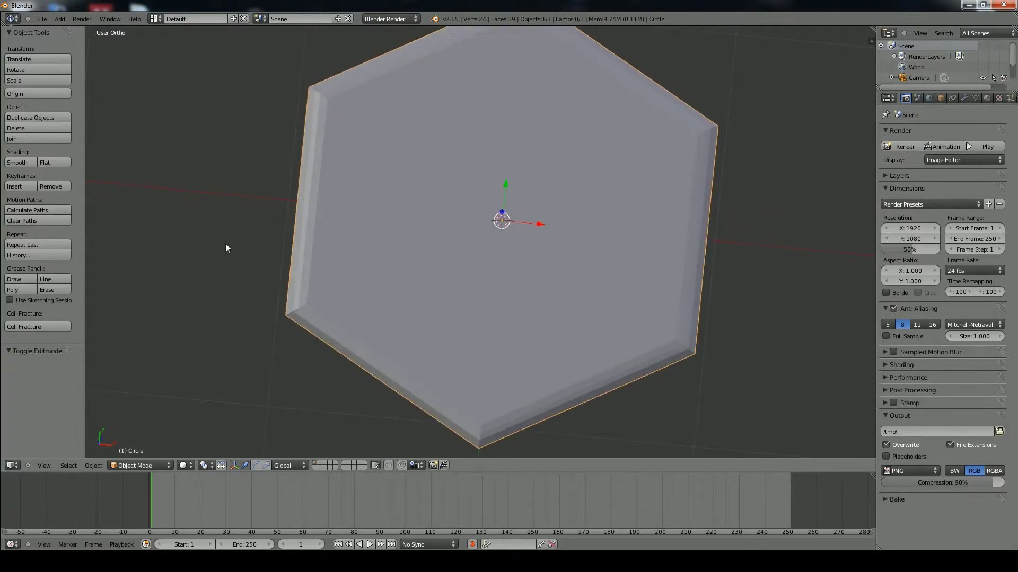
left_click(27, 163)
middle_click_drag(407, 216, 507, 229)
key("Tab")
key("Tab")
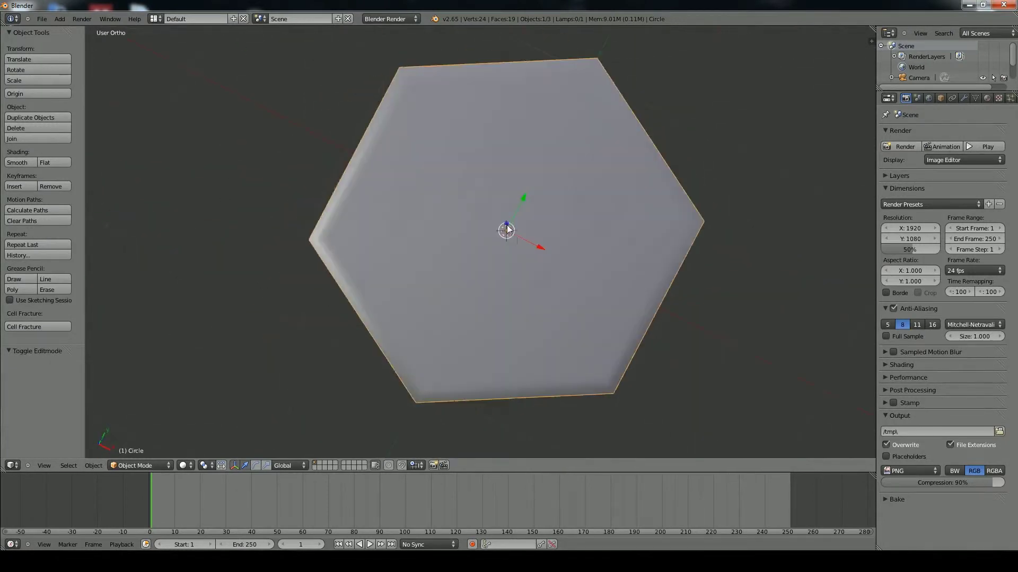
key("KP_7")
scroll(486, 207, "down", 3)
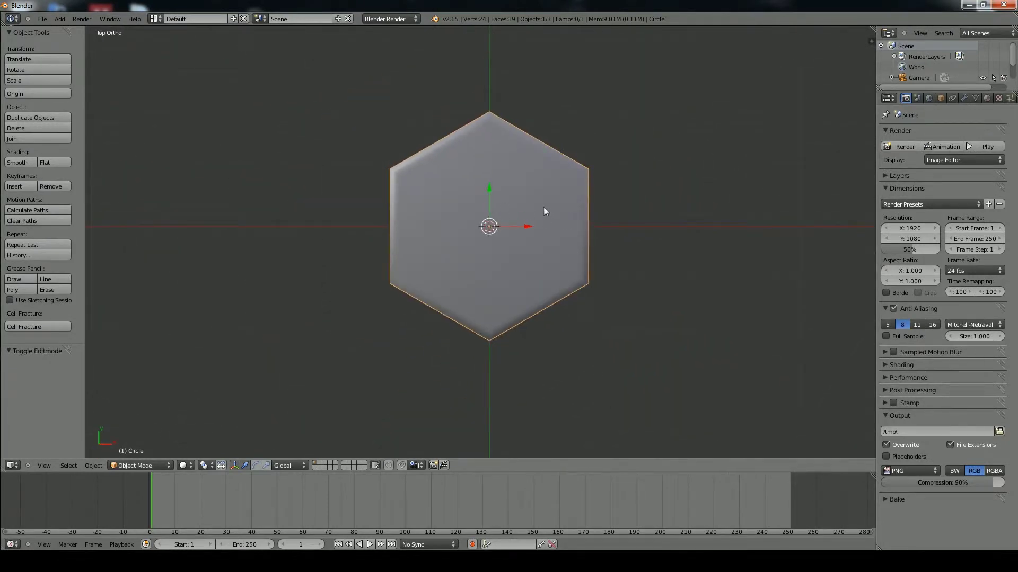
scroll(528, 227, "up", 2)
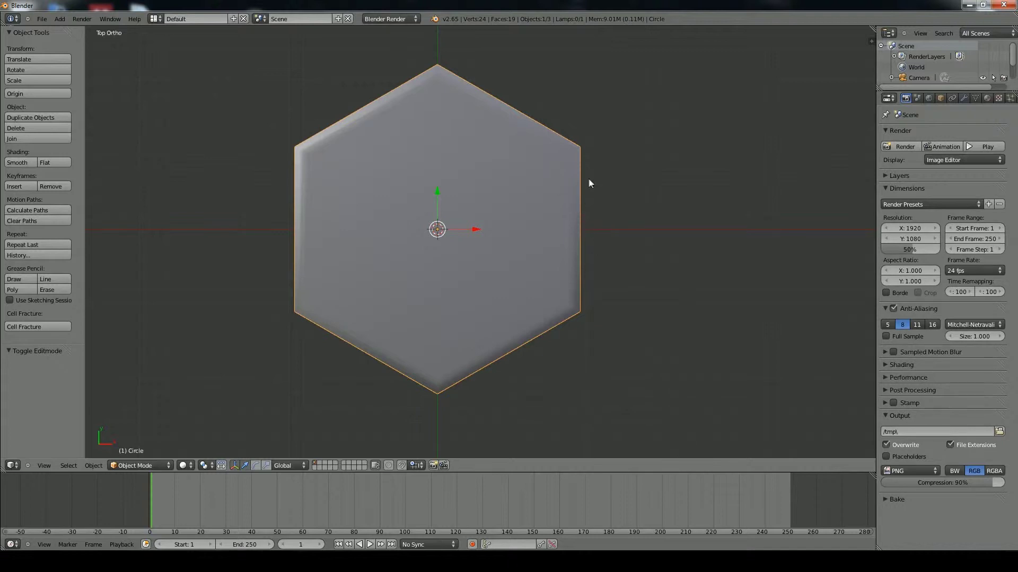
Scale the tile by 1.562 along X and recentre it in Top view
key("s")
key("x")
left_click(682, 182)
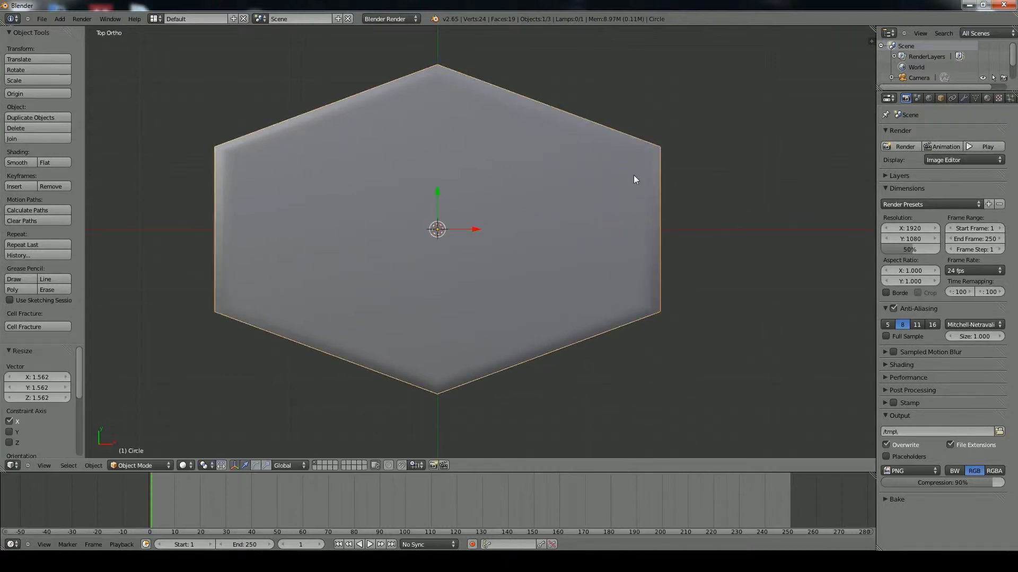
scroll(634, 175, "down", 2)
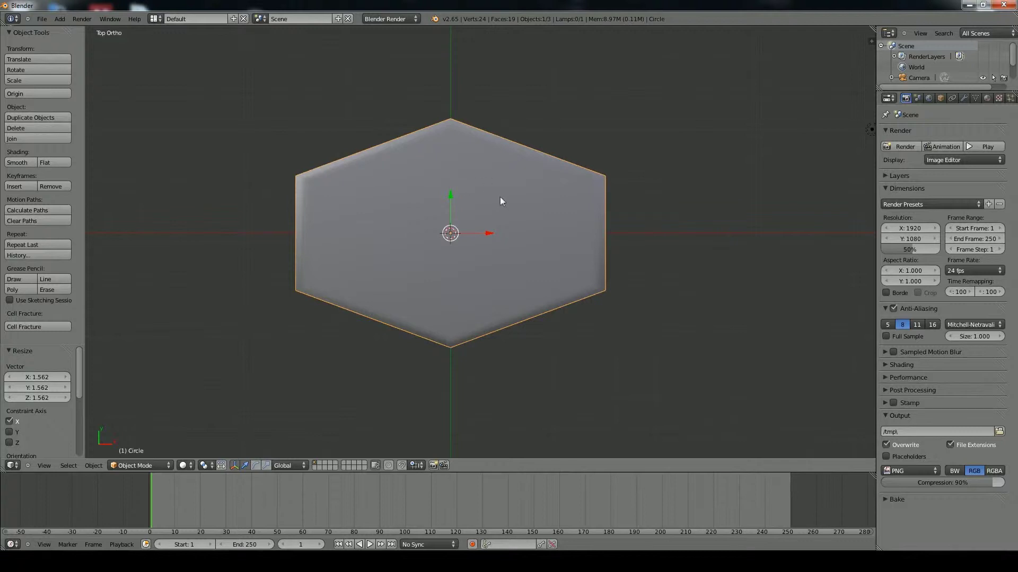
middle_click_drag(501, 200, 486, 157, "shift")
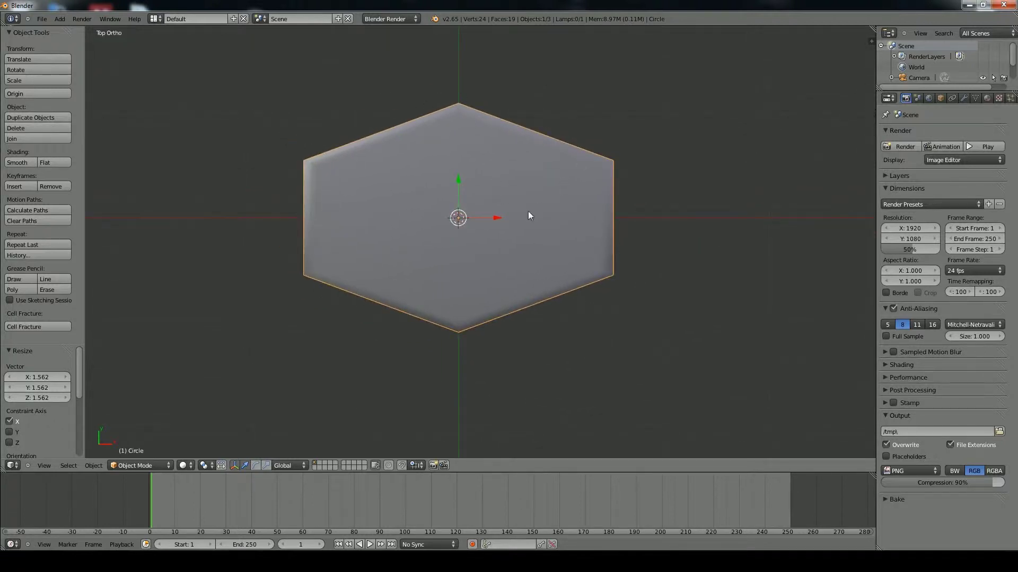
scroll(528, 211, "down", 7)
scroll(520, 200, "up", 6)
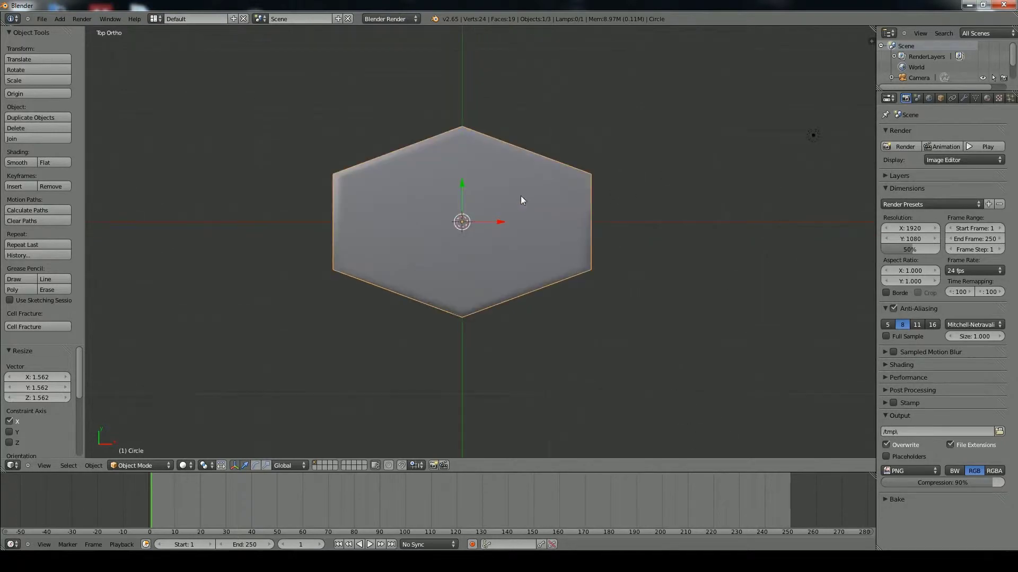
middle_click_drag(488, 171, 513, 234, "shift")
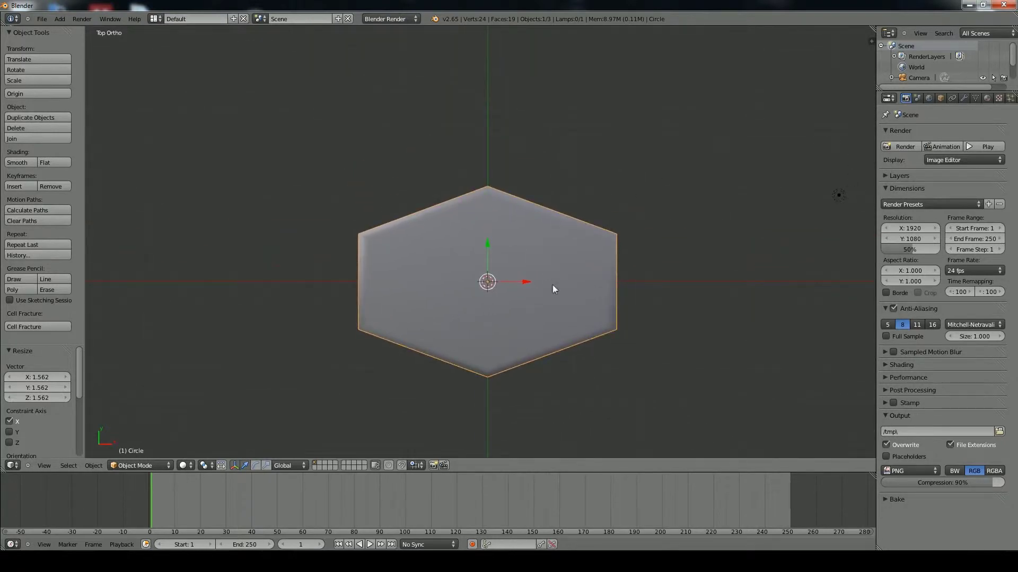
middle_click_drag(538, 272, 494, 167)
key("KP_7")
Switch the render engine to Cycles Render
left_click(399, 18)
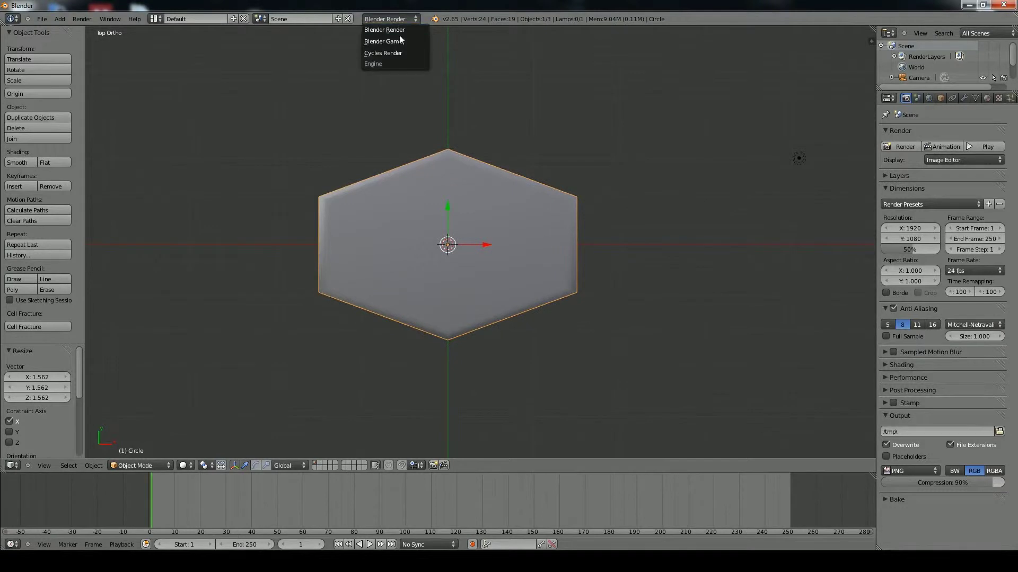
left_click(394, 53)
middle_click_drag(534, 162, 466, 141, "shift")
scroll(465, 141, "up", 2)
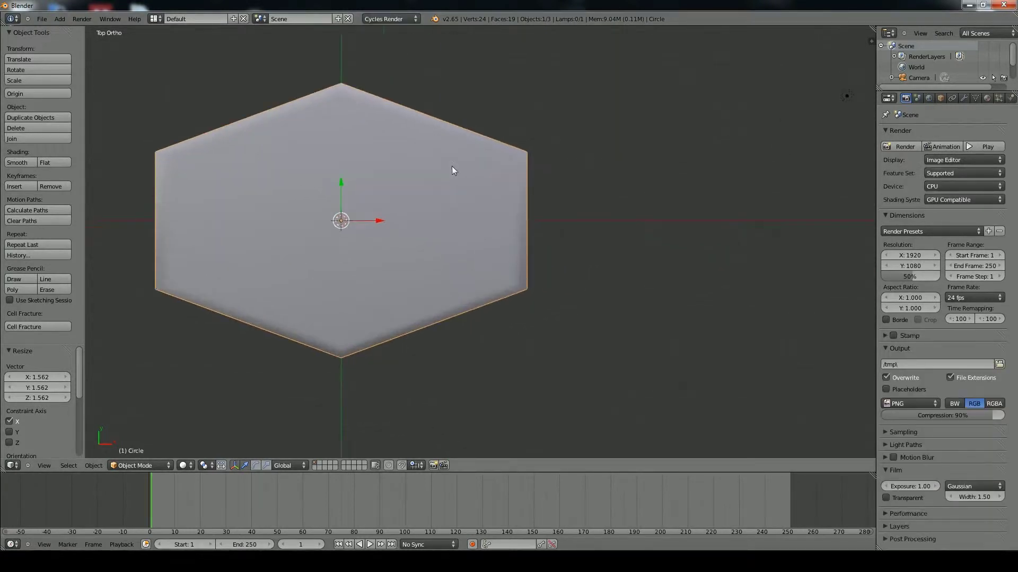
middle_click_drag(395, 167, 447, 156, "shift")
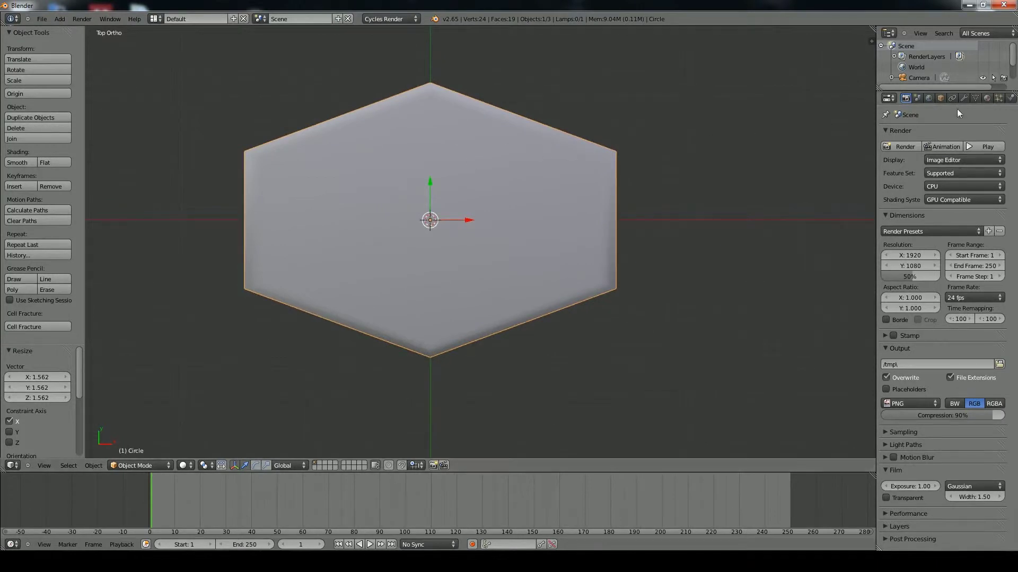
Add a new material with a Glossy BSDF surface at roughness 0.300
left_click(987, 98)
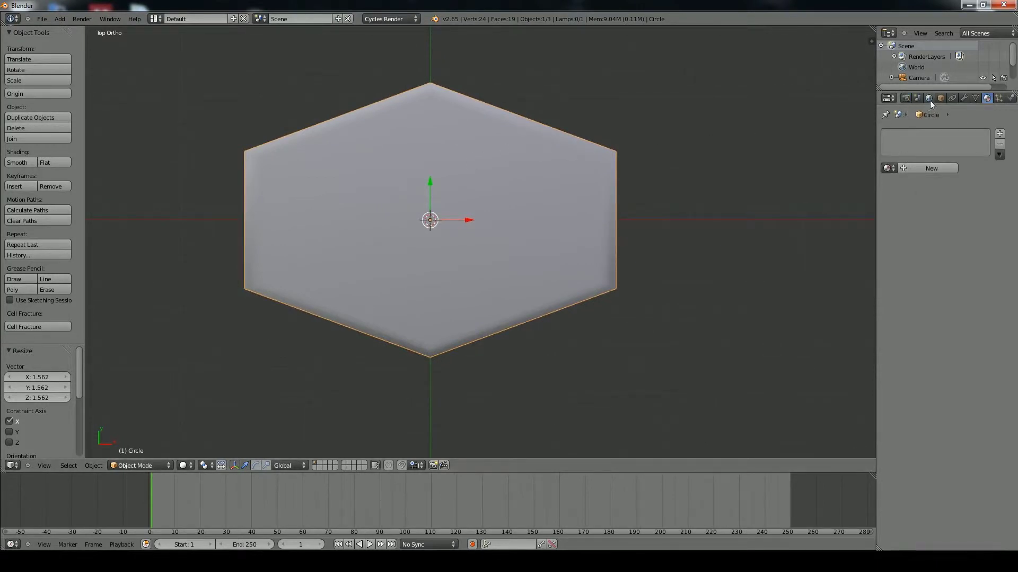
left_click(917, 168)
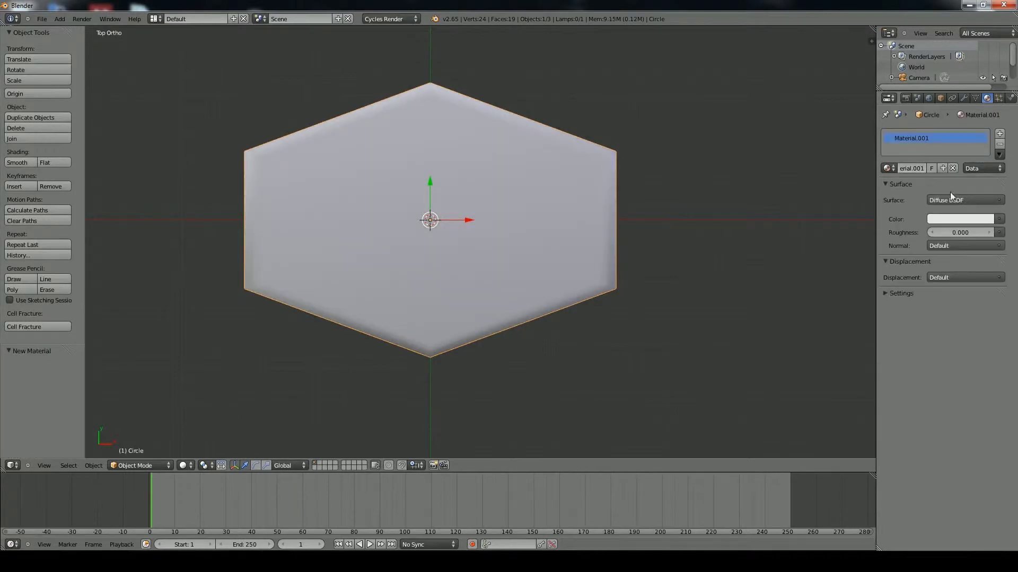
left_click(961, 200)
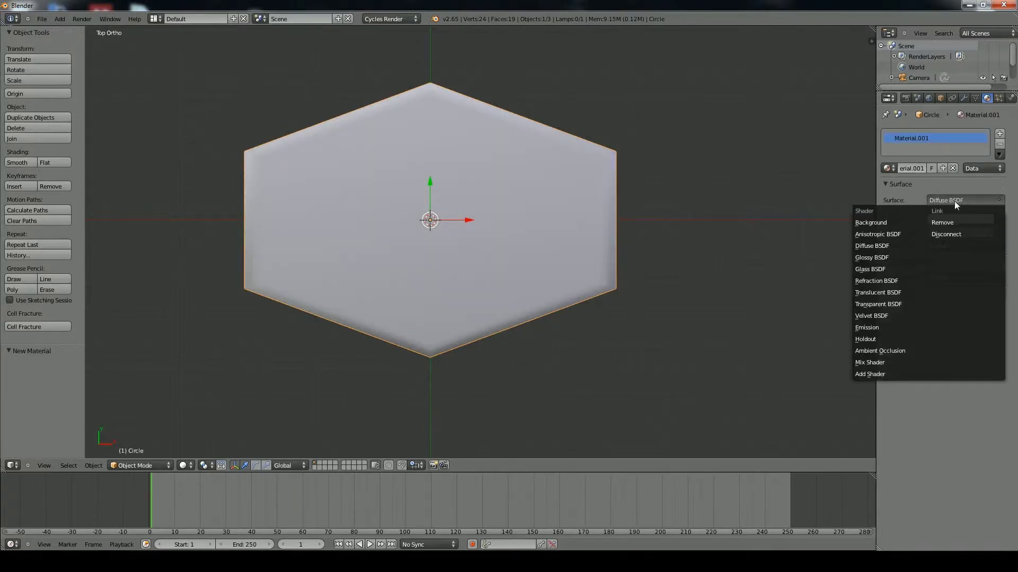
left_click(897, 257)
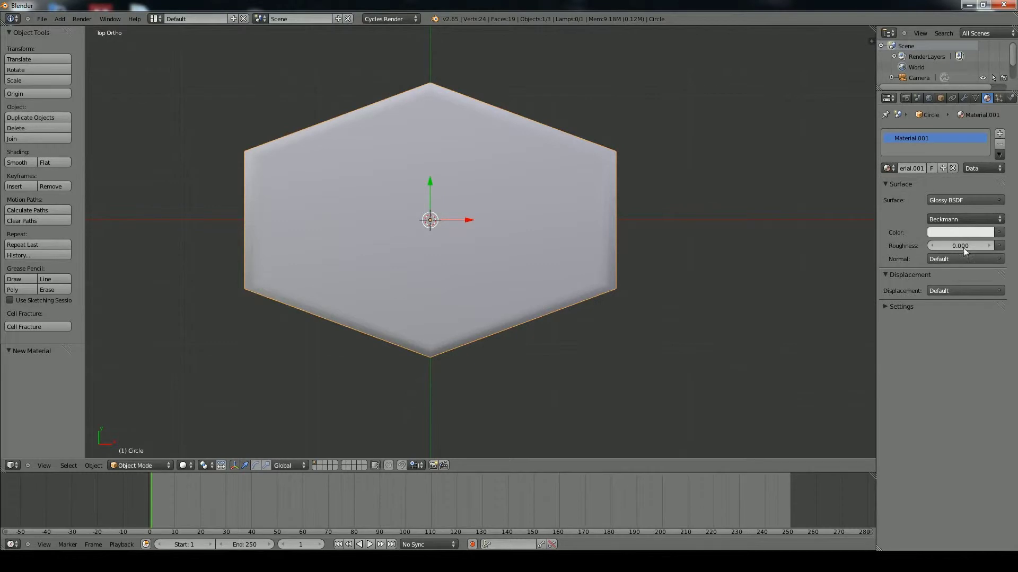
left_click(987, 247)
left_click(966, 234)
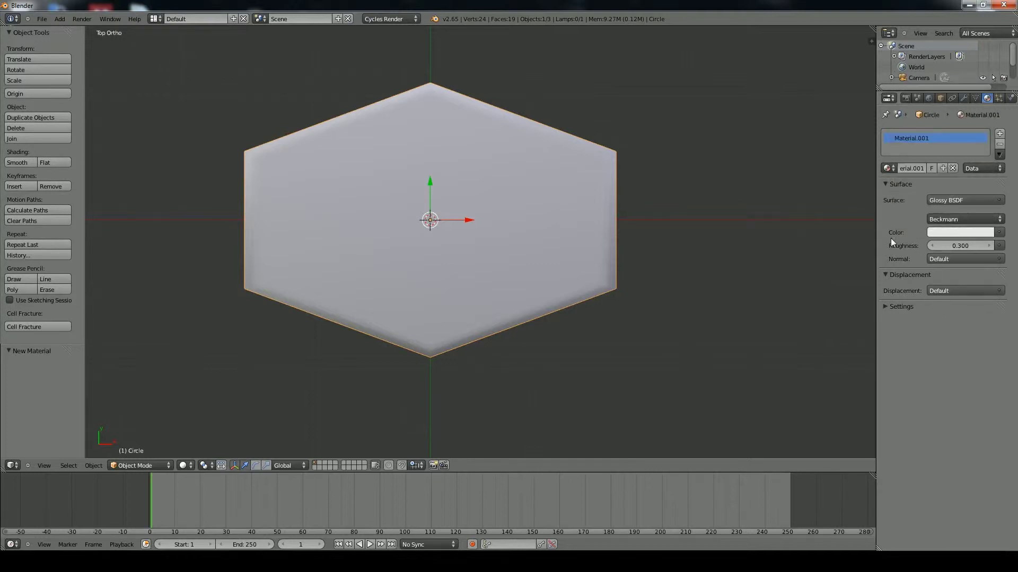
Enable world nodes and load tmap.jpg from the Vase folder as an Environment Texture
left_click(929, 98)
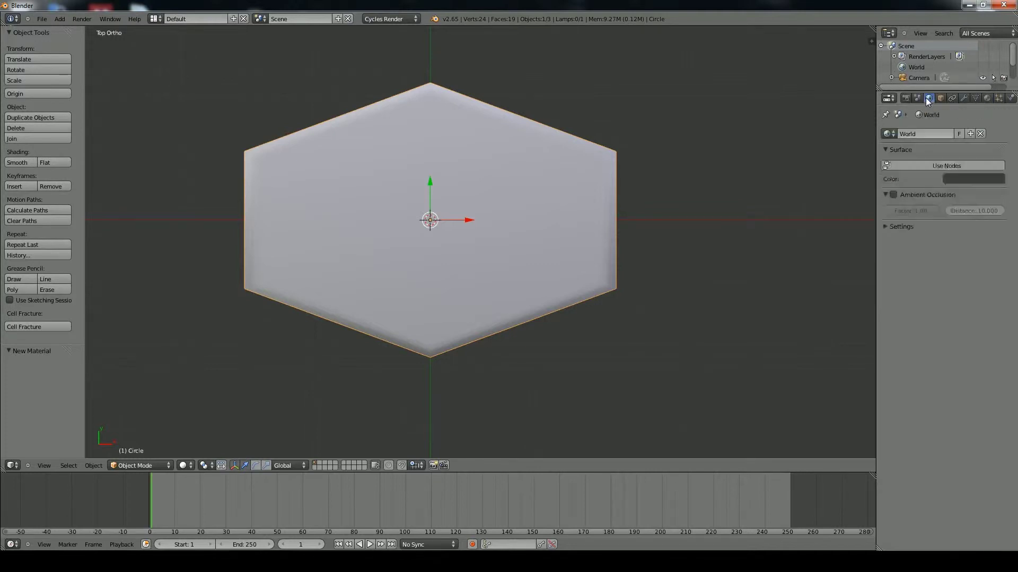
left_click(940, 164)
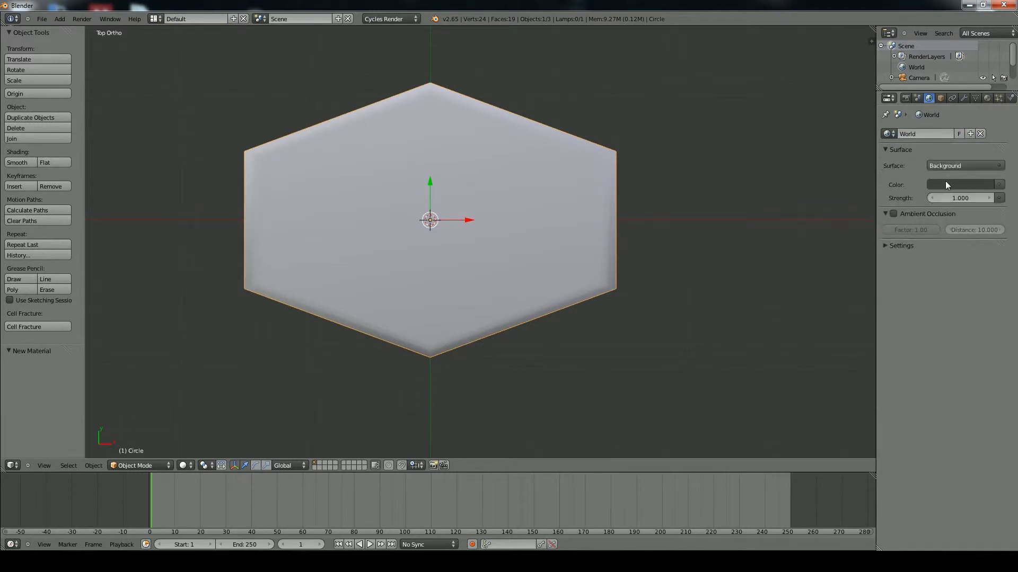
left_click(997, 185)
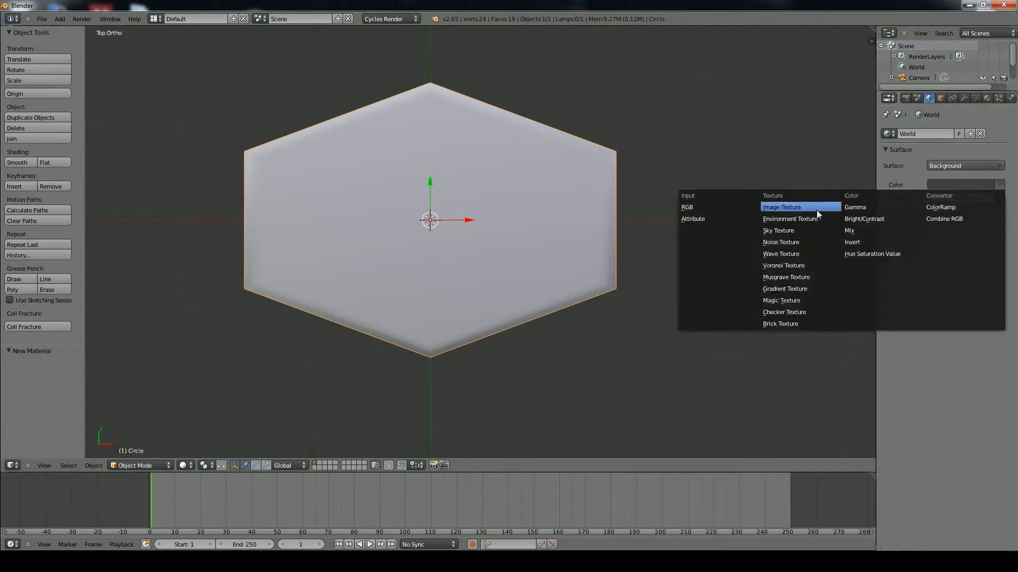
left_click(806, 217)
left_click(969, 198)
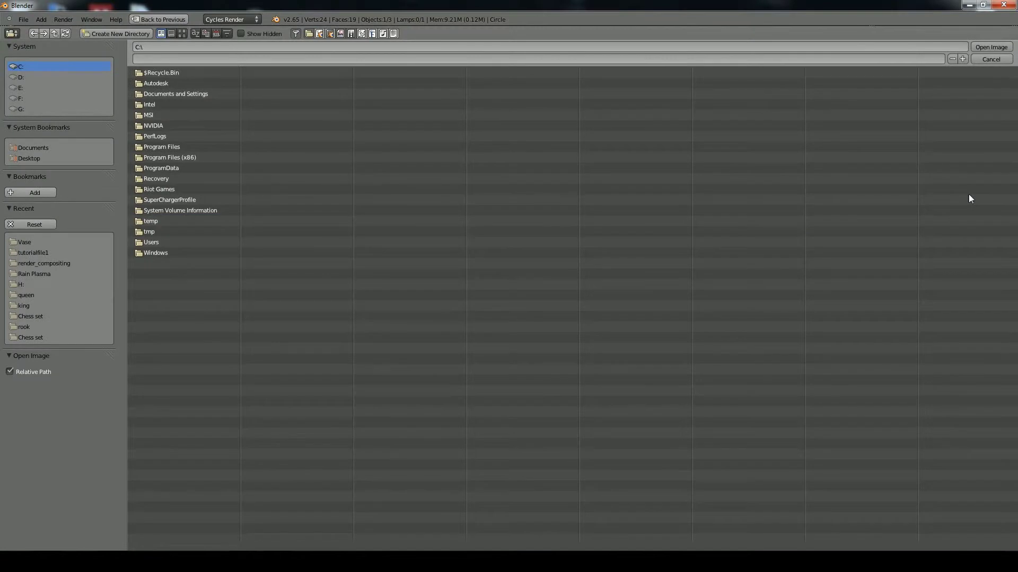
left_click(28, 244)
double_click(163, 83)
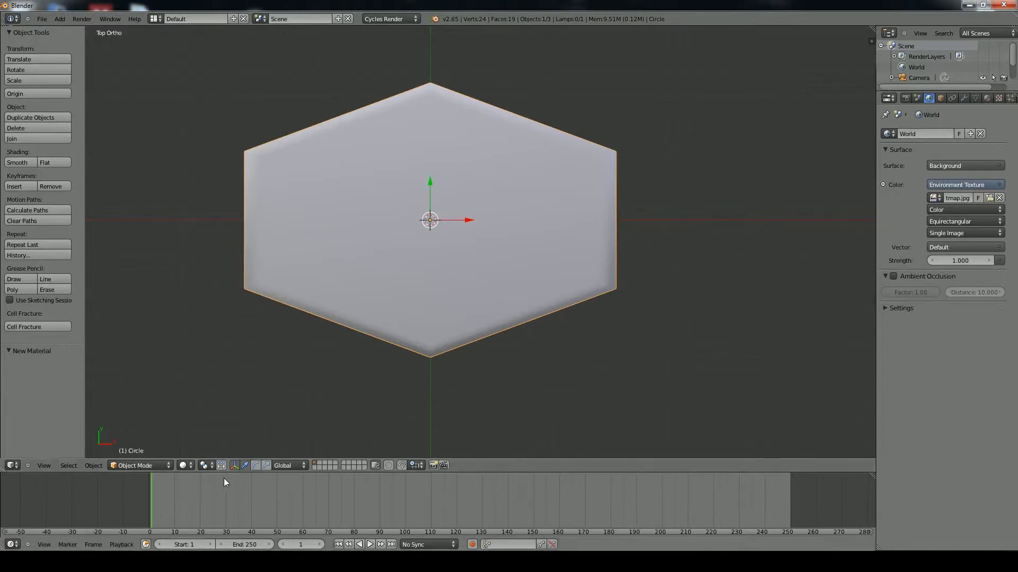
left_click(184, 465)
Preview the glossy hexagon in Rendered viewport shading from several angles
left_click(220, 394)
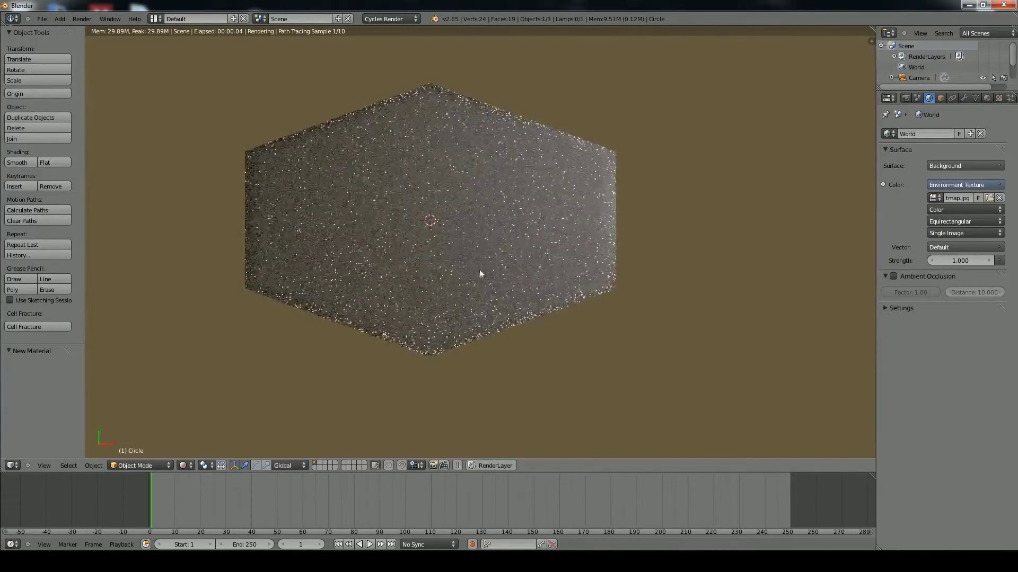
middle_click_drag(484, 200, 514, 134)
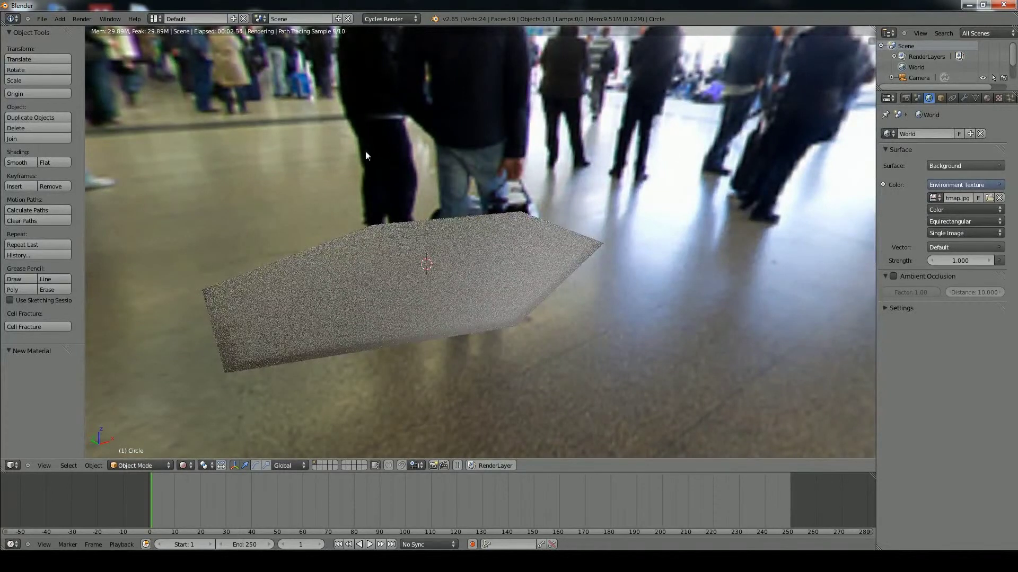
middle_click_drag(366, 156, 466, 133)
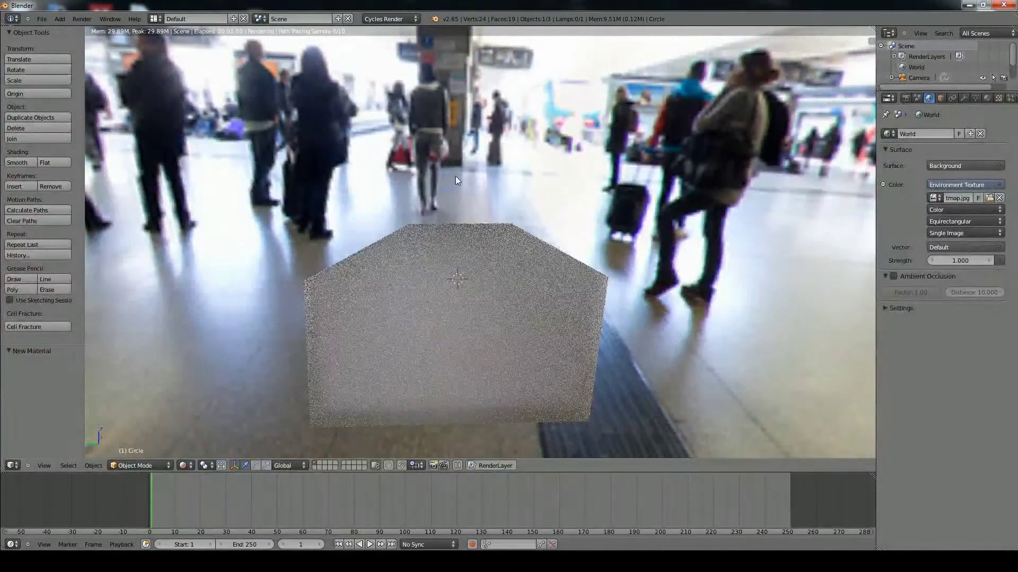
key("KP_1")
key("KP_7")
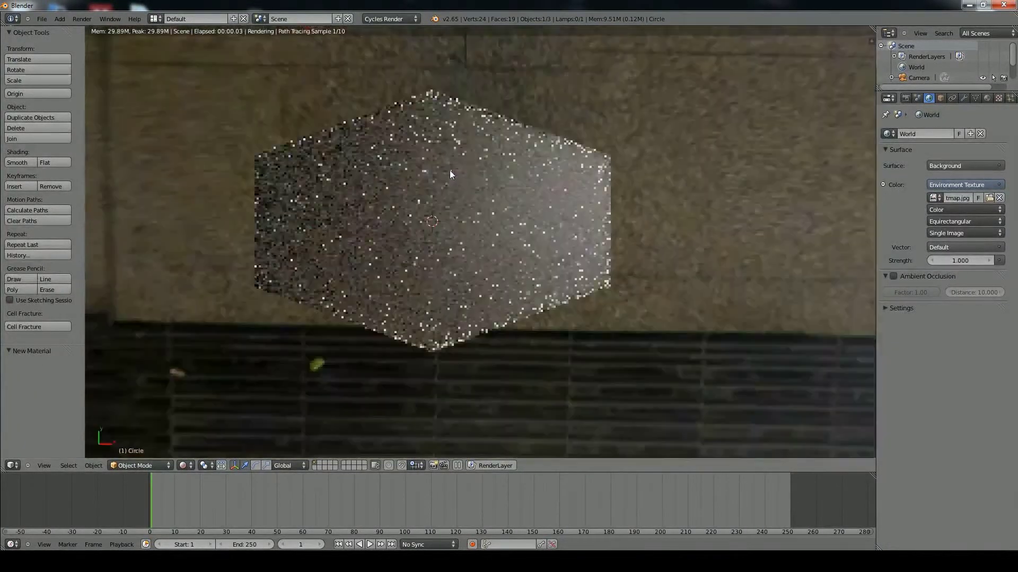
middle_click_drag(440, 196, 466, 188)
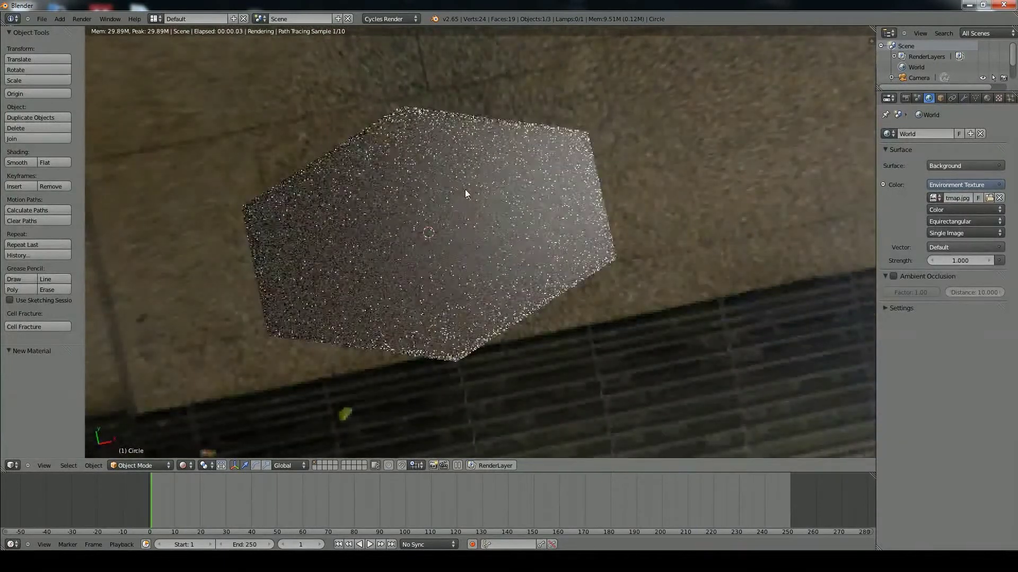
key("KP_7")
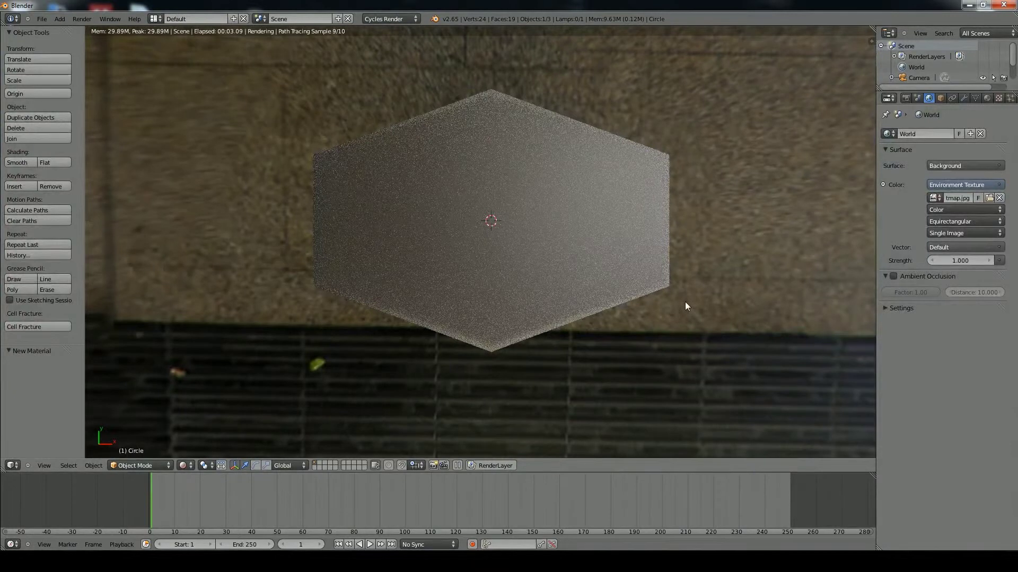
Try glossy roughness 0.200, then set it back to 0.300
left_click(987, 98)
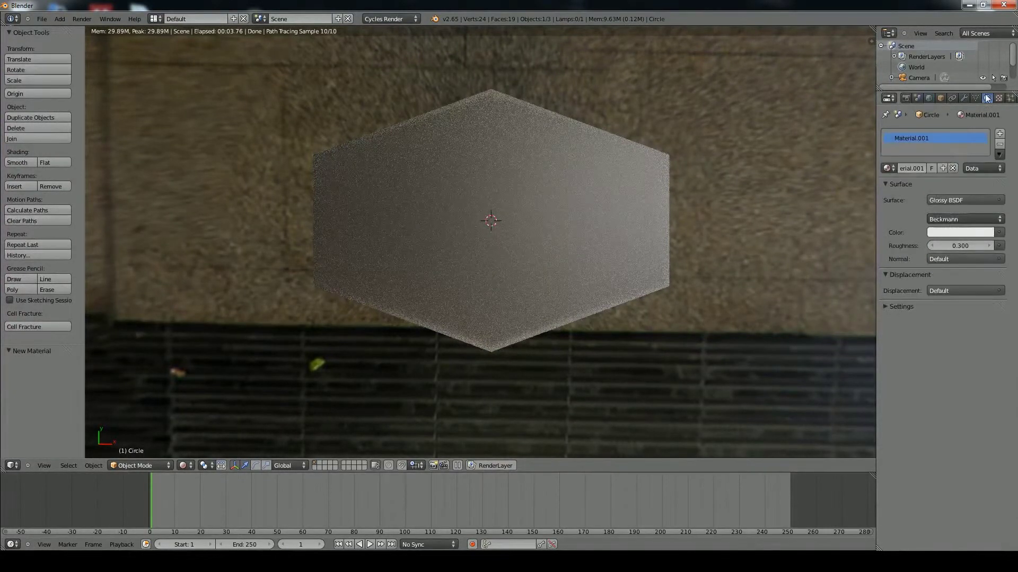
left_click(931, 246)
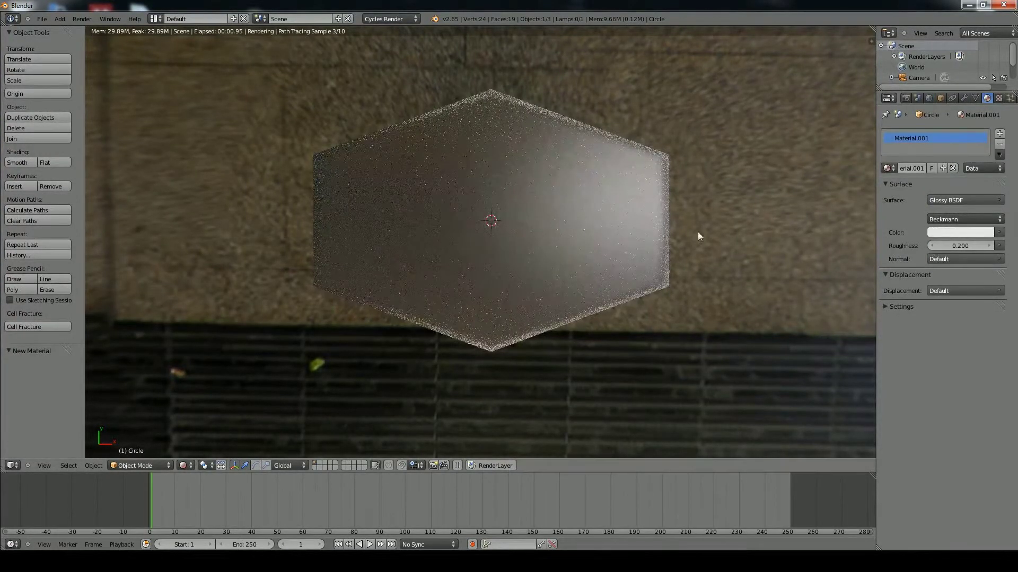
mouse_move(608, 225)
right_mouse_down()
mouse_move(843, 182)
mouse_move(597, 239)
right_mouse_up()
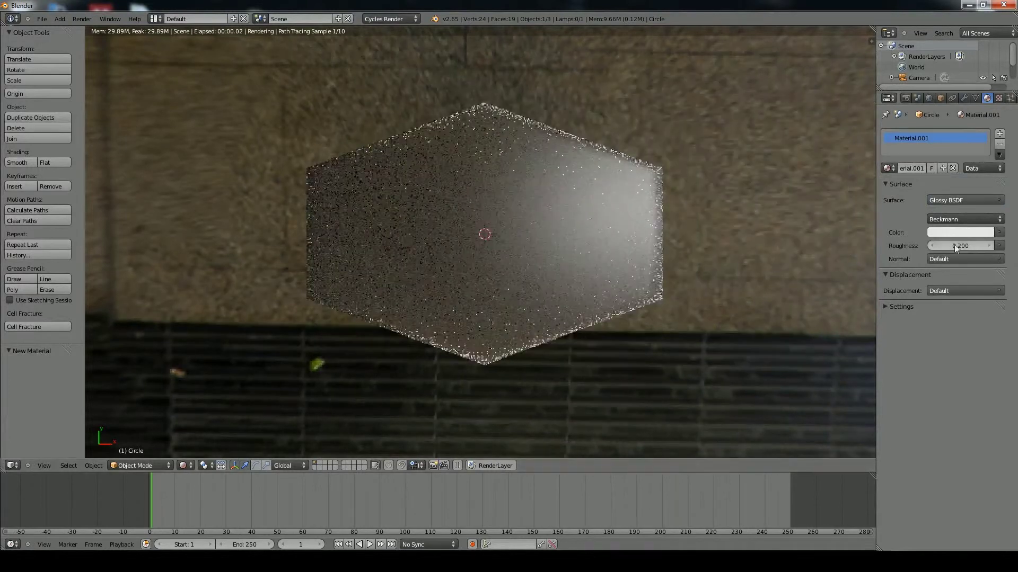
left_click(990, 245)
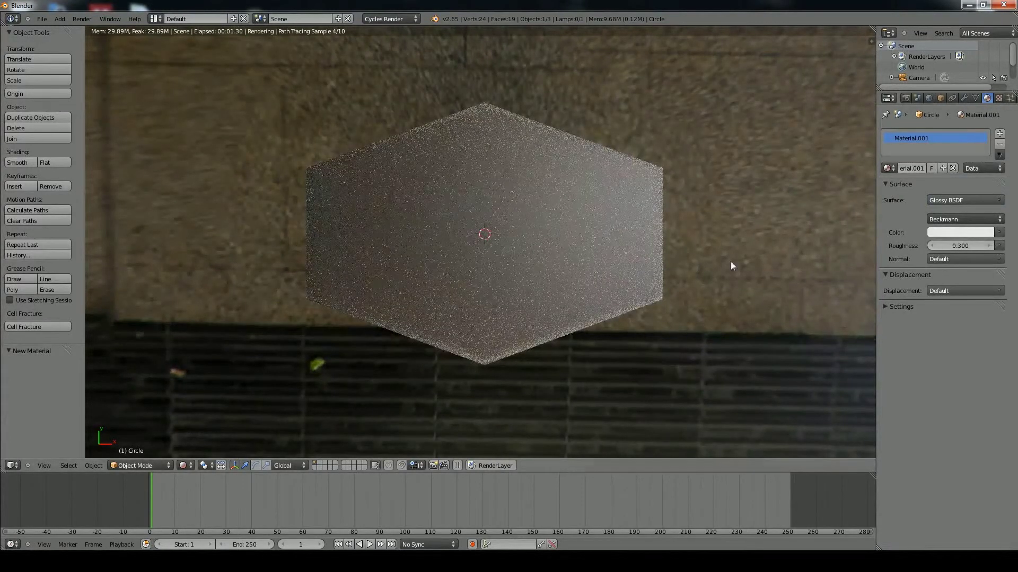
Lower the World environment strength to 0.400
left_click(929, 98)
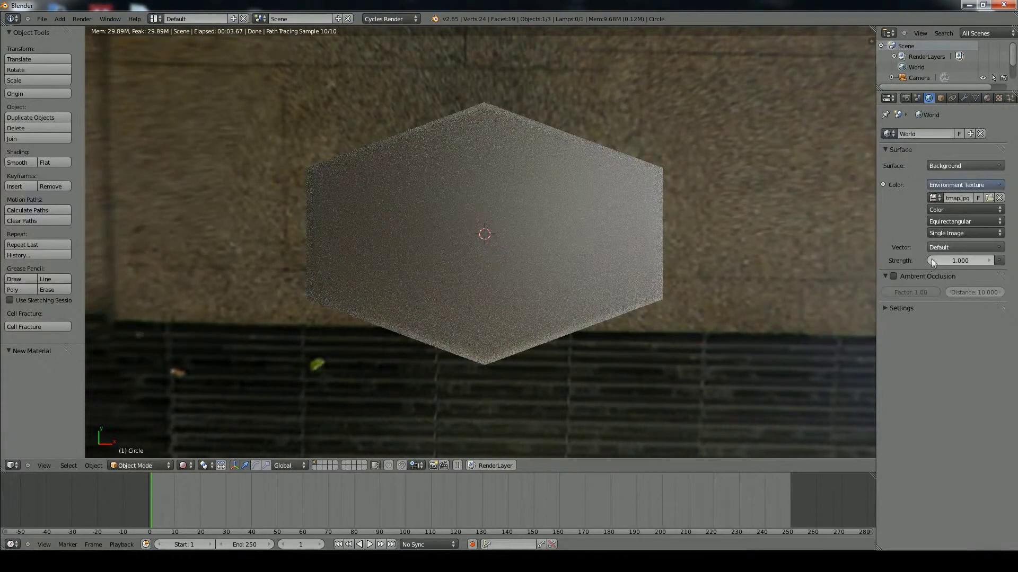
left_click(932, 259)
left_click(933, 260)
left_click(933, 259)
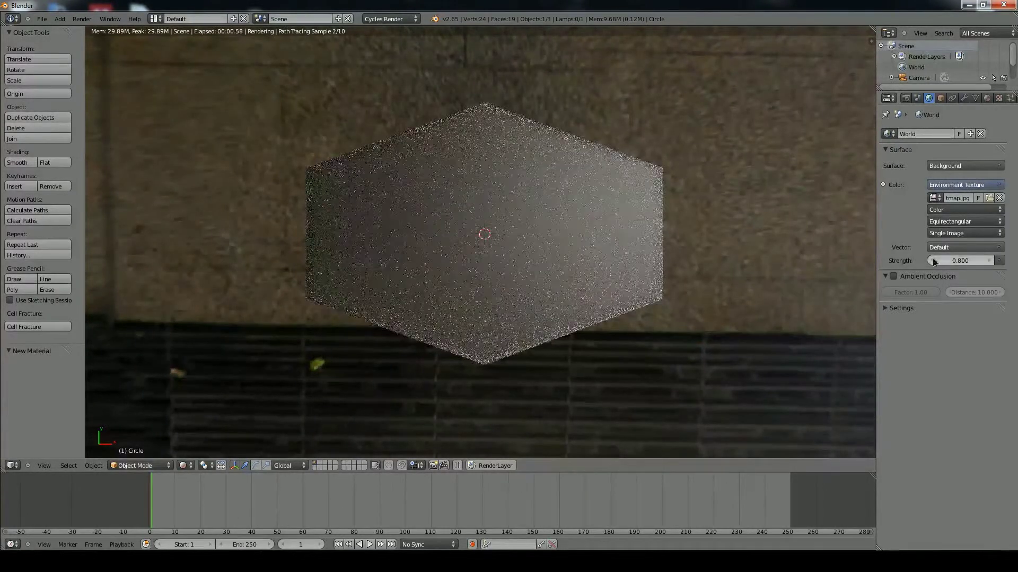
left_click(932, 260)
left_click(933, 260)
left_click(933, 260)
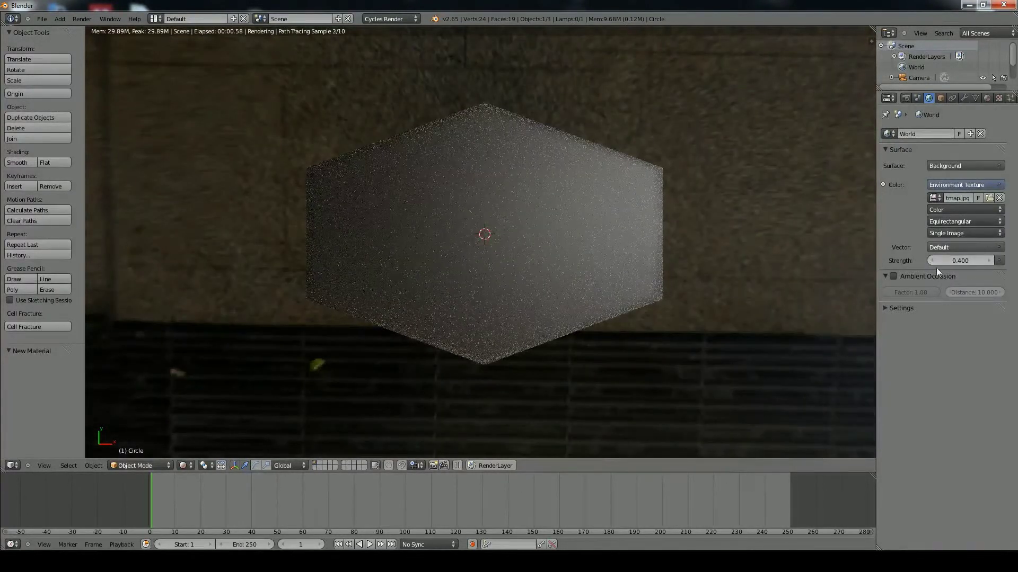
Switch back to solid shading, then select and delete the lamp
key("shift+z")
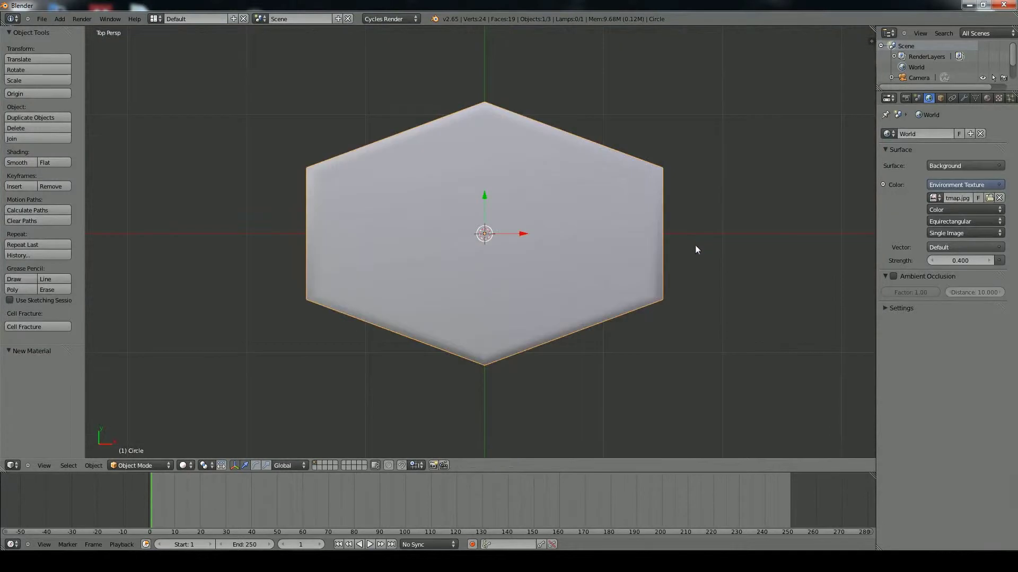
scroll(695, 244, "down", 4)
middle_click_drag(711, 260, 597, 130)
right_click(629, 66)
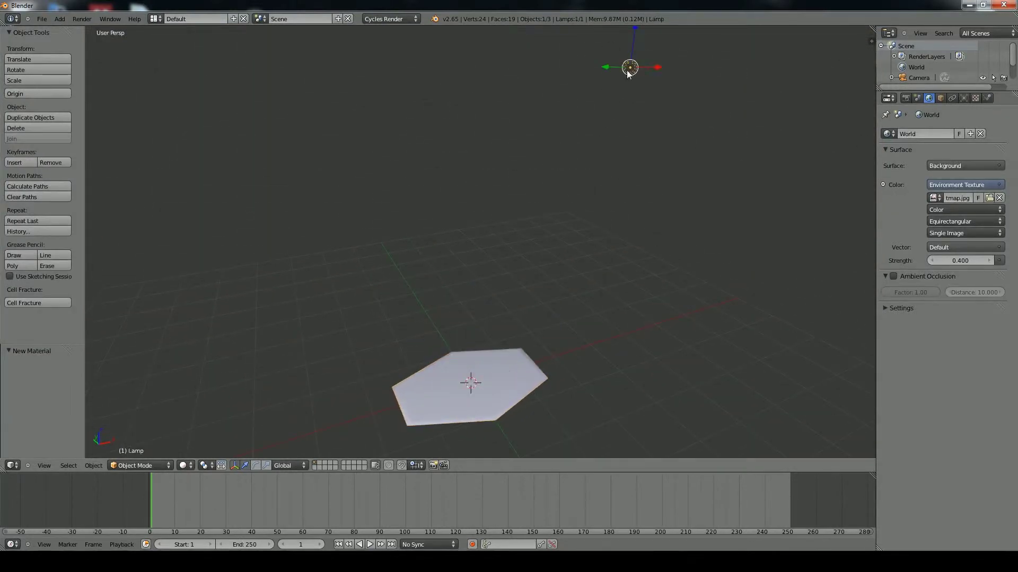
middle_click_drag(629, 66, 635, 123)
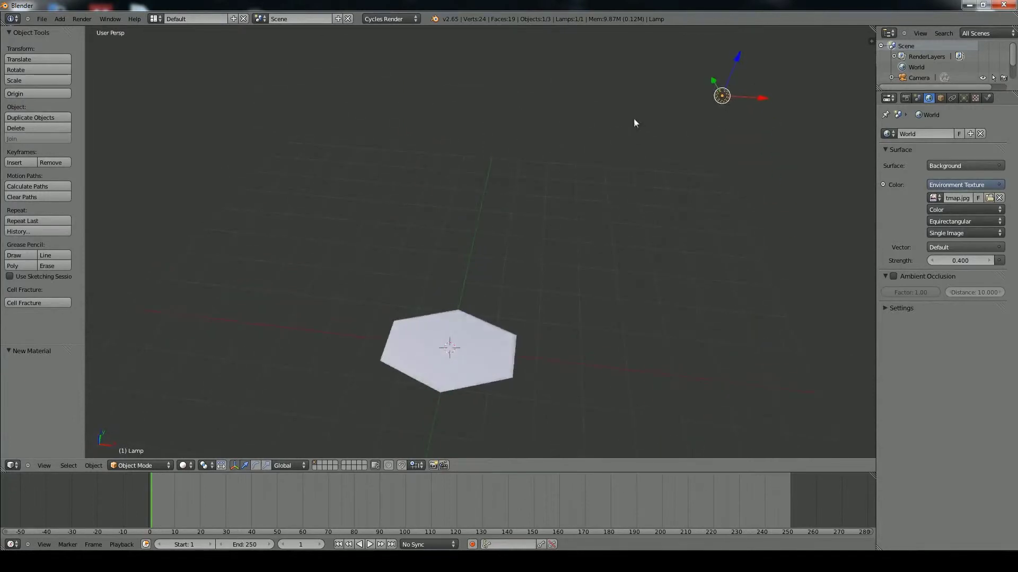
key("x")
left_click(635, 123)
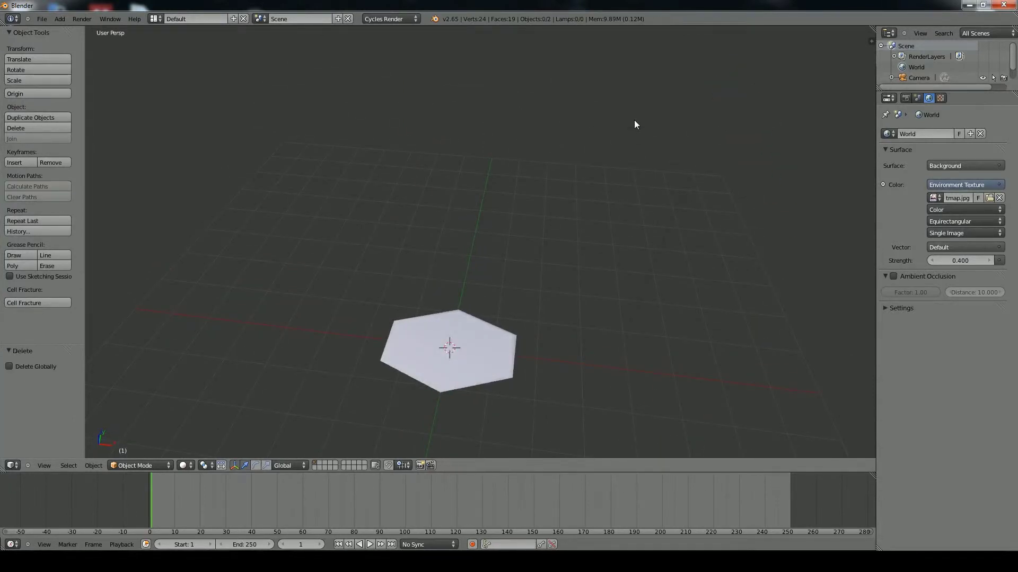
middle_click_drag(574, 125, 444, 151)
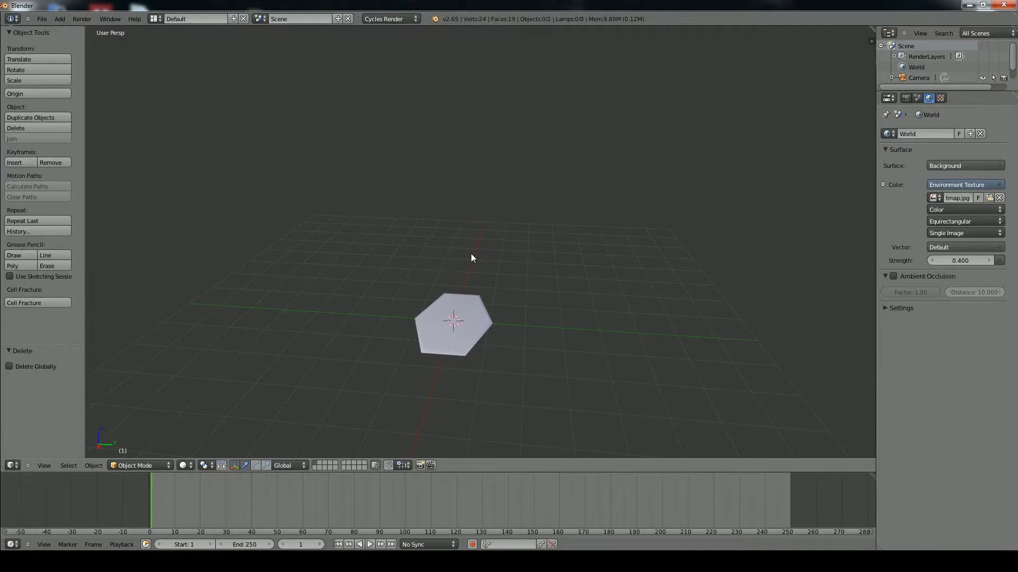
middle_click_drag(411, 253, 447, 292)
Add a plane, scale it 1.9 times and move it along Y beside the hexagon
key("shift+a")
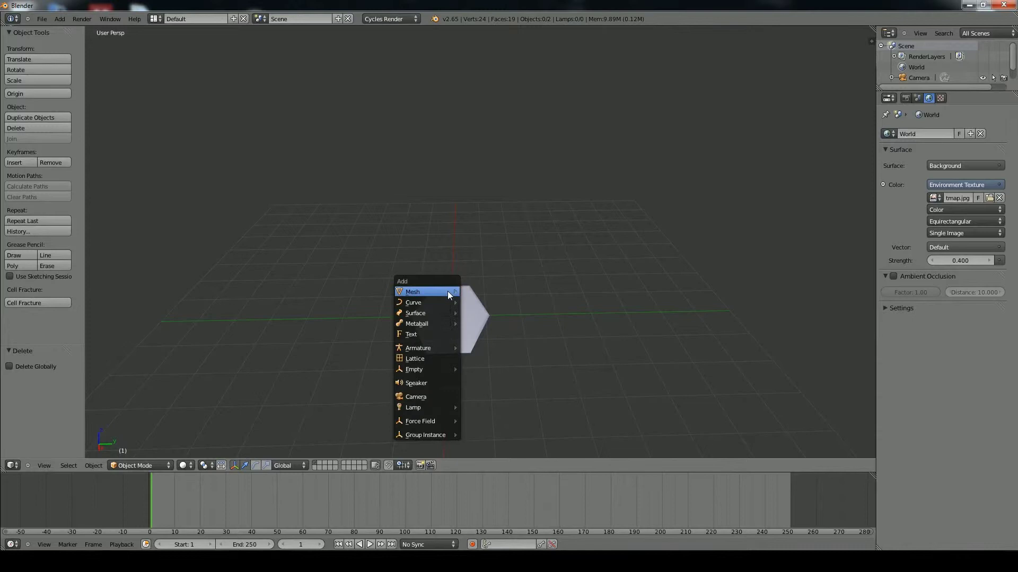
mouse_move(448, 291)
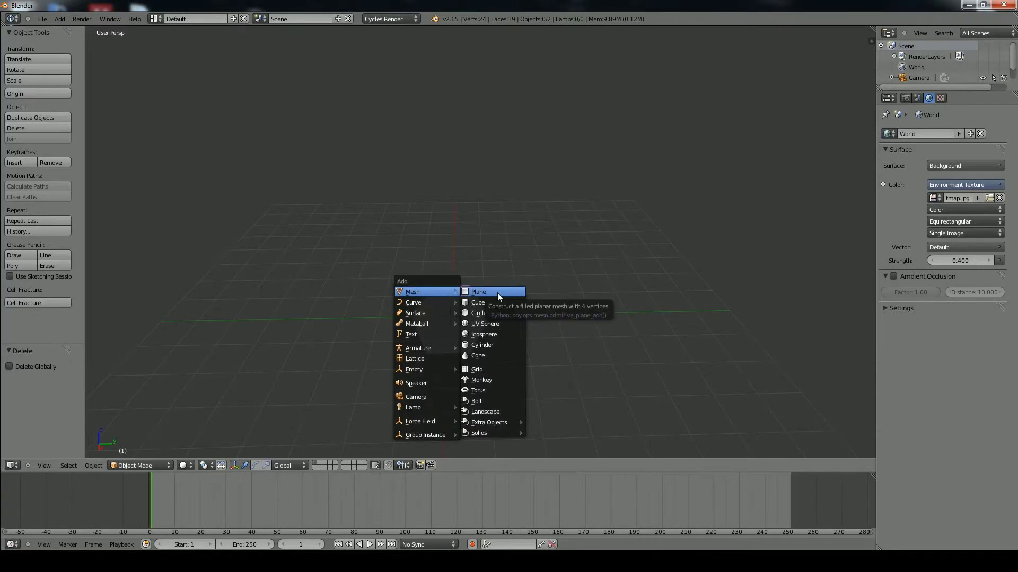
left_click(497, 293)
key("s")
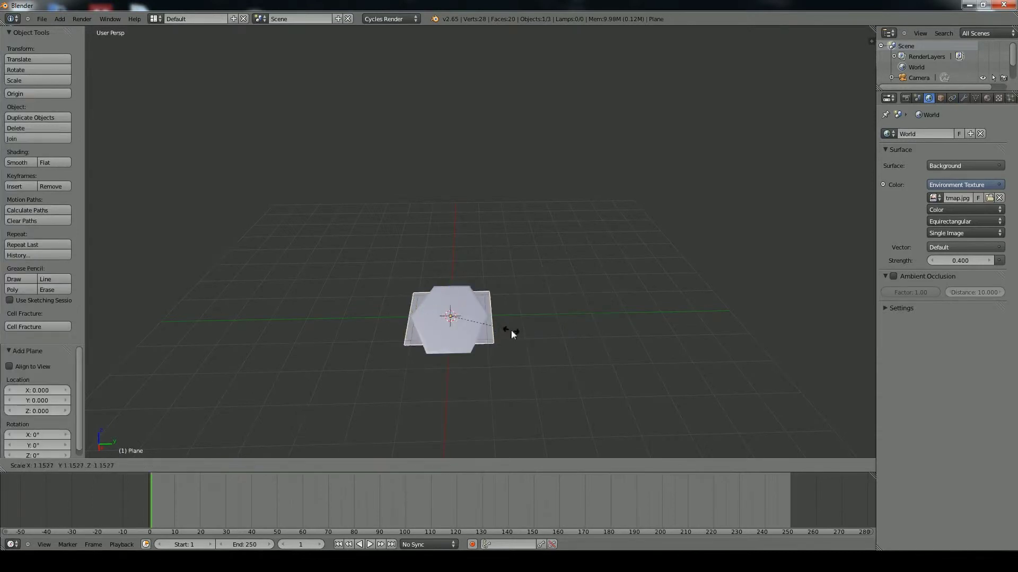
left_click(549, 342)
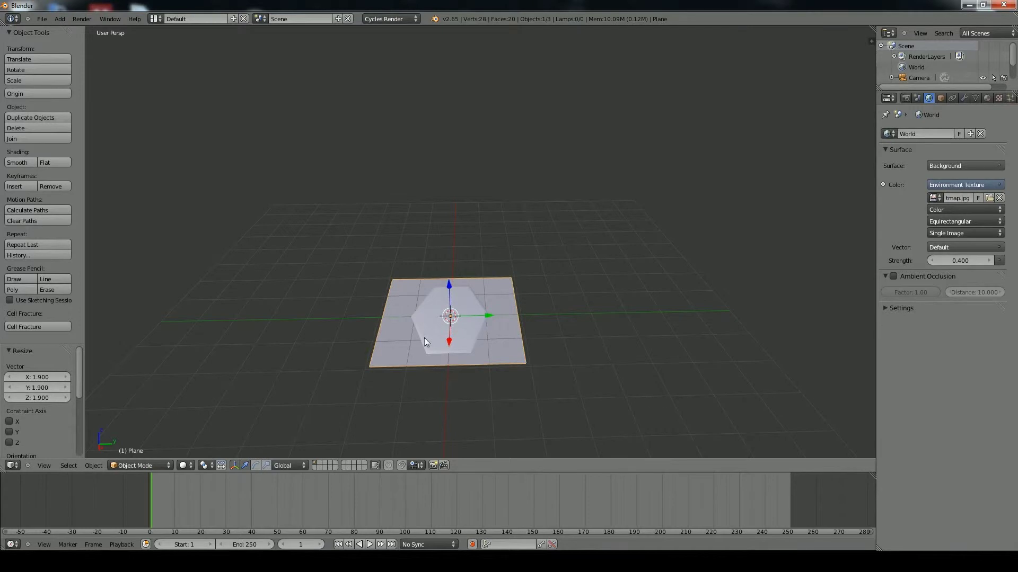
key("g")
key("y")
left_click(562, 338)
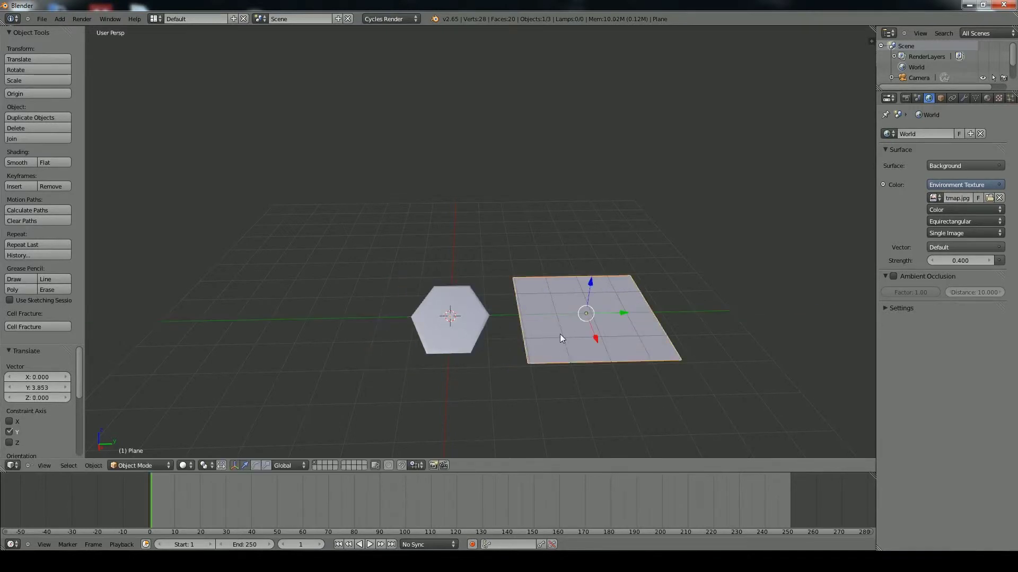
Rotate the plane 90° on X so it stands upright
key("r")
key("x")
key("9")
key("0")
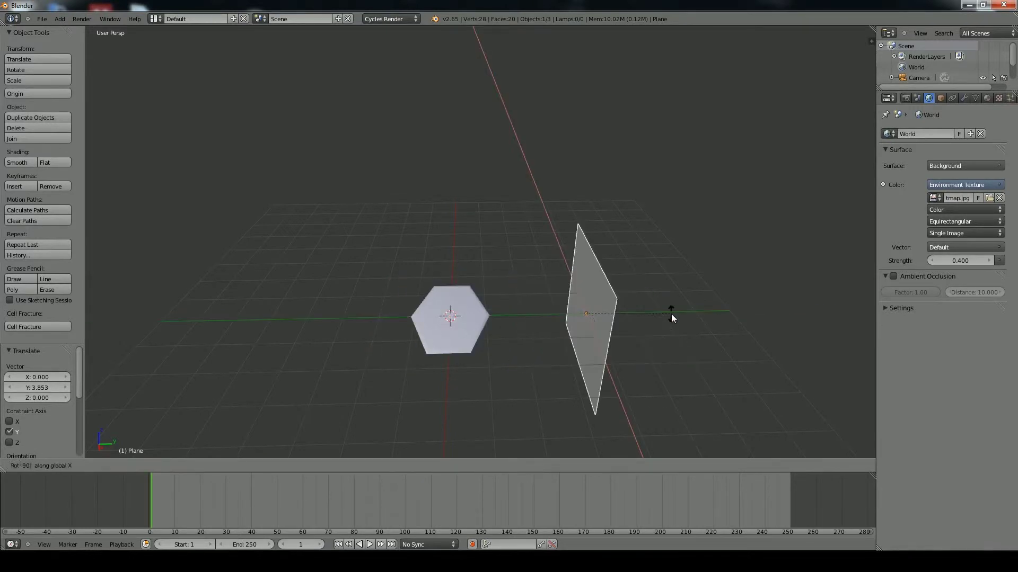
key("Return")
In right orthographic view, tilt the plane and raise it toward the tile, then select the camera
key("KP_3")
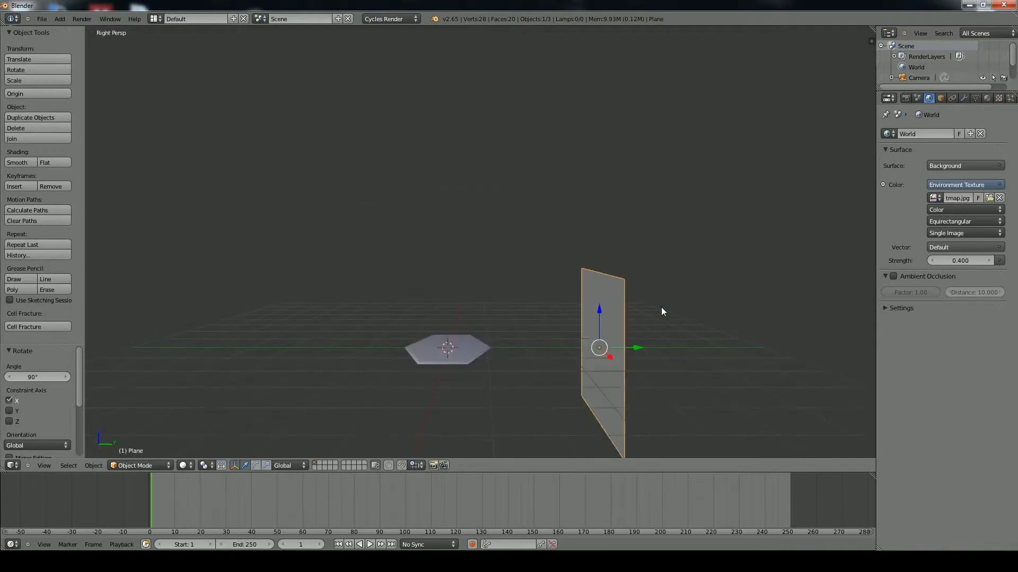
key("KP_5")
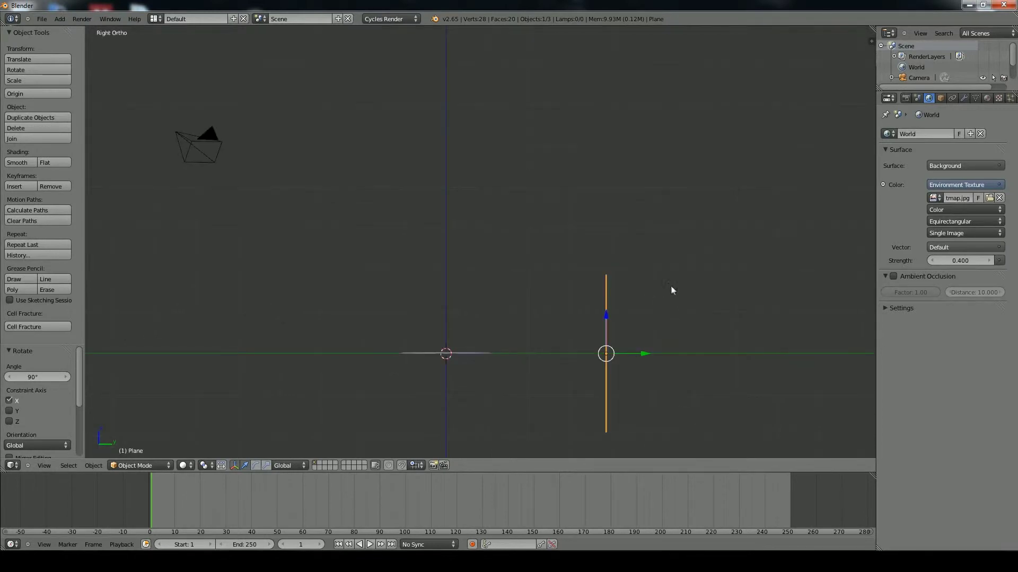
key("r")
left_click(656, 258)
key("g")
left_click(572, 271)
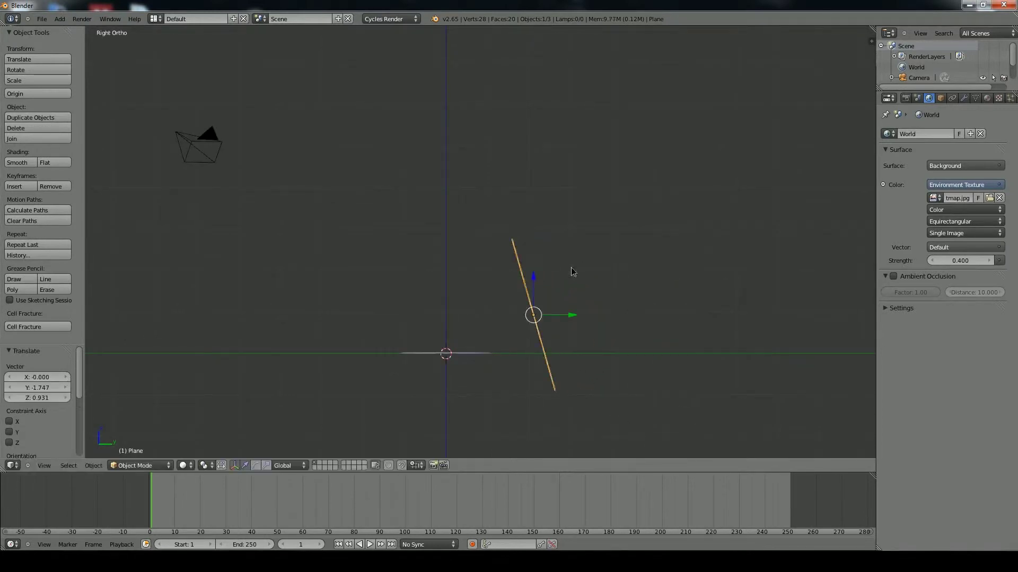
right_click(201, 144)
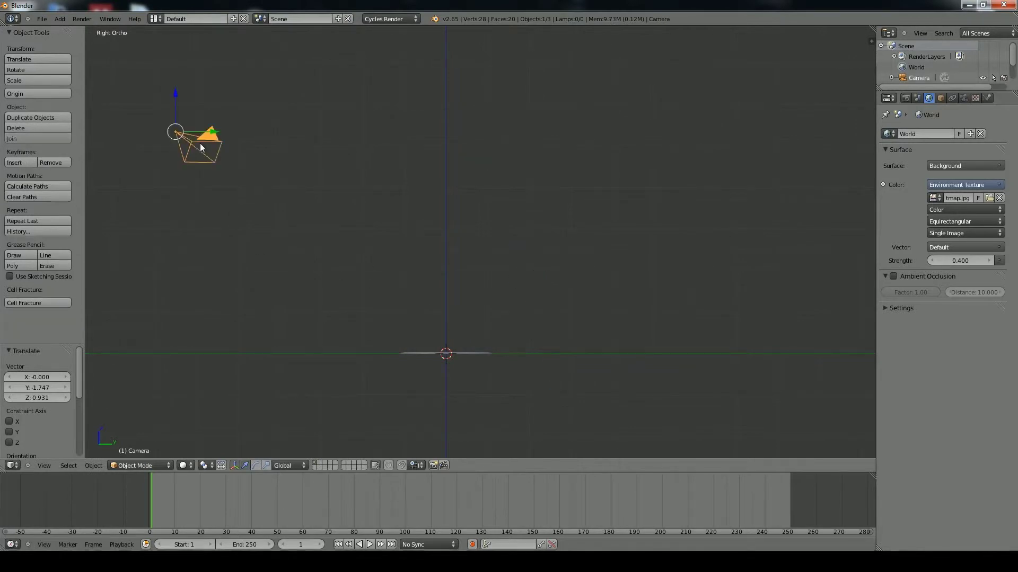
key("KP_7")
Align the camera to the top view so it looks straight down at the hexagon
scroll(391, 246, "up", 5)
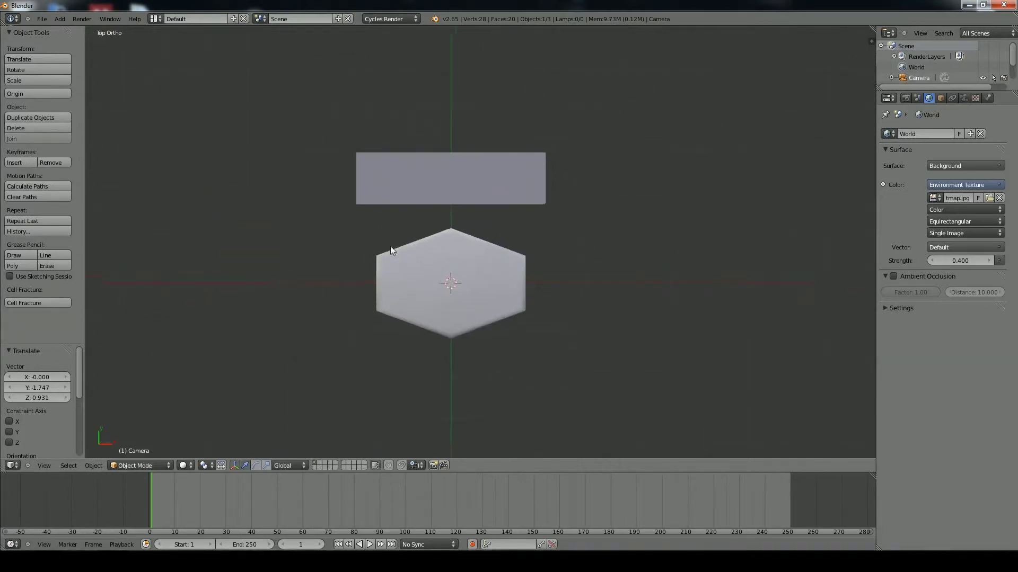
middle_click_drag(393, 247, 468, 179, "shift")
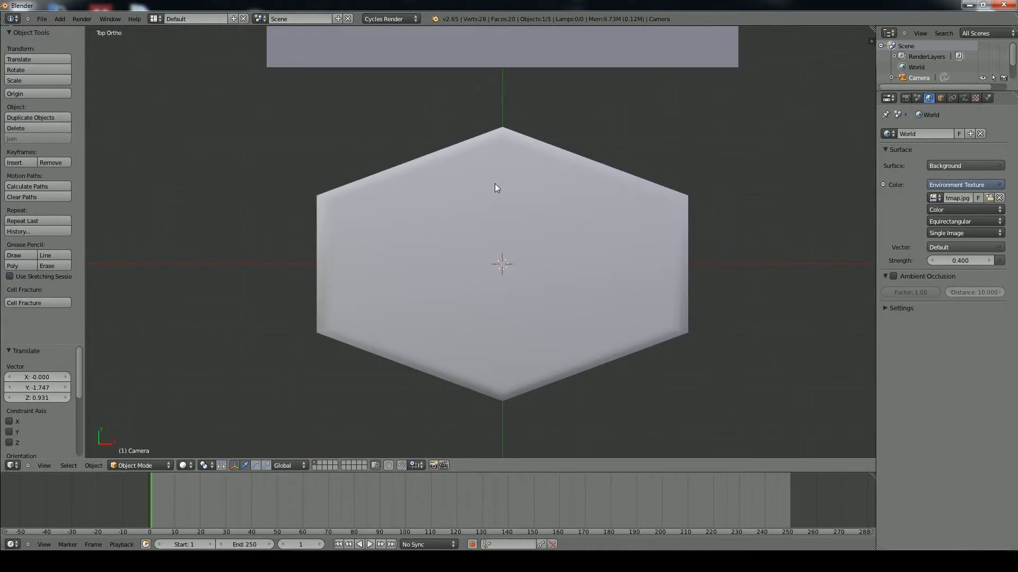
key("ctrl+alt+KP_0")
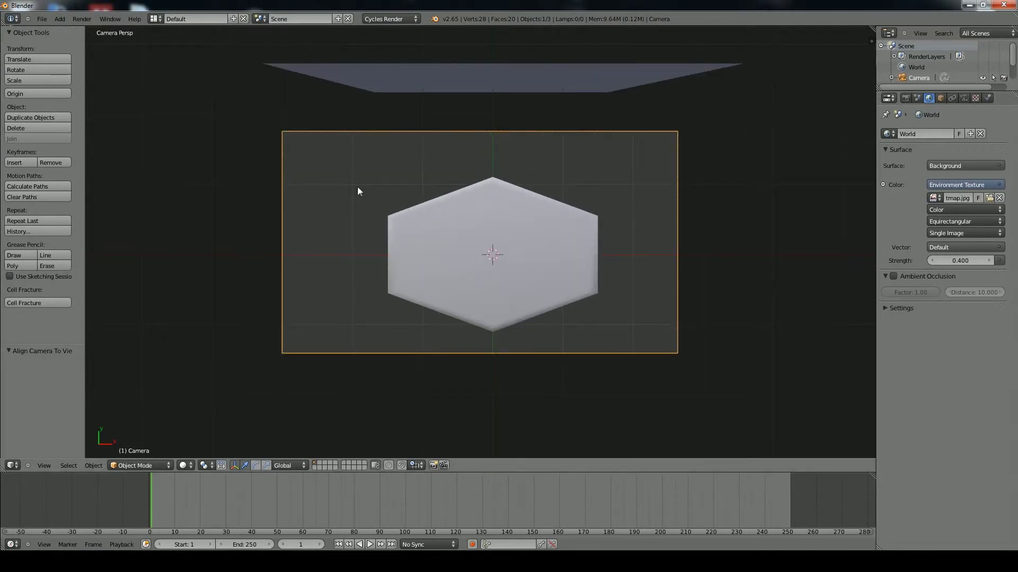
Move the camera so the hexagon tile sits centred in the camera frame
scroll(525, 250, "down", 5)
scroll(525, 250, "up", 7)
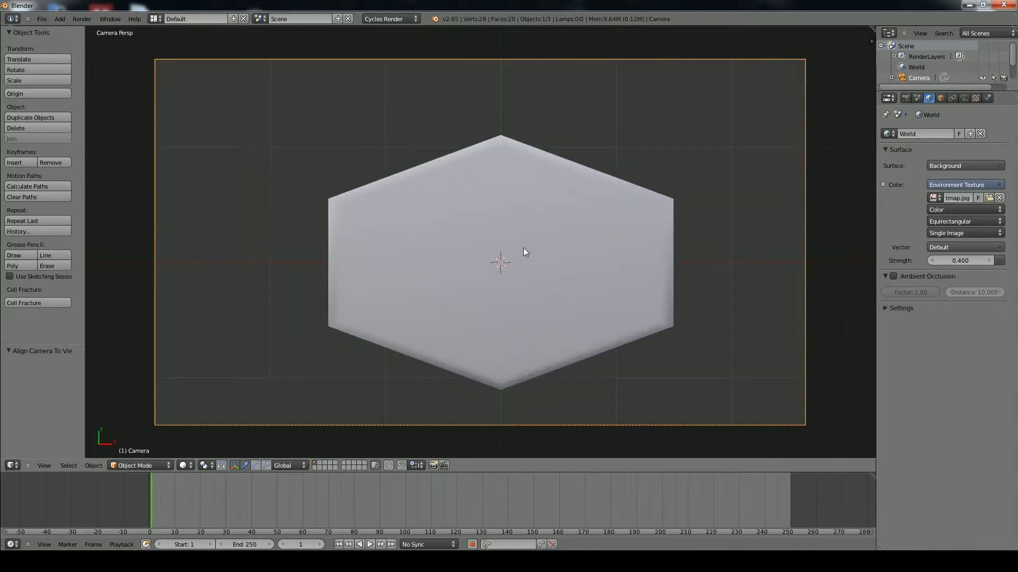
middle_click_drag(523, 247, 518, 241, "shift")
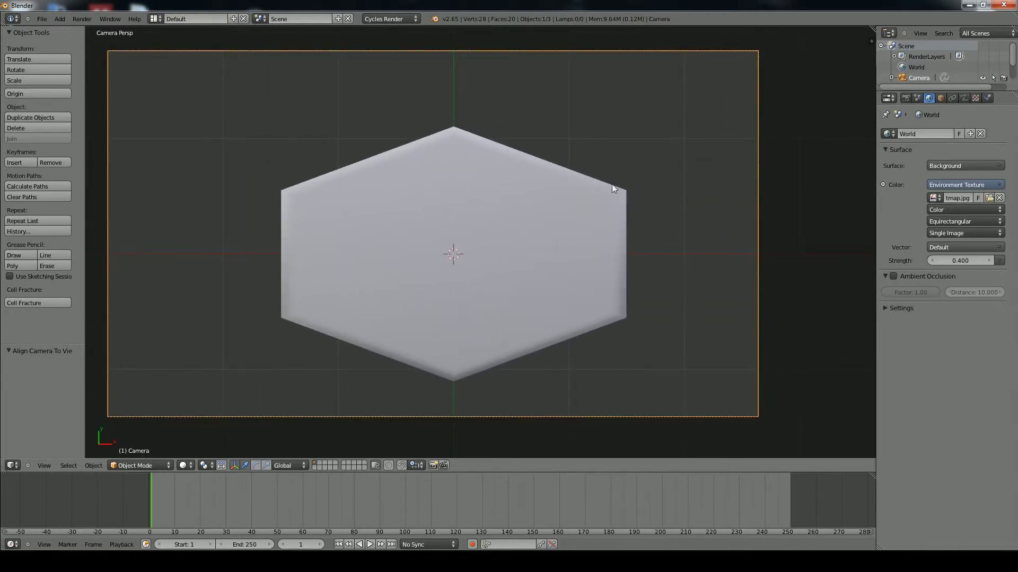
key("g")
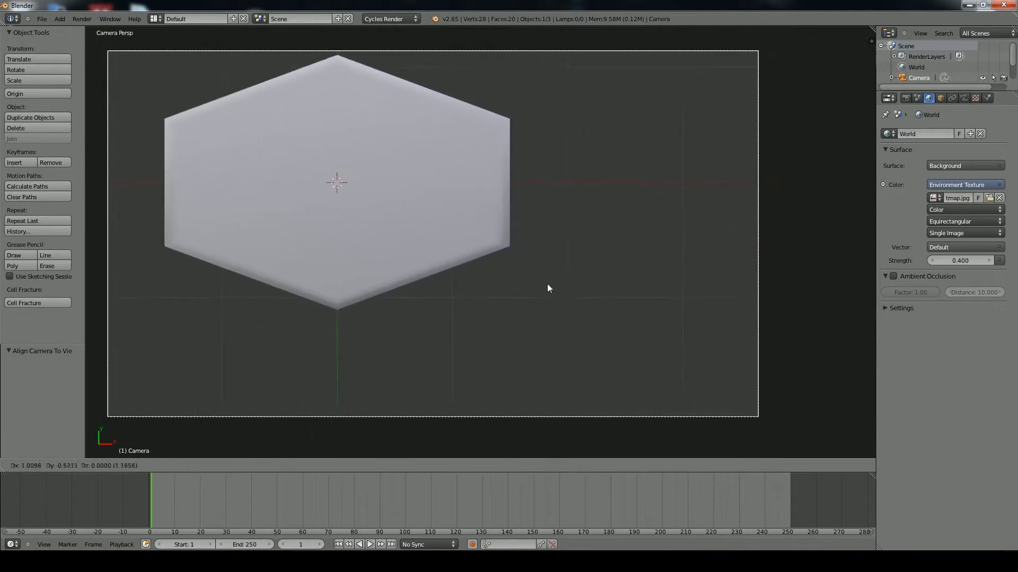
left_click(478, 246)
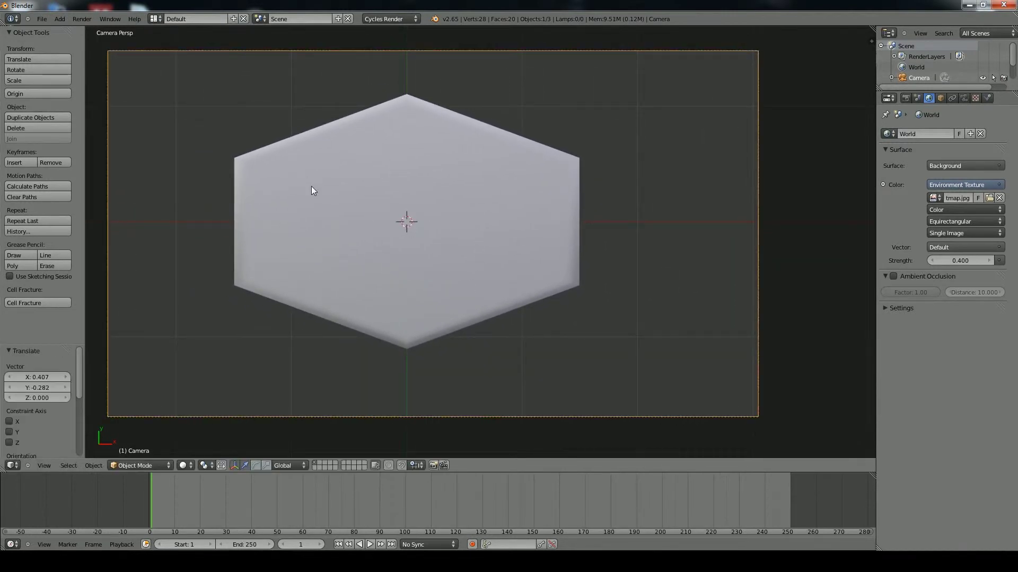
scroll(387, 212, "down", 3)
scroll(444, 215, "up", 2)
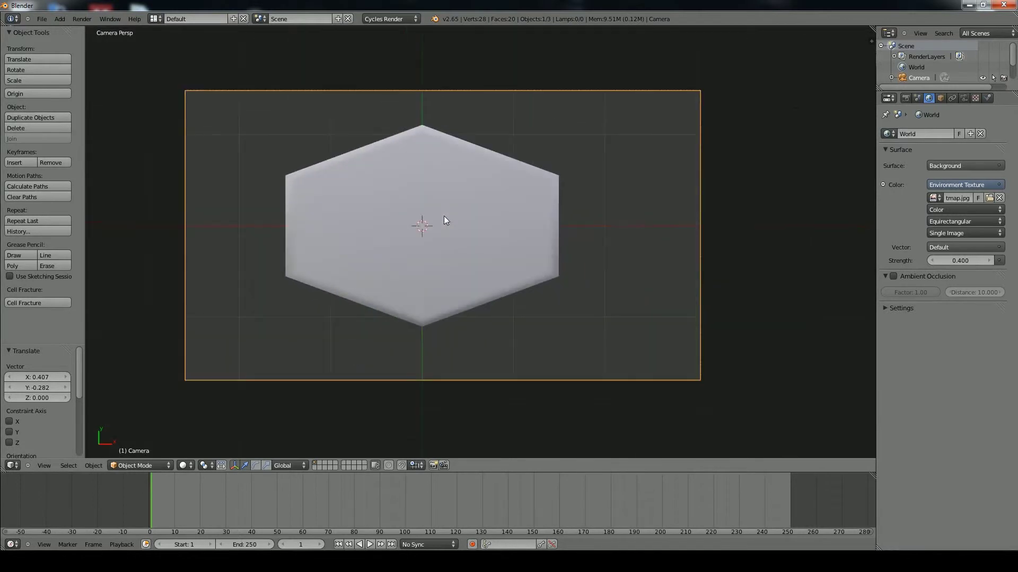
scroll(451, 221, "up", 3)
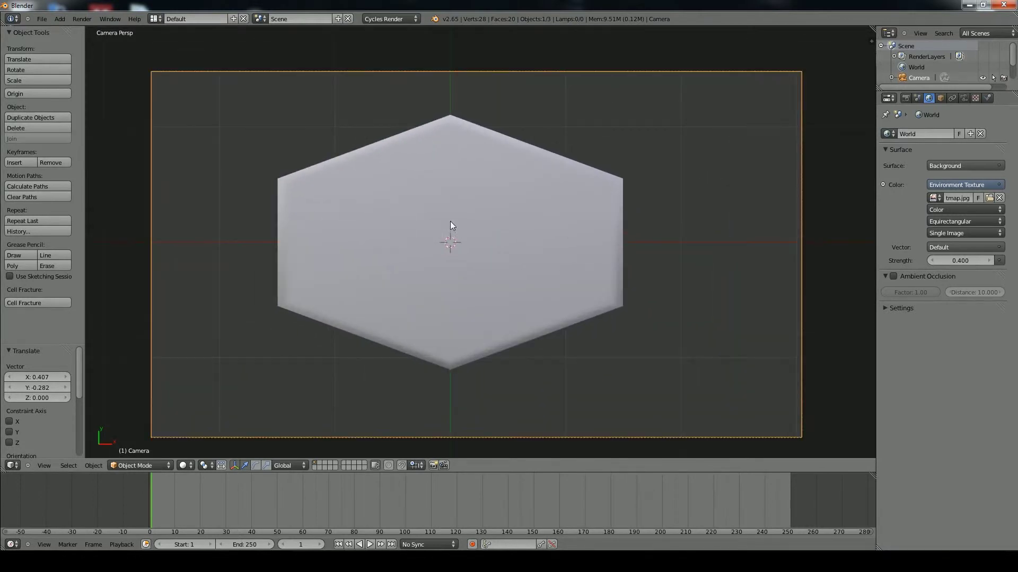
scroll(433, 216, "down", 3)
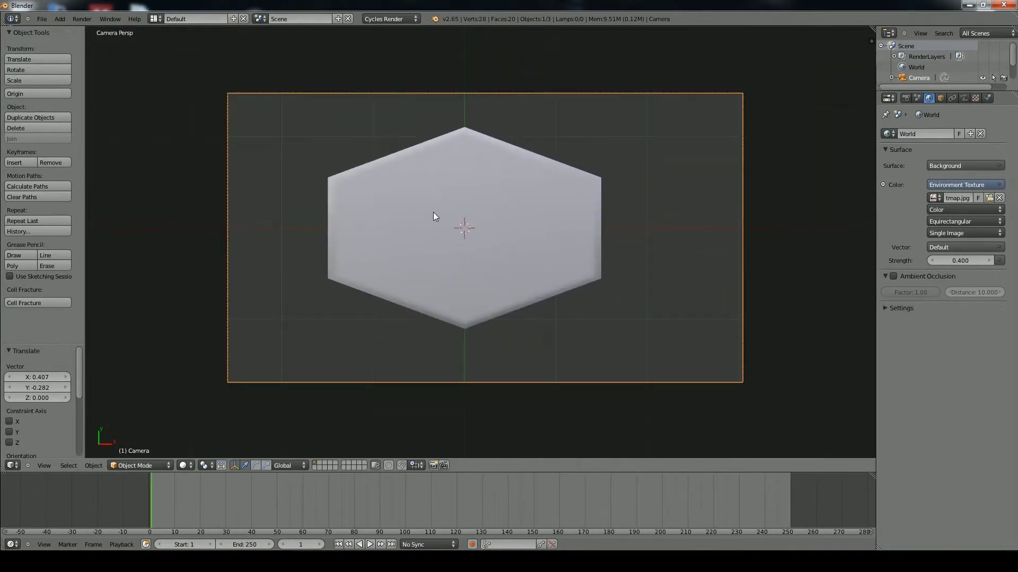
scroll(433, 213, "up", 2)
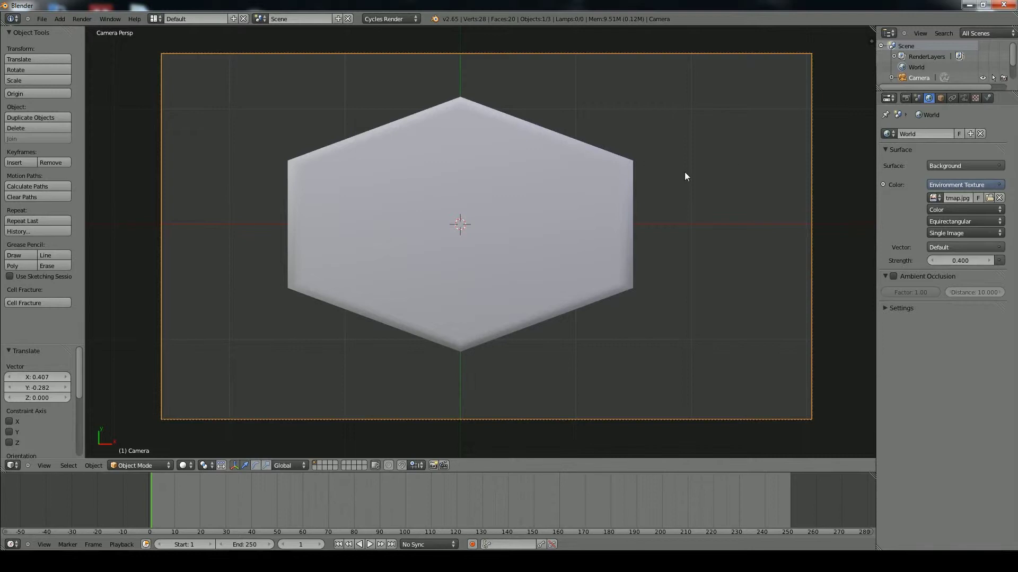
Make the camera lens Orthographic and nudge the camera (-0.161 X, 0.149 Y) to recentre the hexagon
left_click(964, 98)
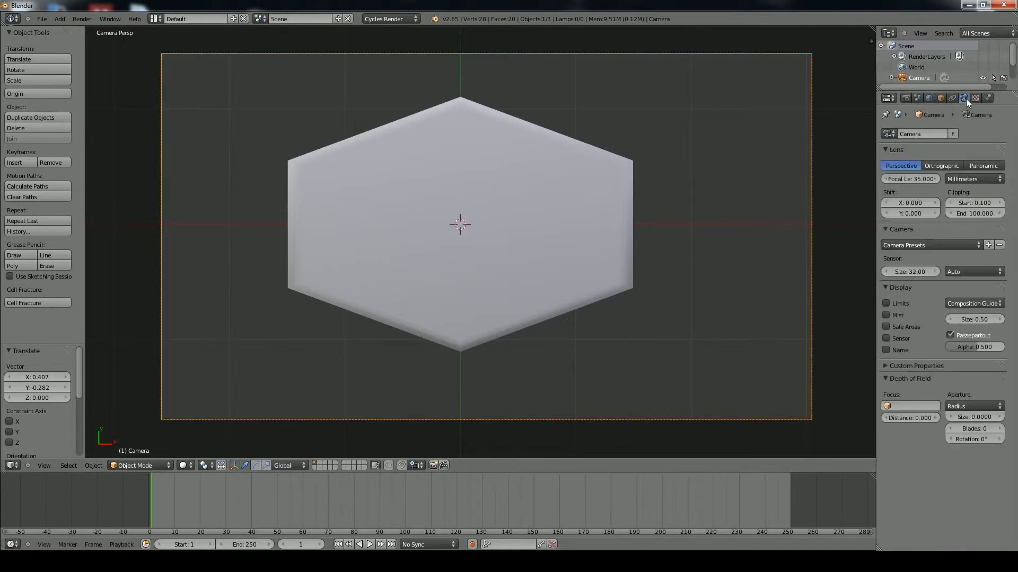
left_click(942, 166)
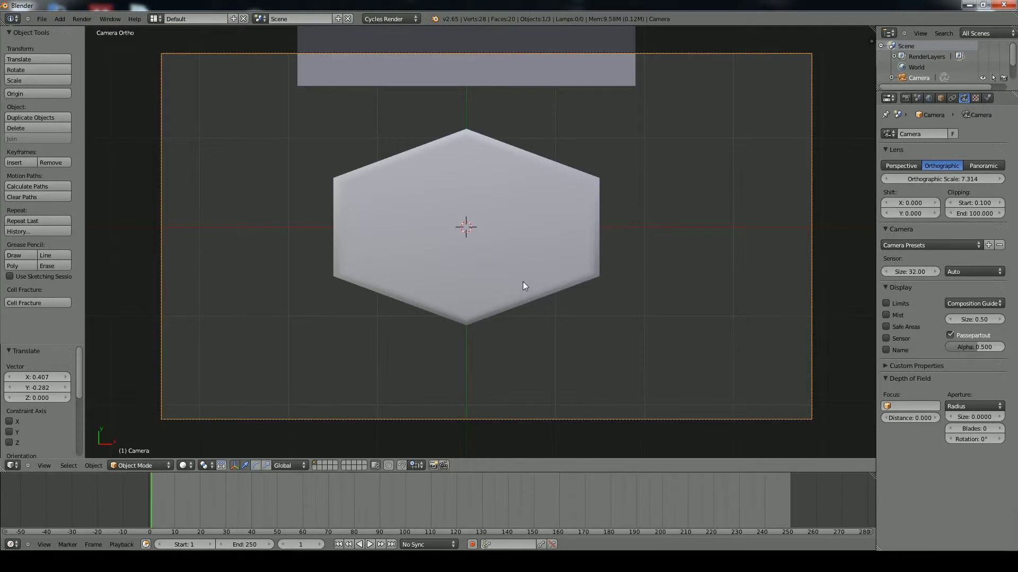
key("g")
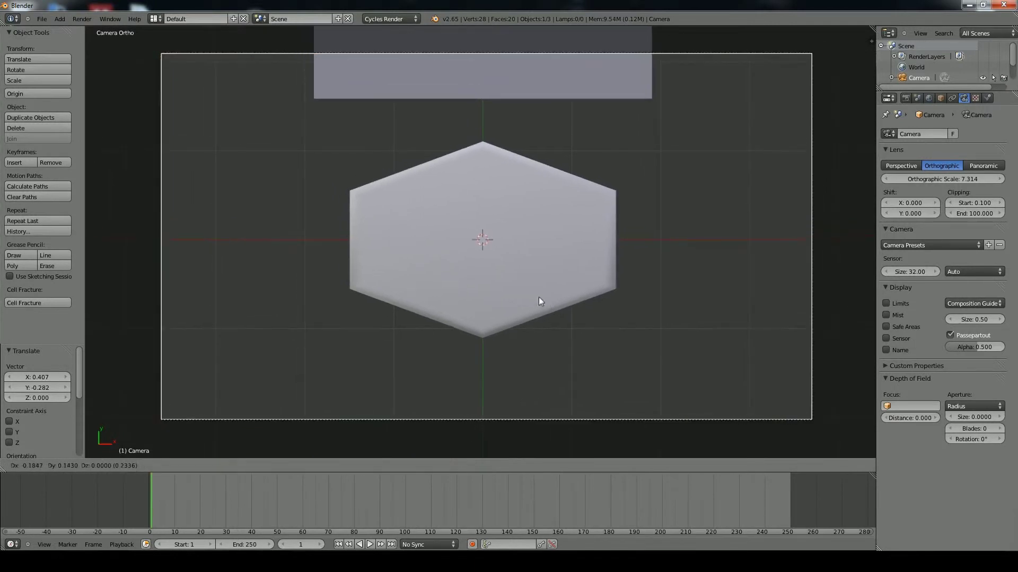
left_click(541, 297)
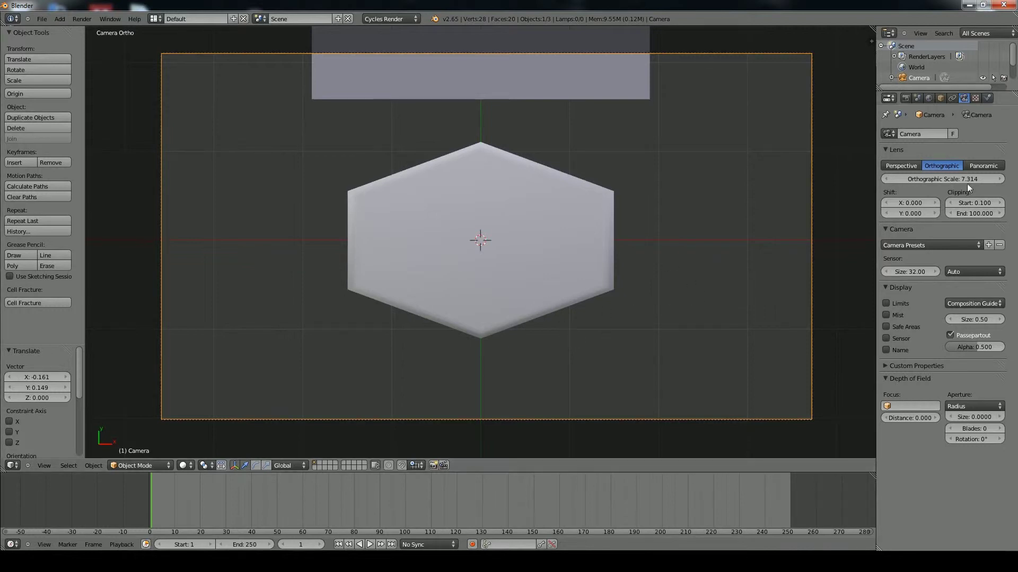
Lower the render resolution in the Dimensions panel to 1464 × 907 pixels
left_click(906, 99)
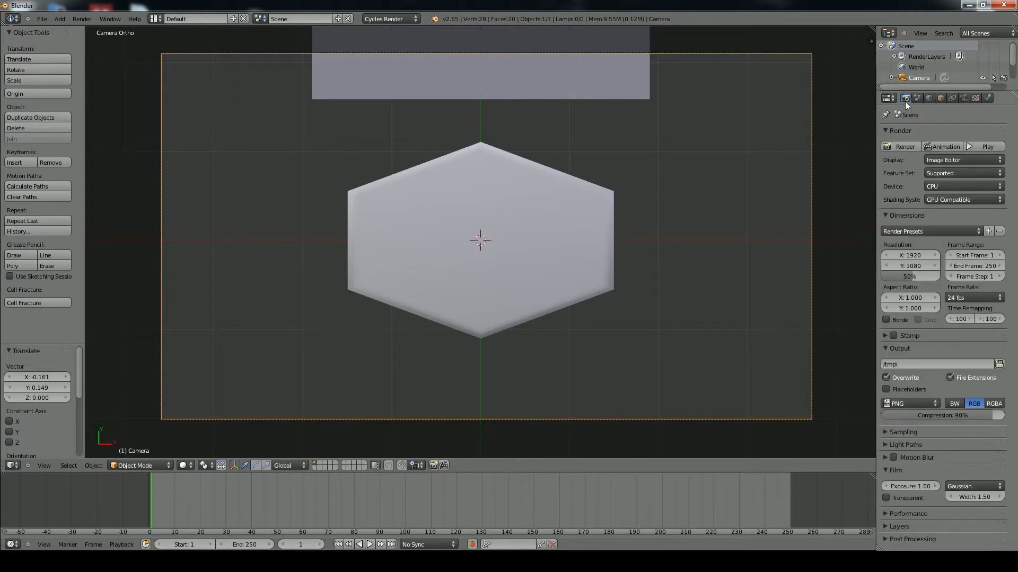
left_click(964, 99)
left_click(889, 100)
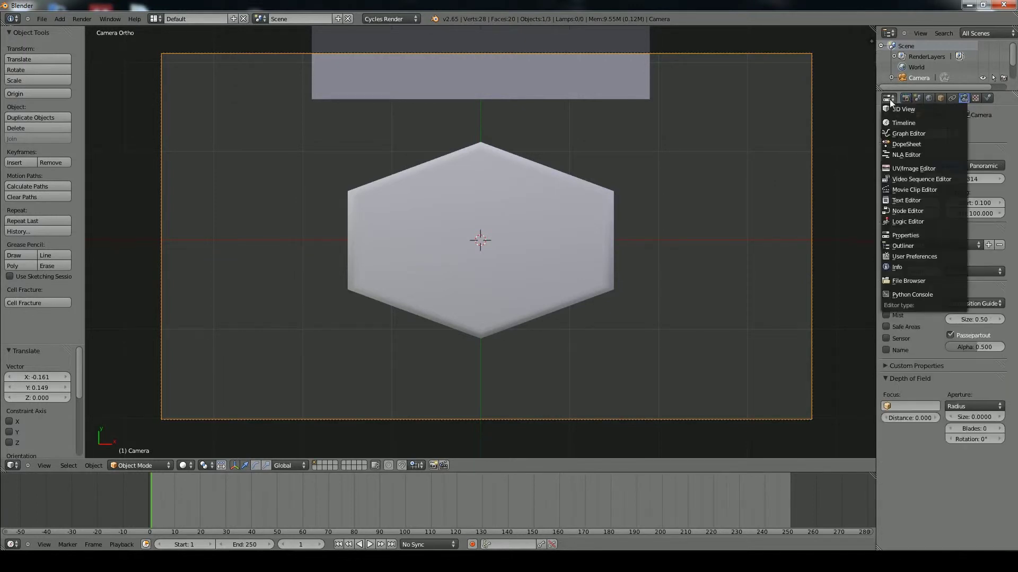
left_click(905, 100)
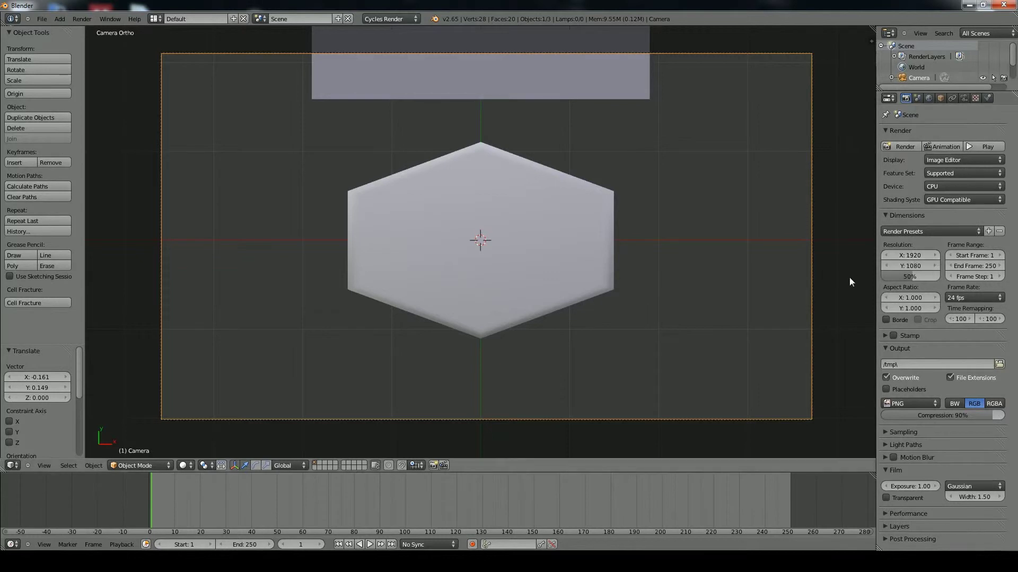
left_click_drag(915, 265, 842, 251)
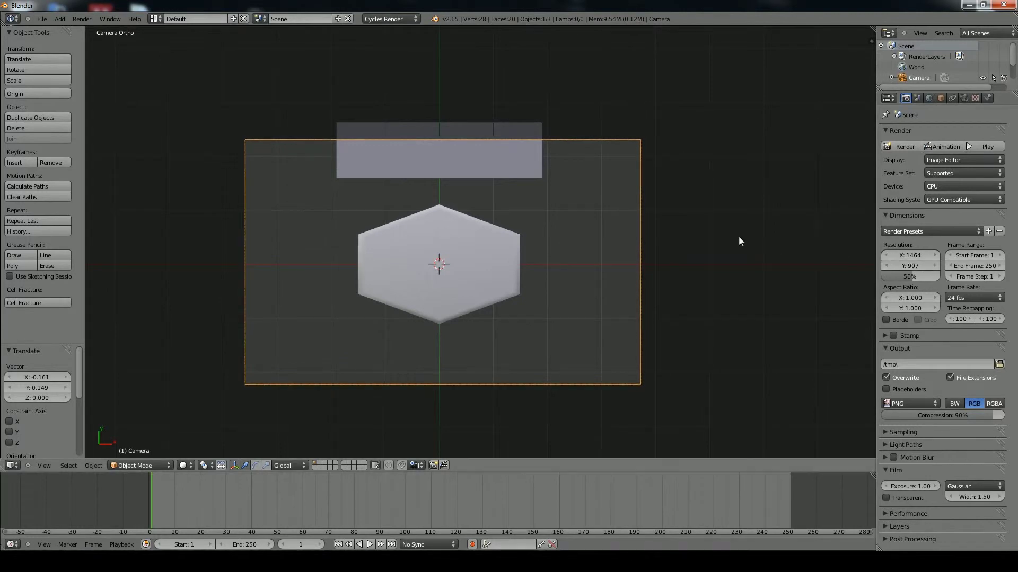
left_click(963, 98)
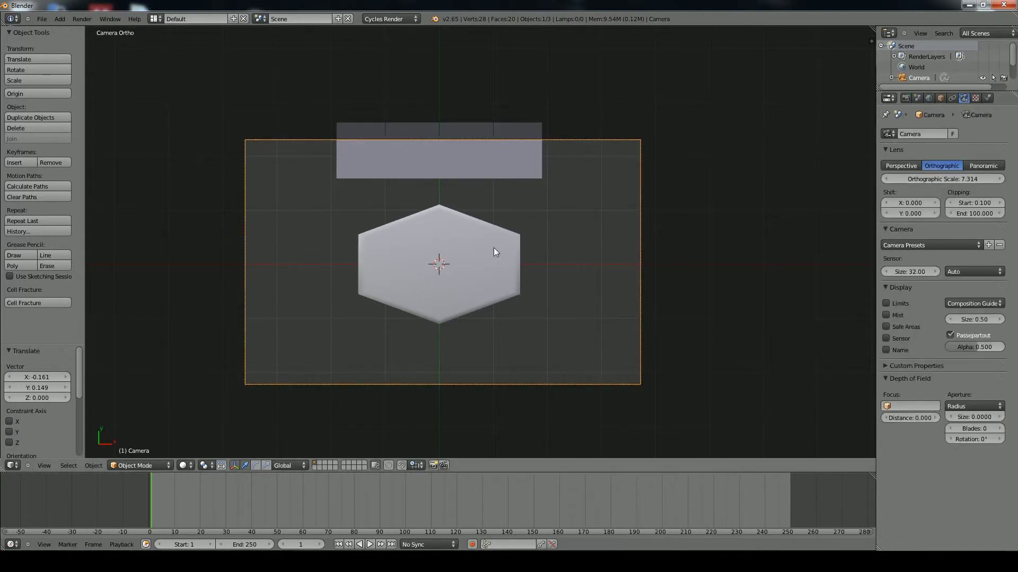
Set the orthographic scale to 3.714 and shift the camera (-0.08464 X, -0.04481 Y) to recentre the hexagon
left_click_drag(933, 179, 834, 179)
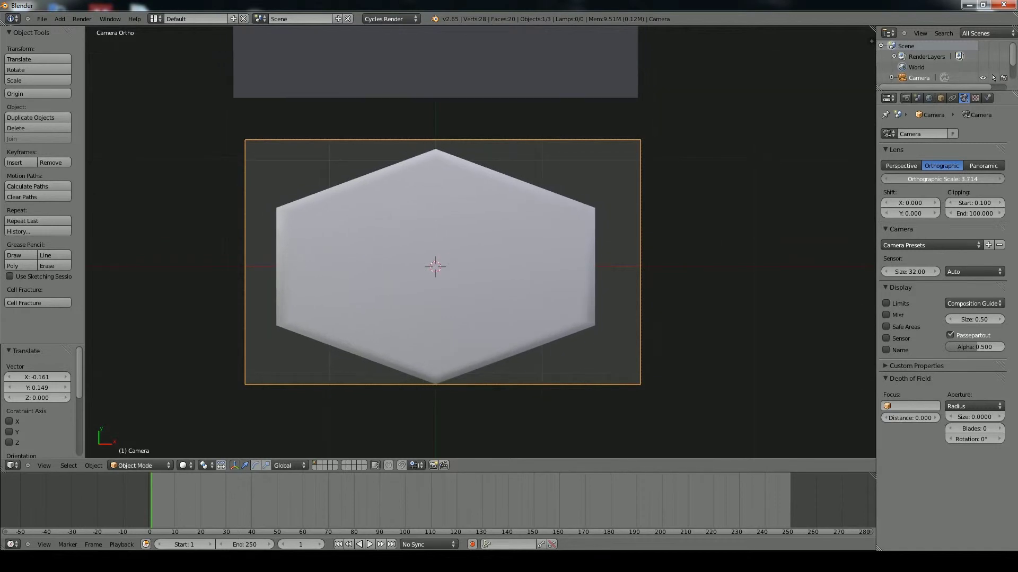
mouse_move(502, 257)
middle_mouse_down("shift")
mouse_move(505, 241)
mouse_move(500, 249)
middle_mouse_up("shift")
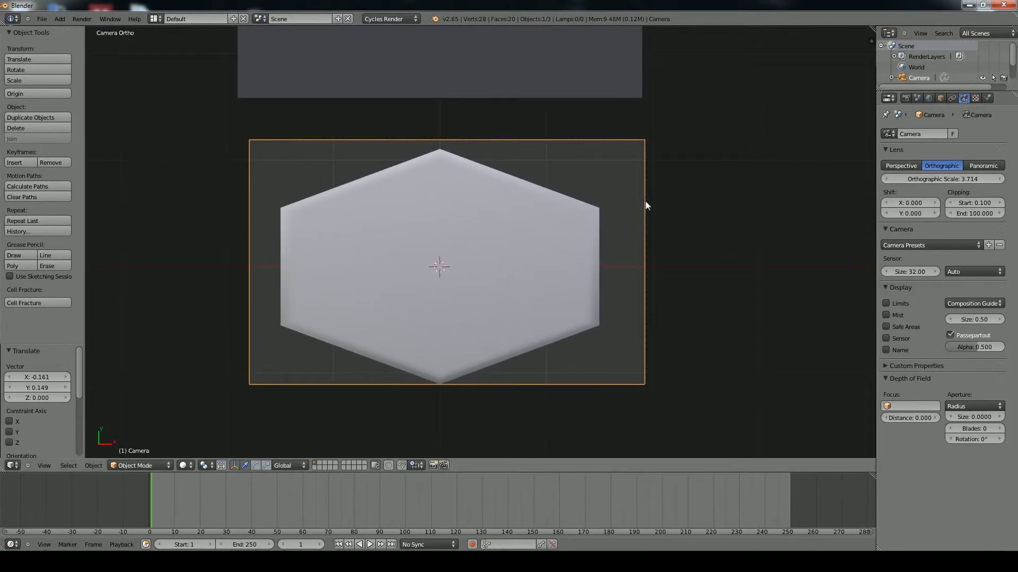
key("g")
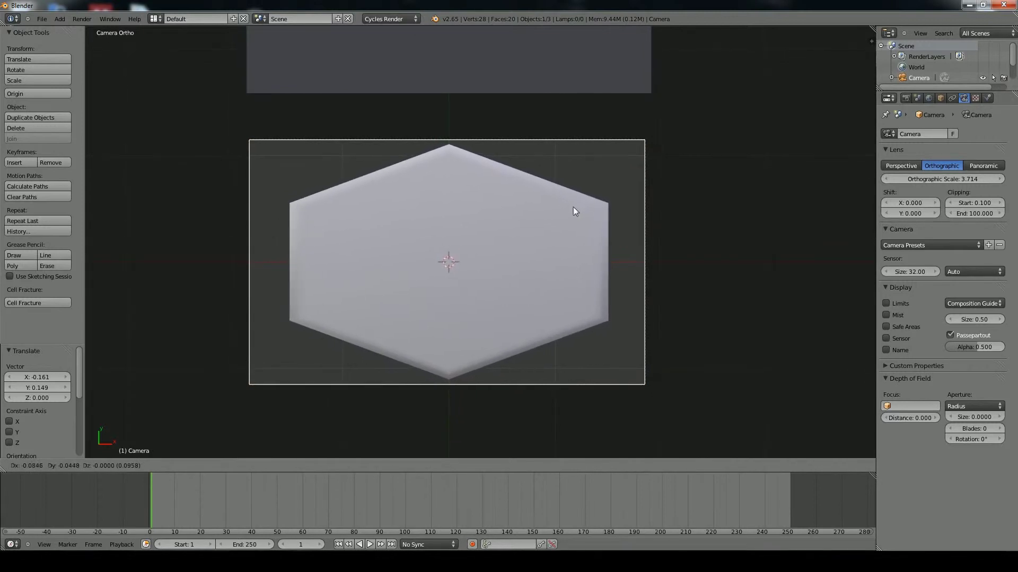
left_click(573, 209)
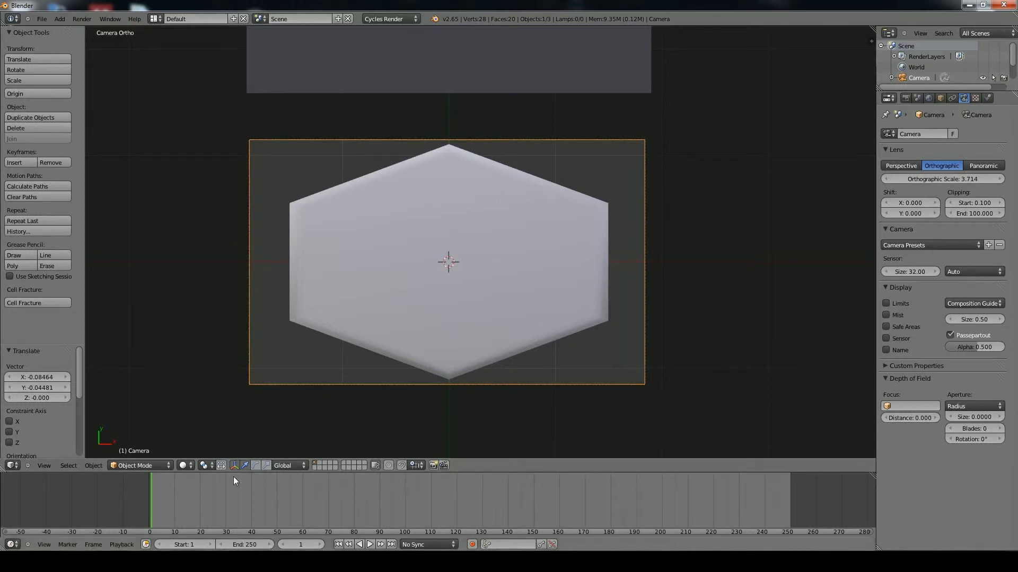
Switch viewport shading to Rendered, then select the top plane and create Material.002 for it
left_click(184, 465)
left_click(196, 397)
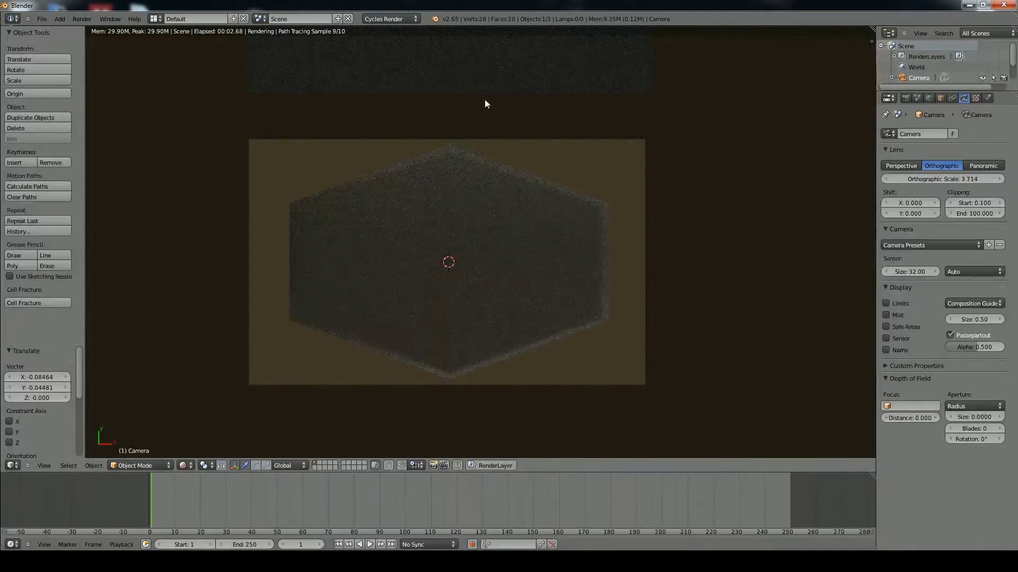
right_click(504, 68)
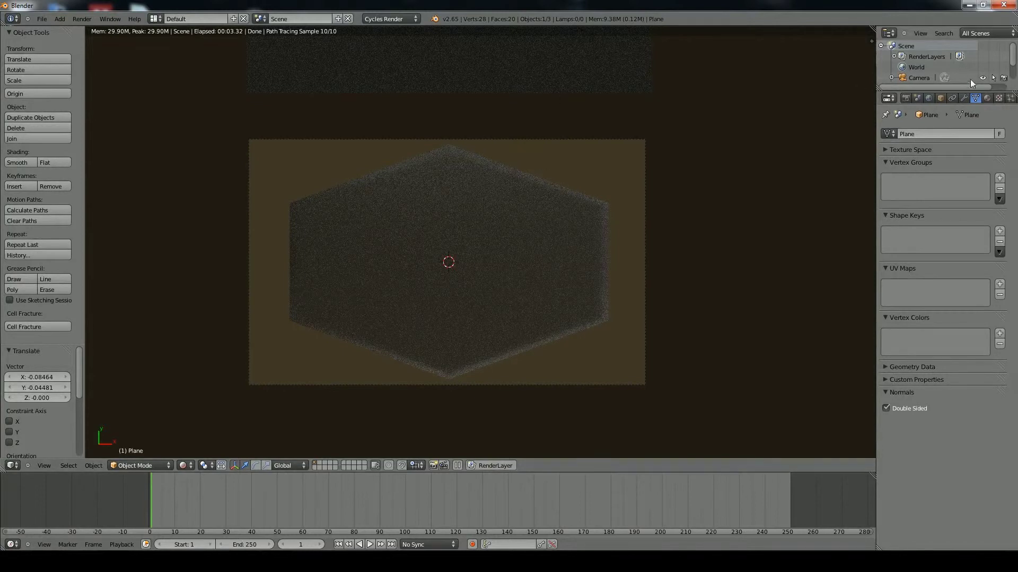
left_click(986, 98)
left_click(916, 169)
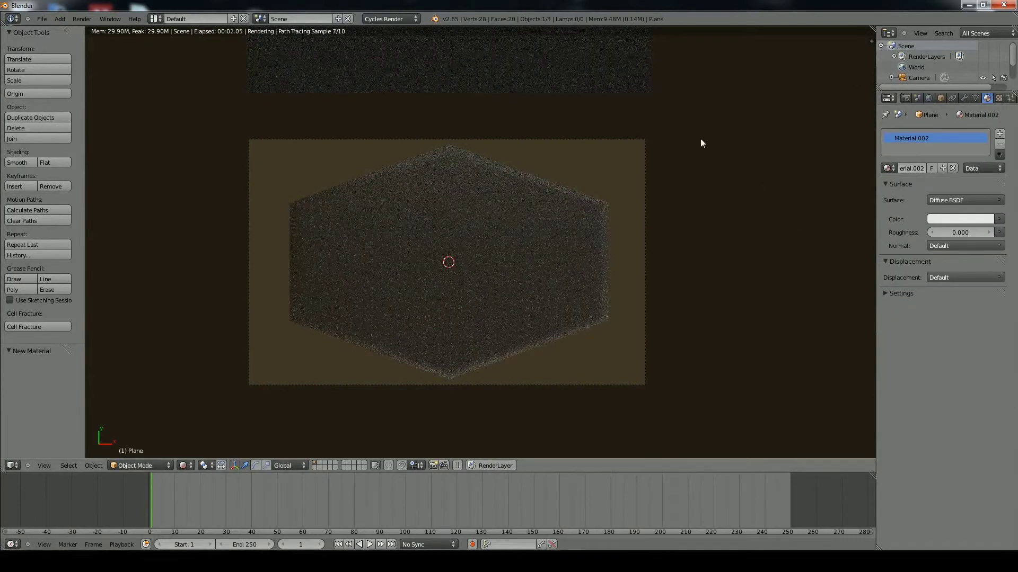
Change Material.002's surface to an Emission shader at strength 0.700 with a salmon-red colour
left_click(962, 200)
left_click(880, 326)
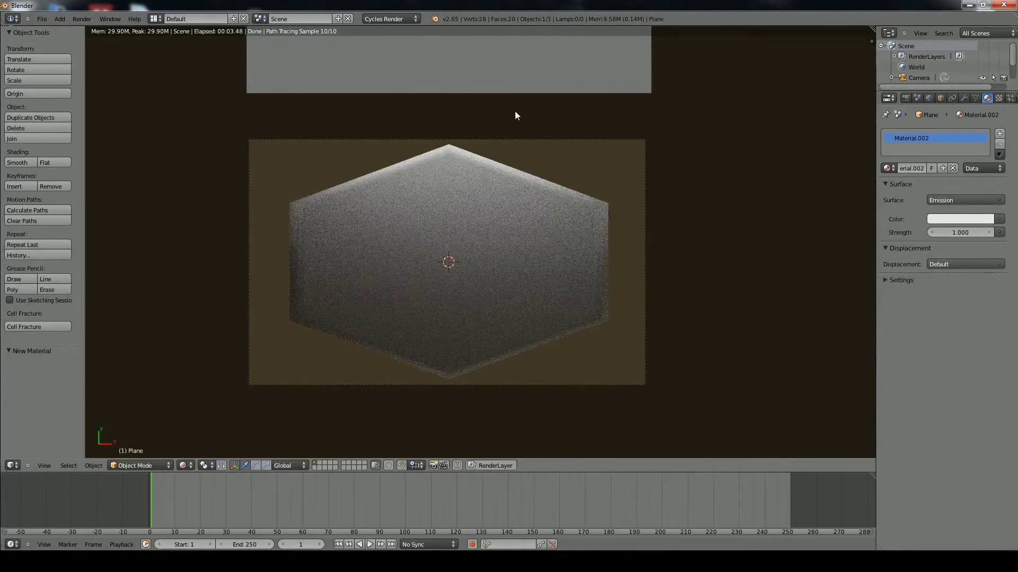
scroll(940, 231, "down", 3, "ctrl")
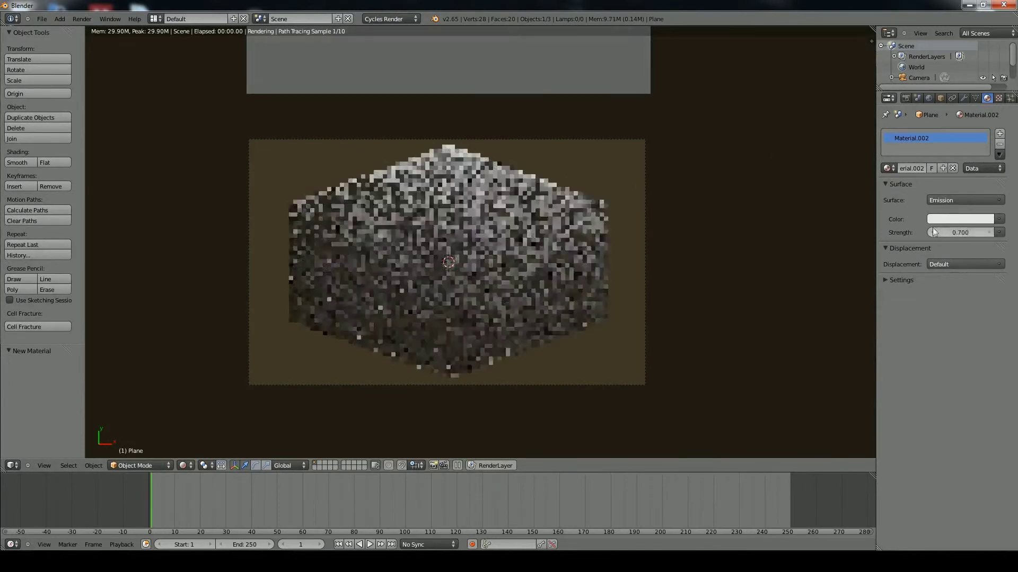
left_click(952, 220)
left_click(954, 113)
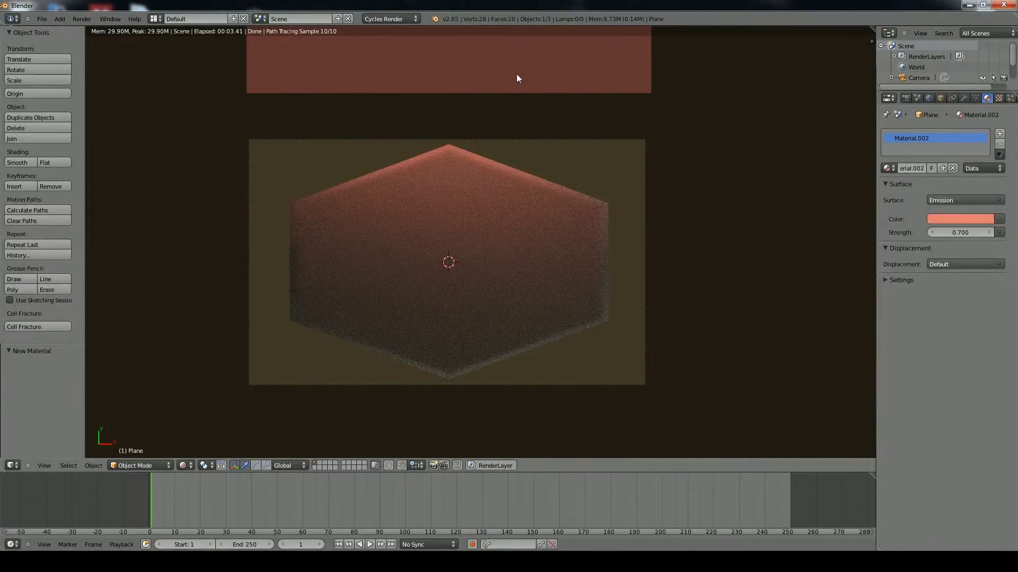
Duplicate the glowing plane, move it -3.655 on Y below the hexagon and tilt it -24.4° on X
key("shift+d")
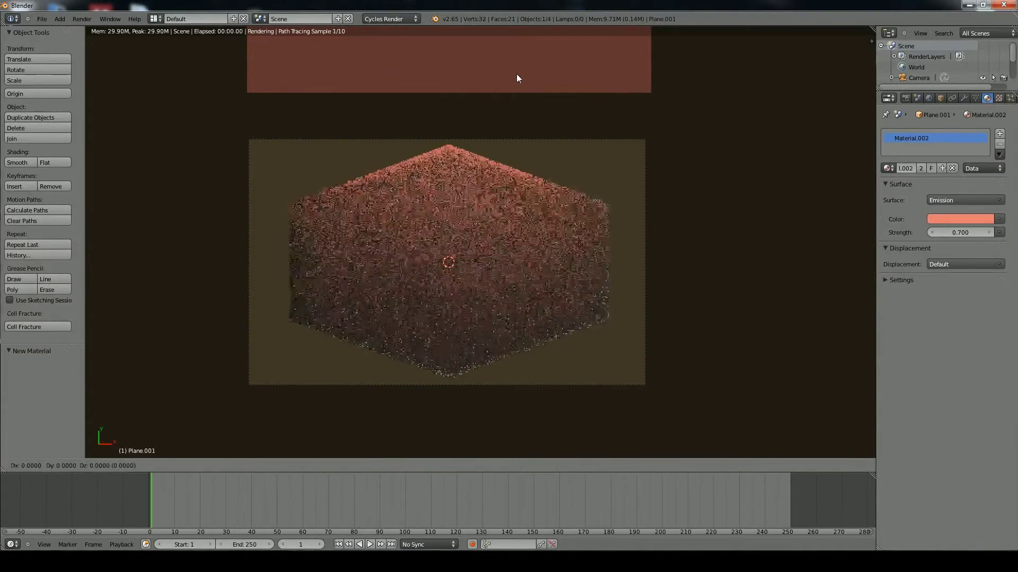
key("y")
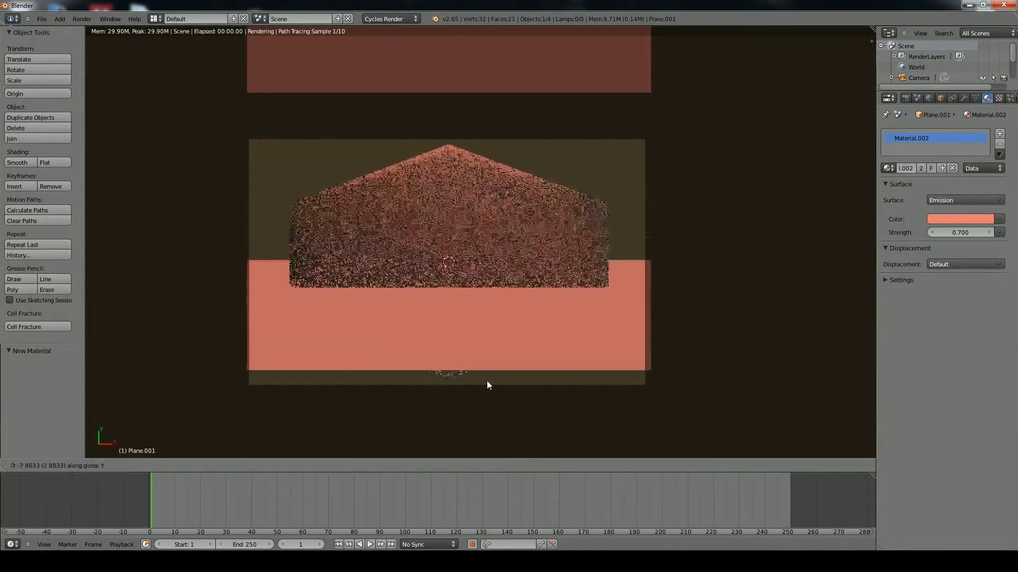
left_click(516, 32)
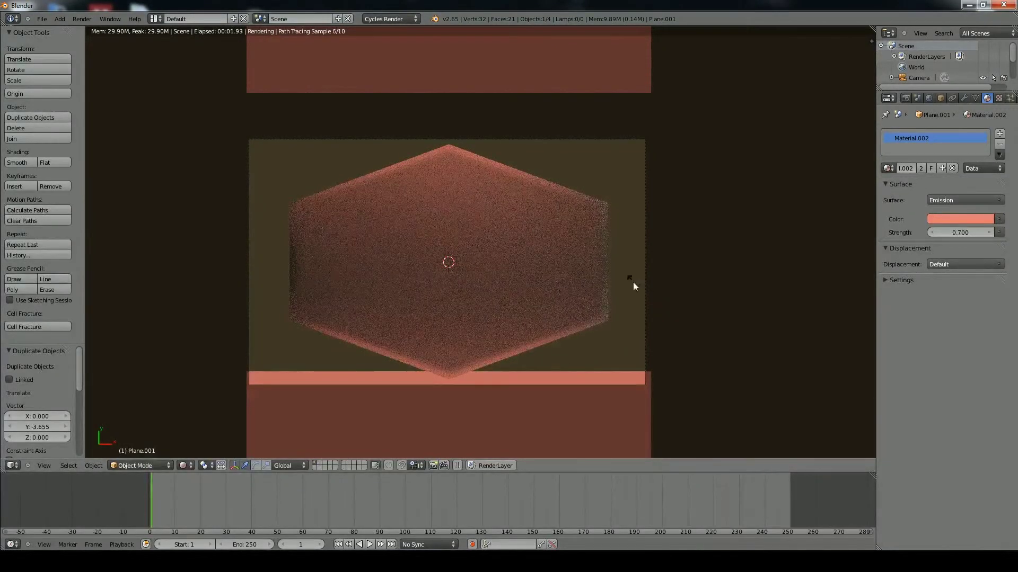
key("r")
key("x")
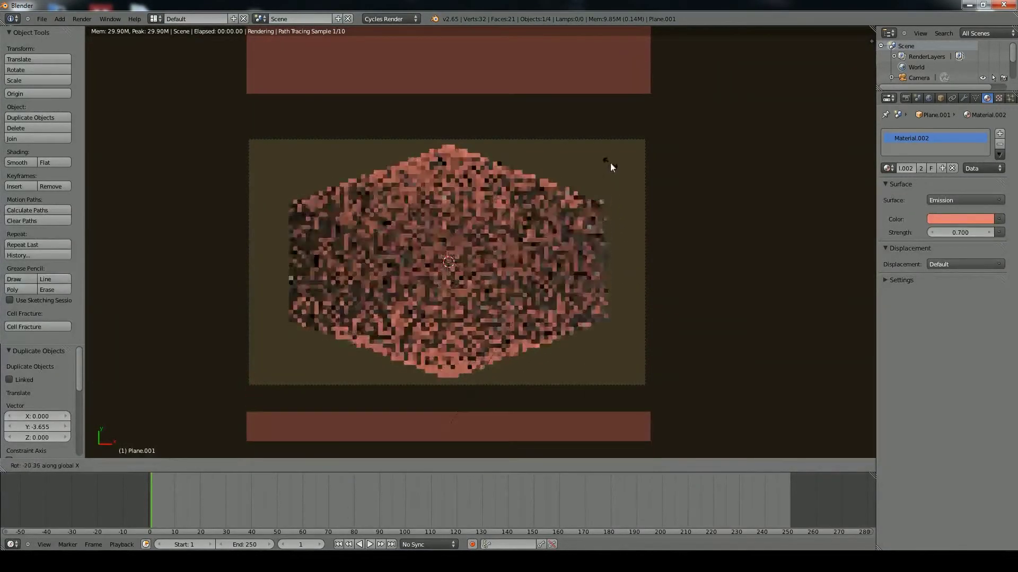
left_click(611, 113)
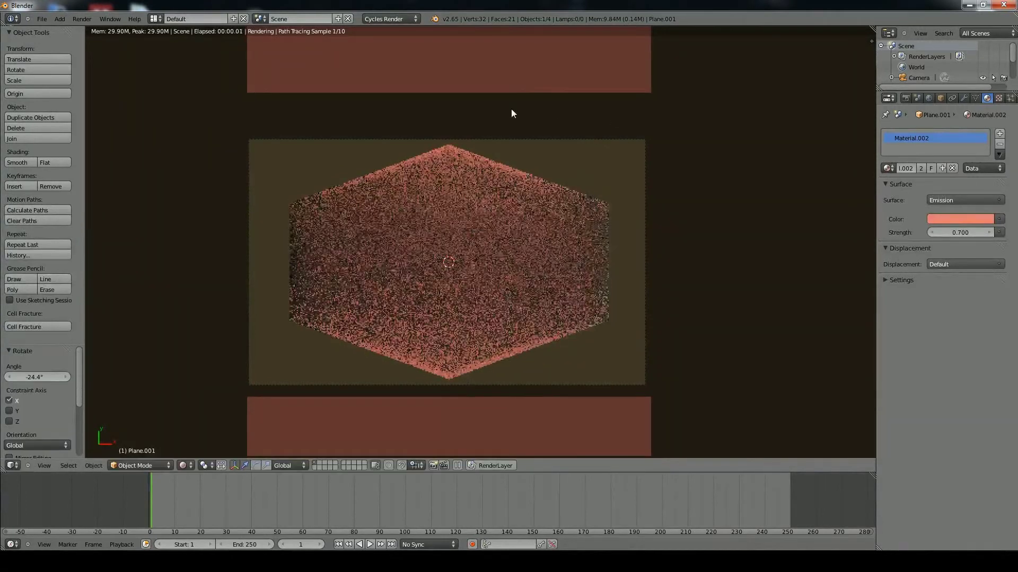
left_click(960, 219)
Give the lower plane its own material copy, Material.003, with a lavender-blue emission colour
mouse_move(951, 94)
left_mouse_down()
mouse_move(918, 134)
mouse_move(959, 88)
left_mouse_up()
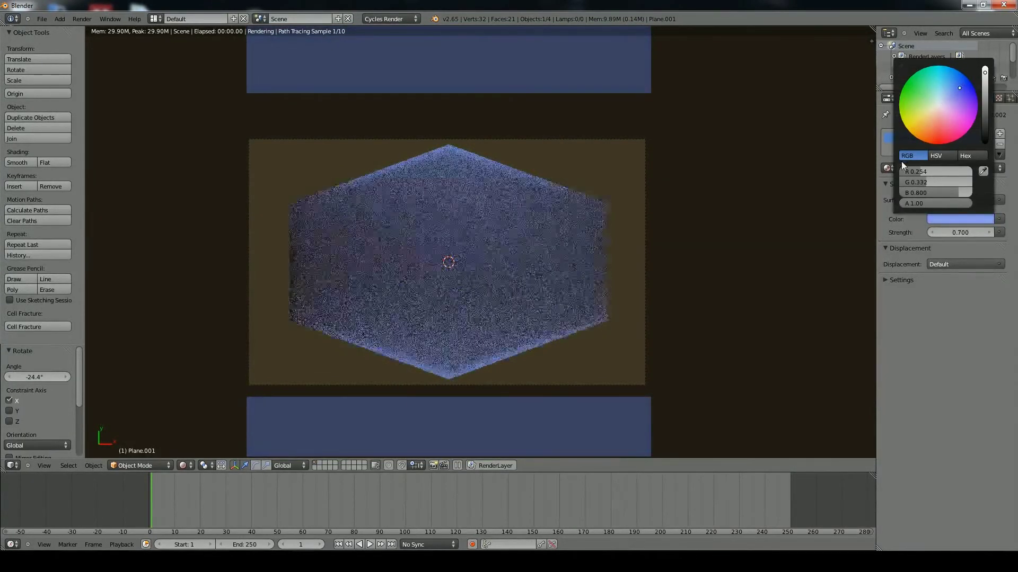
key("ctrl+z")
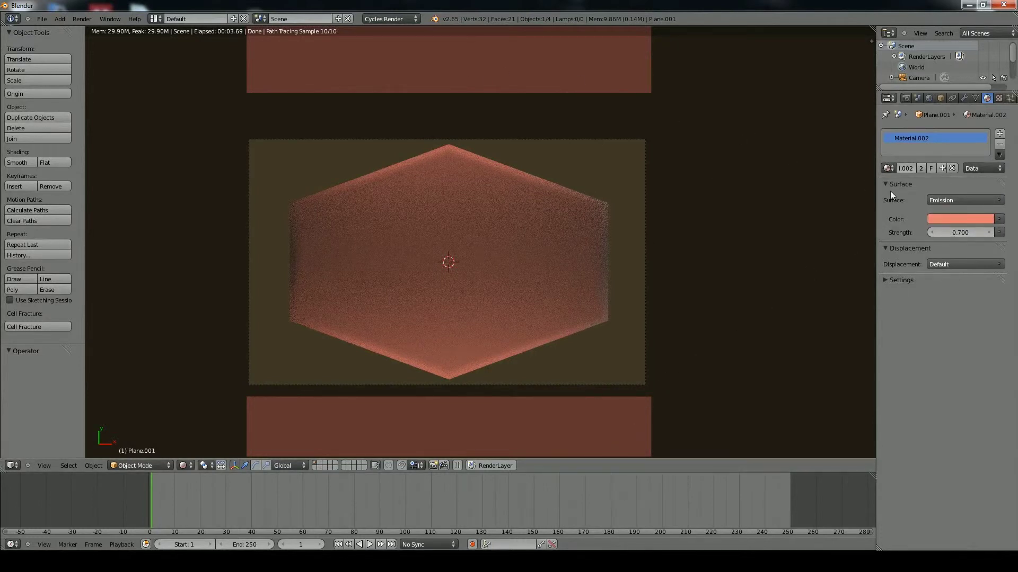
left_click(920, 168)
left_click(958, 219)
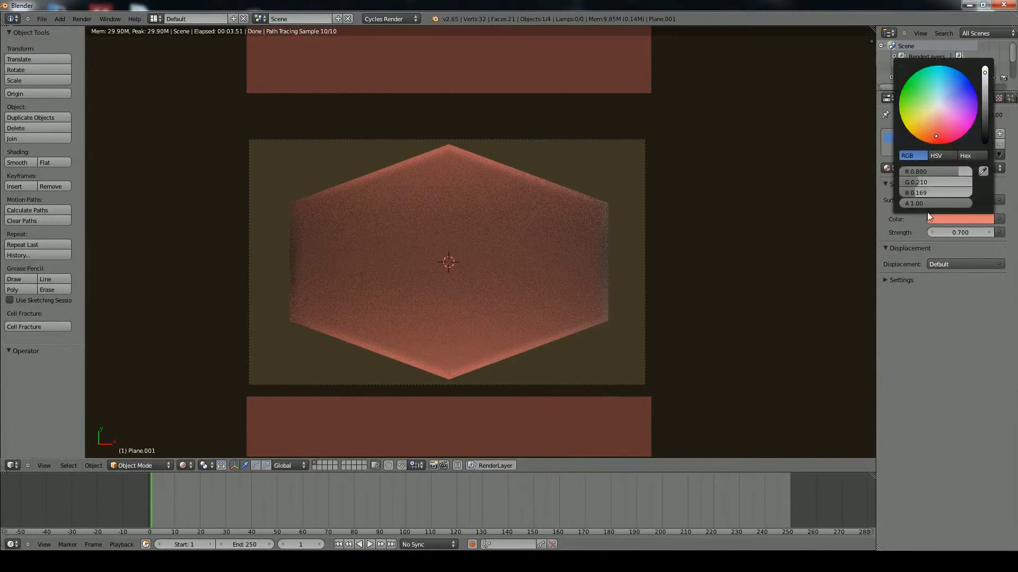
left_click(944, 109)
left_click_drag(944, 109, 949, 99)
Change the upper plane's emission colour to pale orange, then select the hexagon tile
right_click(618, 78)
left_click(938, 219)
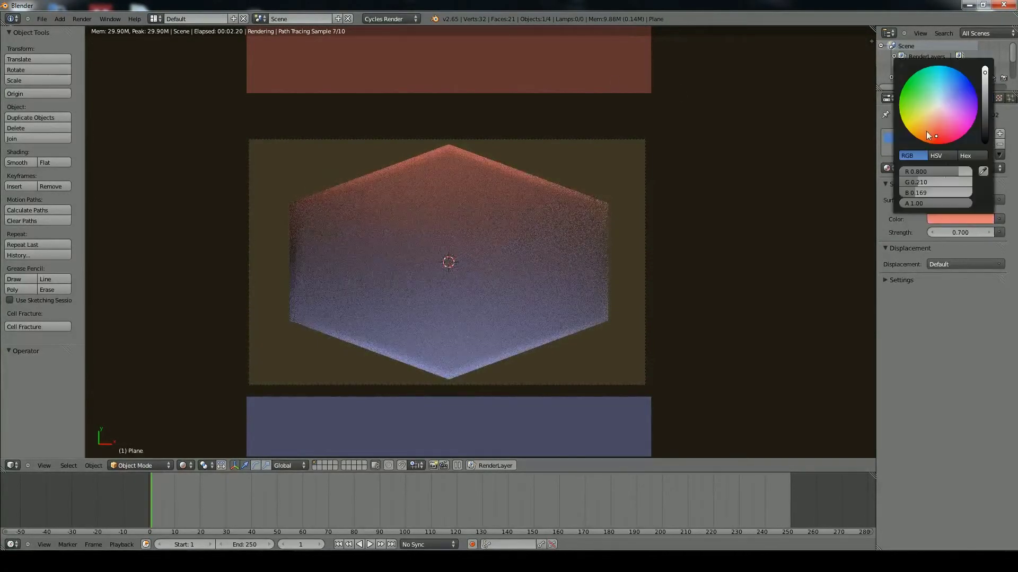
left_click_drag(923, 141, 926, 129)
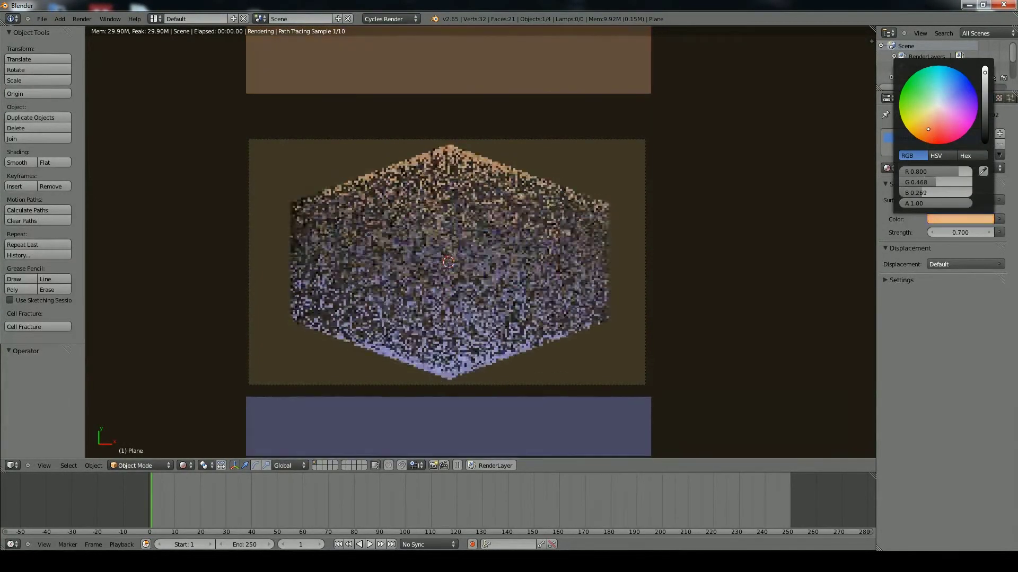
right_click(605, 409)
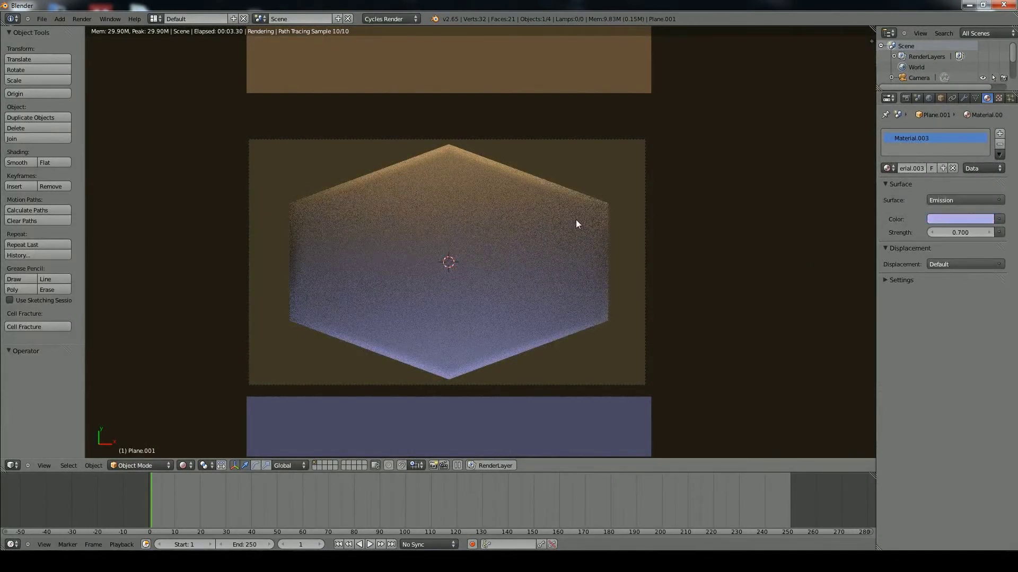
right_click(590, 228)
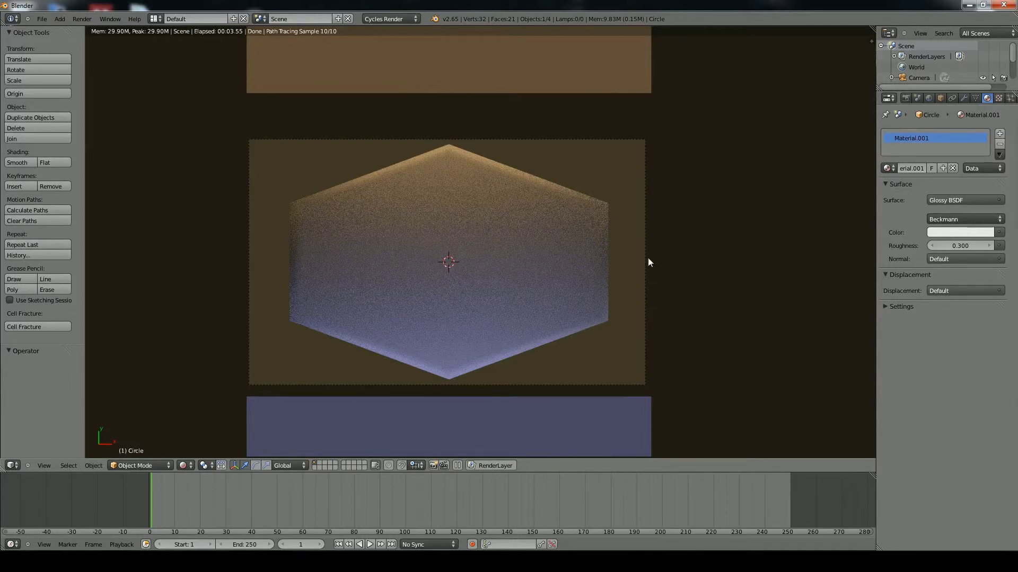
Set the render device to GPU Compute and the resolution percentage to 37%
left_click(905, 98)
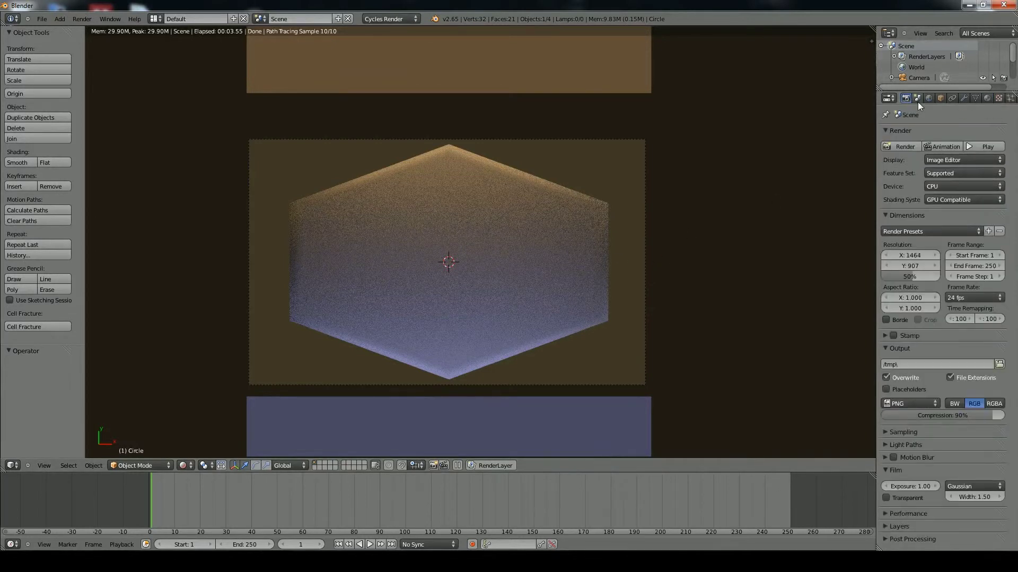
left_click(946, 185)
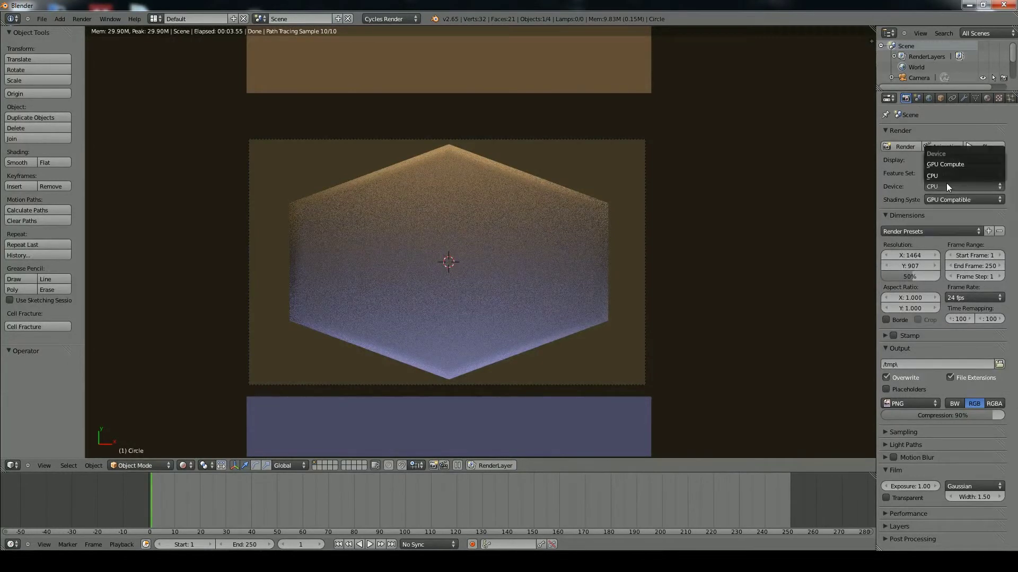
left_click(936, 163)
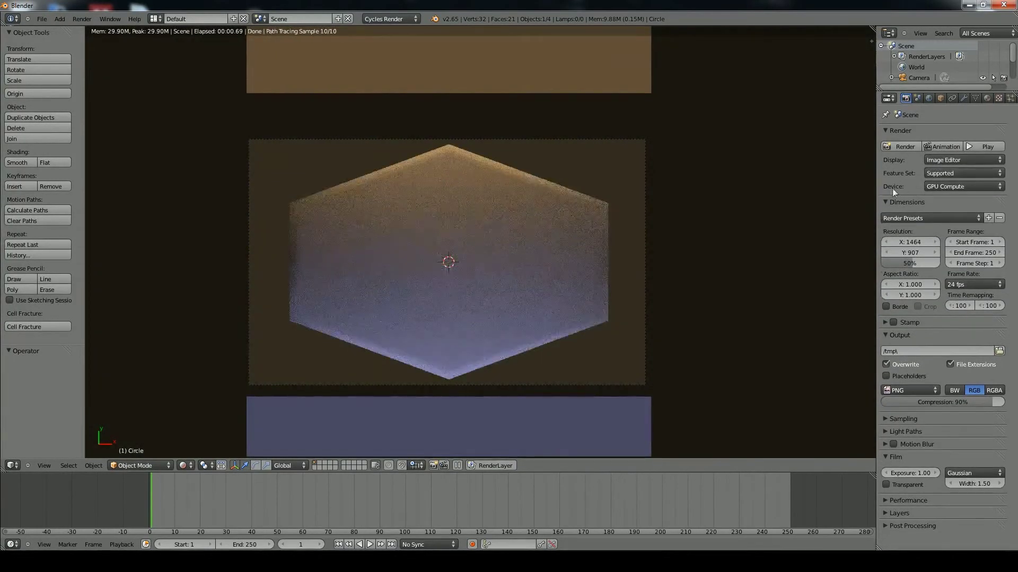
mouse_move(919, 262)
left_mouse_down()
mouse_move(903, 266)
mouse_move(911, 242)
mouse_move(910, 261)
left_mouse_up()
Set the render resolution to 300 × 200 pixels, then select the camera
left_click(915, 242)
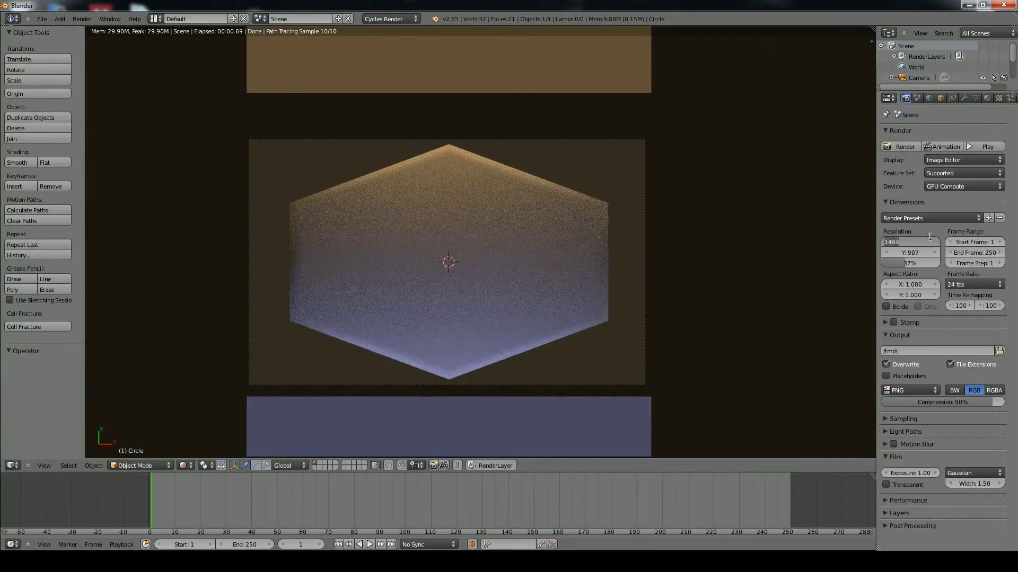
type("300")
key("Tab")
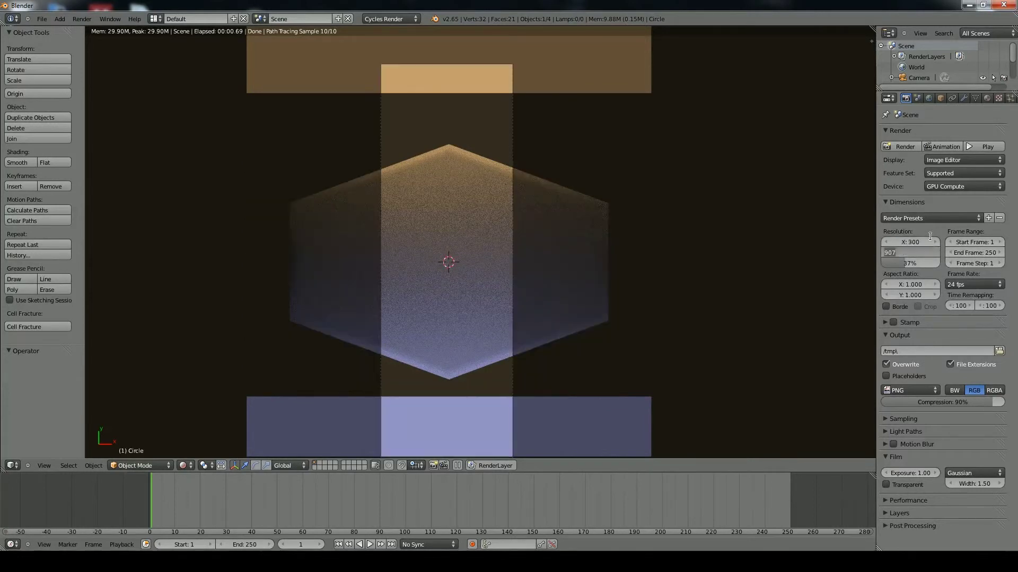
type("200")
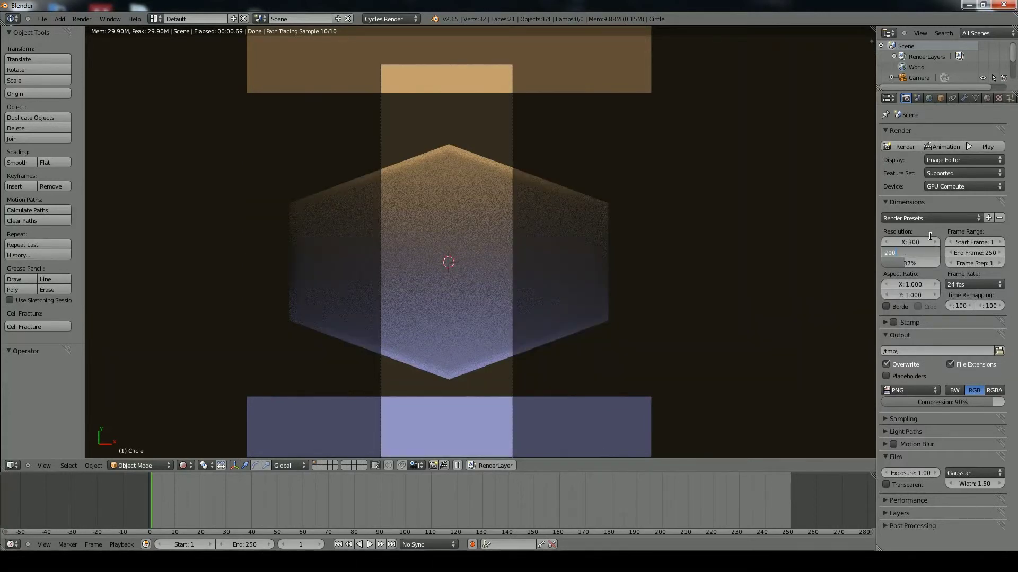
key("Return")
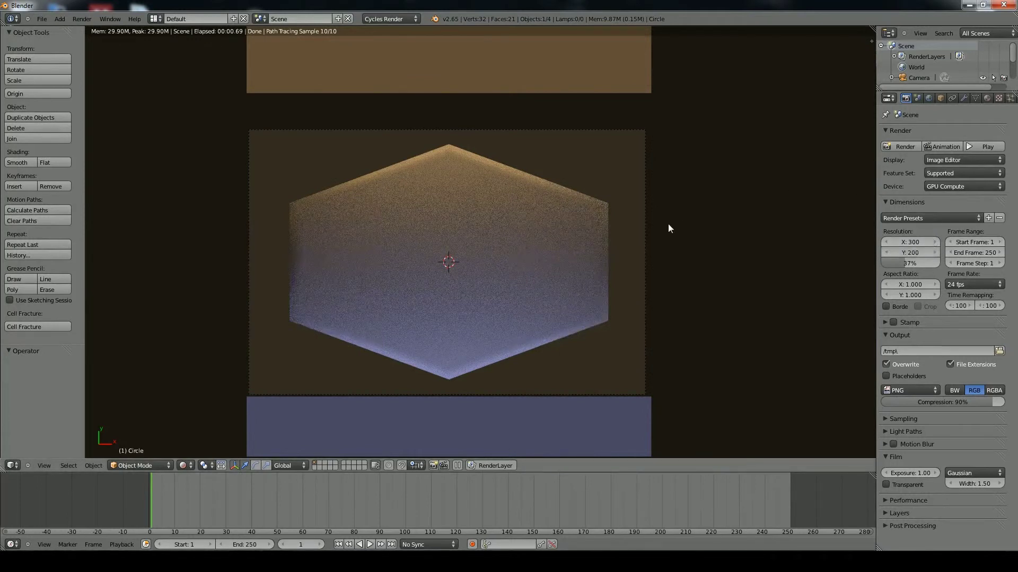
right_click(645, 295)
Lower the camera's Orthographic Scale to 3.414 and output at 100% size as RGBA PNG with 100% compression
left_click(964, 98)
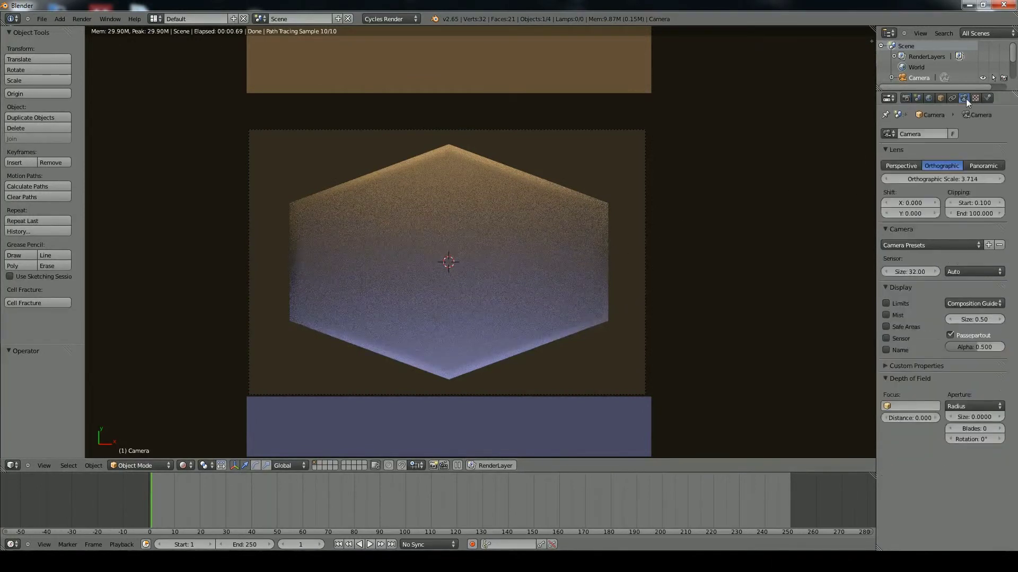
mouse_move(943, 178)
left_mouse_down()
mouse_move(954, 179)
mouse_move(928, 179)
left_mouse_up()
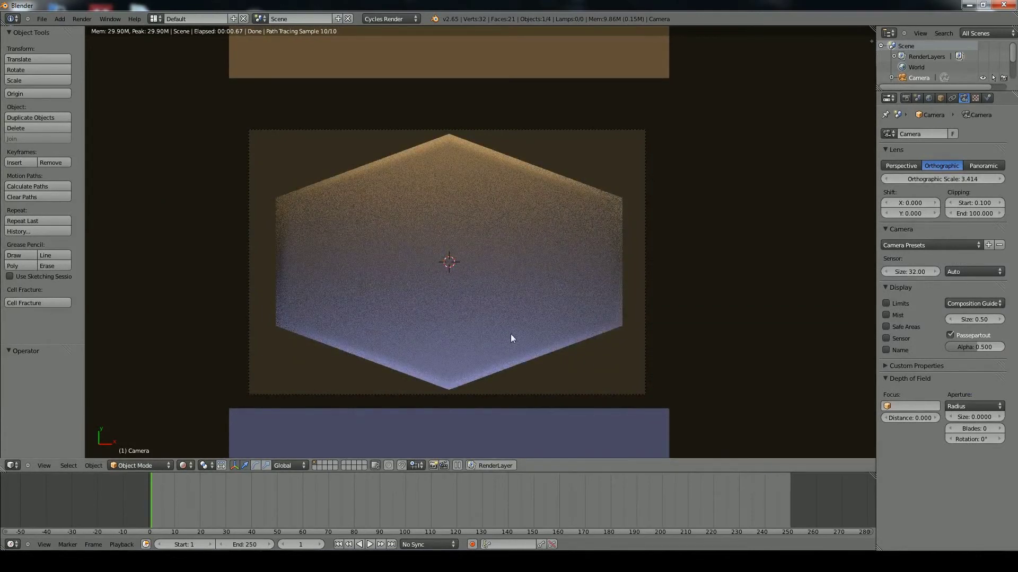
left_click(906, 98)
left_click_drag(908, 263, 936, 263)
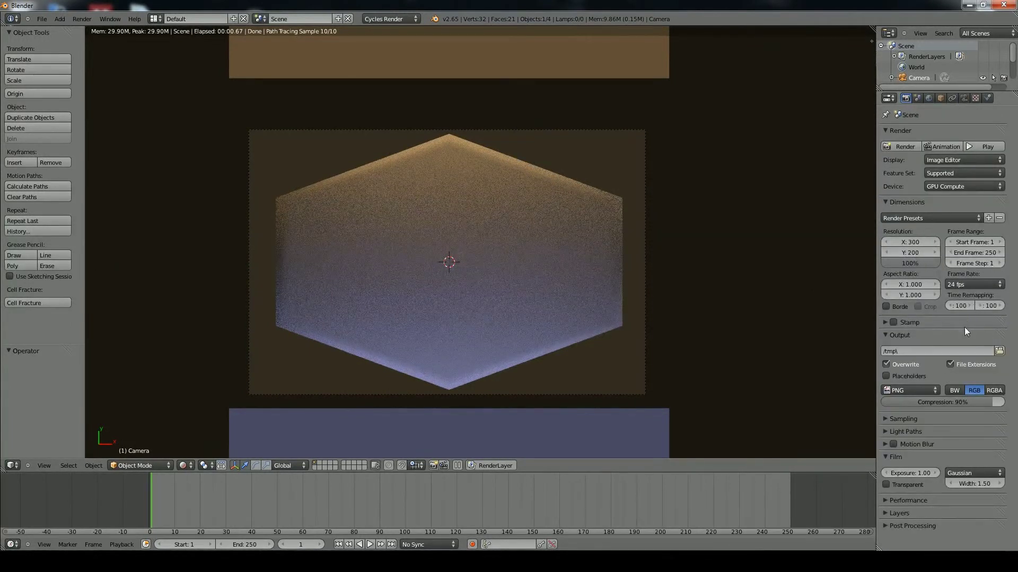
left_click(994, 391)
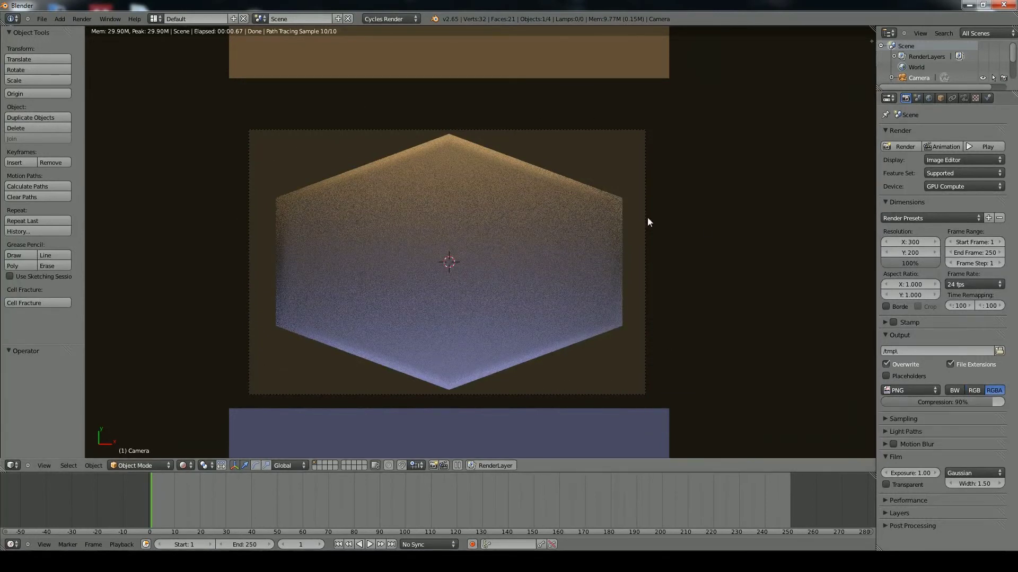
left_click_drag(929, 402, 944, 401)
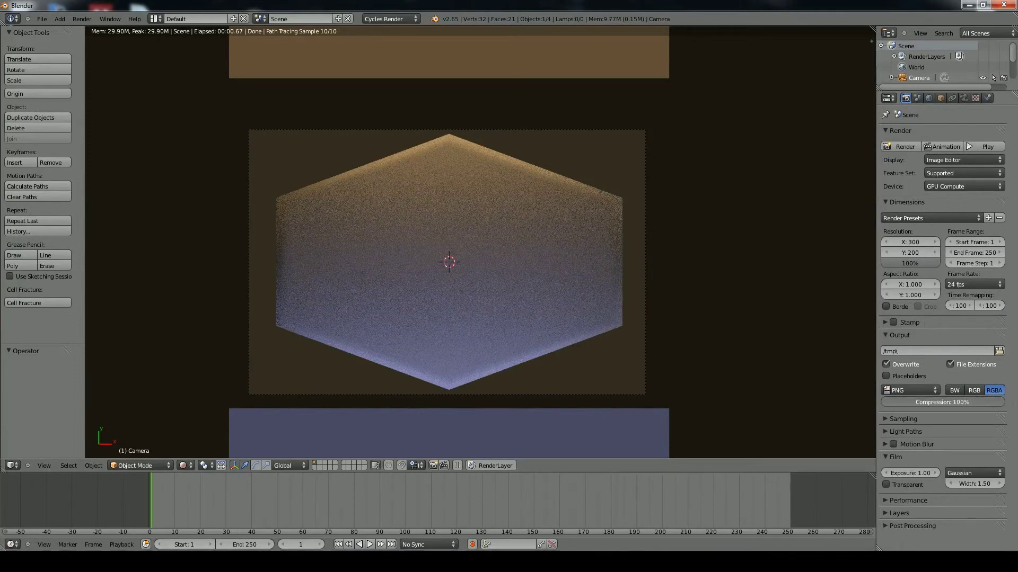
Set Render samples to 150 and enable Film Transparent for a transparent background
left_click(917, 418)
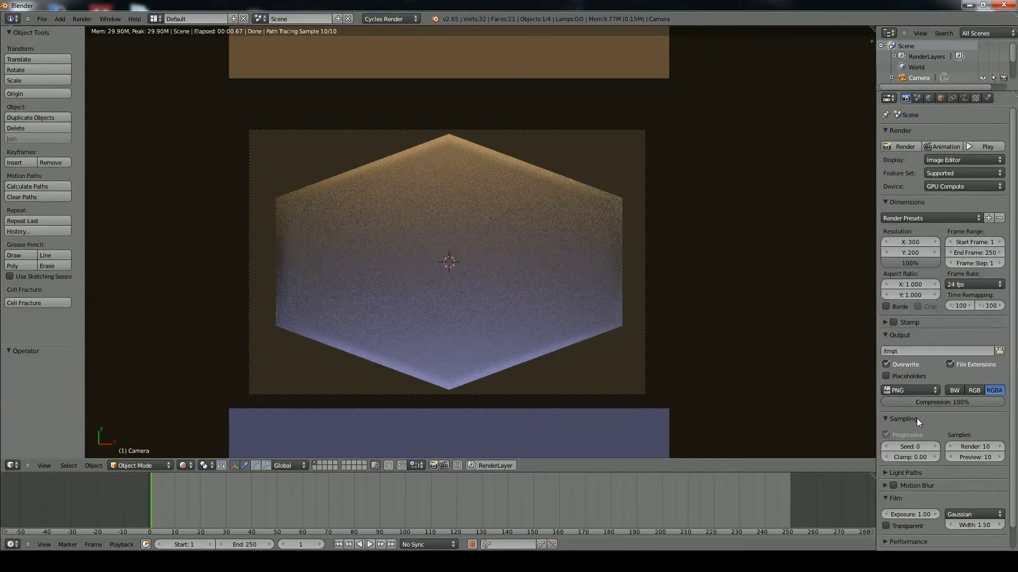
left_click(972, 448)
type("150")
key("Return")
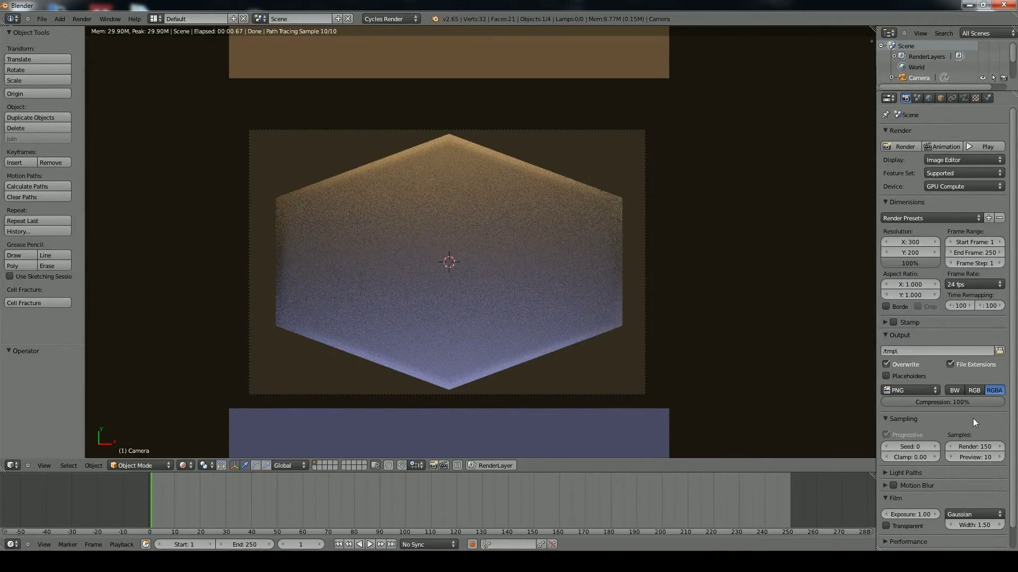
scroll(943, 435, "down", 1)
left_click(910, 450)
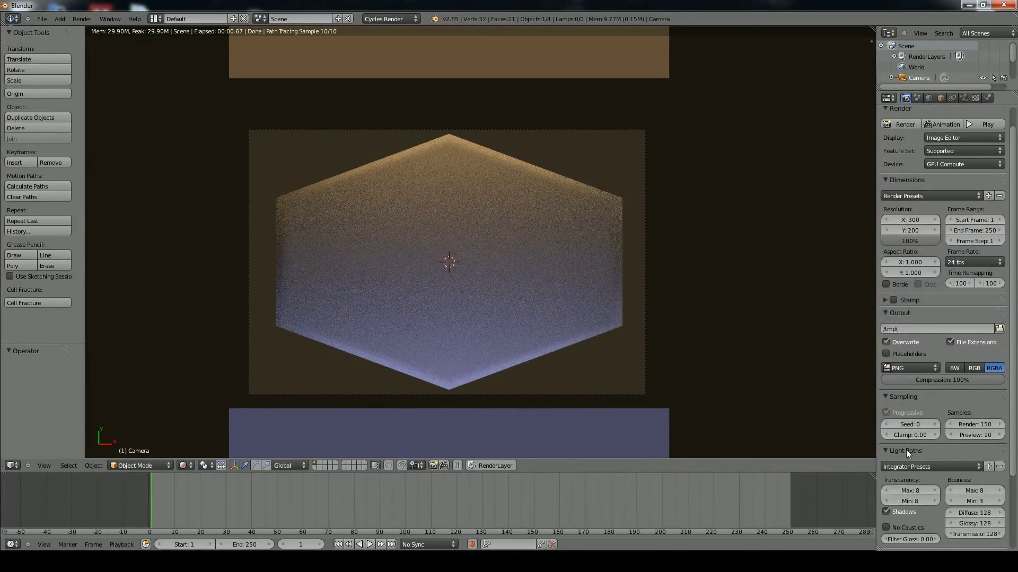
scroll(914, 450, "down", 1)
left_click(904, 431)
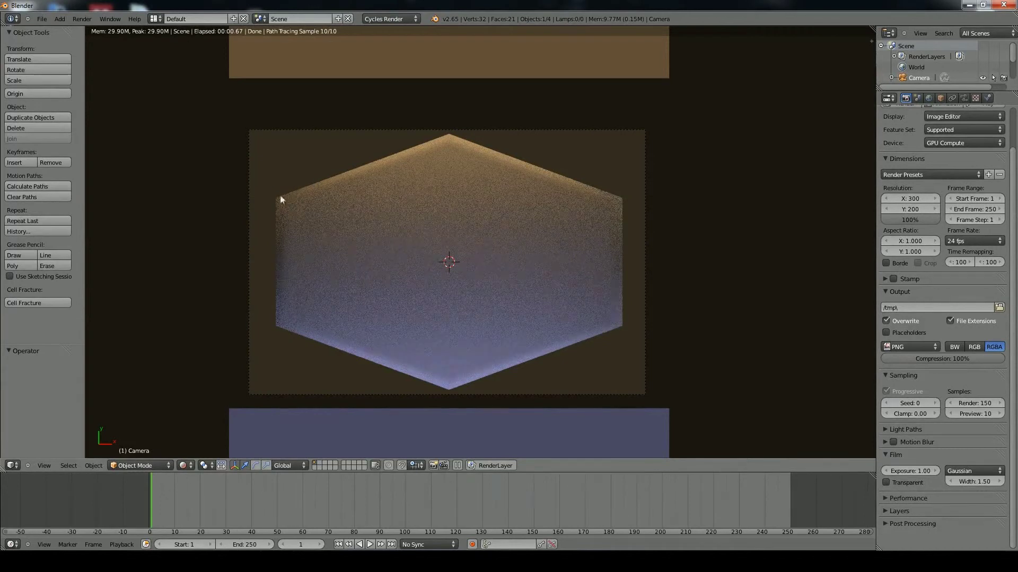
left_click(898, 485)
Set the Performance tile size to 256 × 256 and render the final hexagon image with F12
left_click(907, 499)
scroll(923, 497, "down", 2)
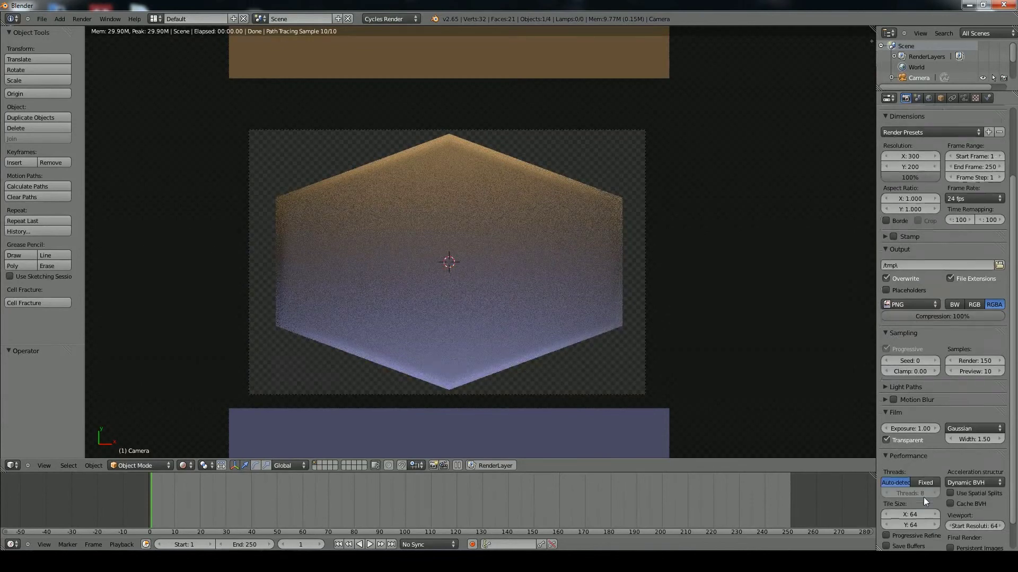
left_click(923, 515)
type("25")
key("Tab")
type("256")
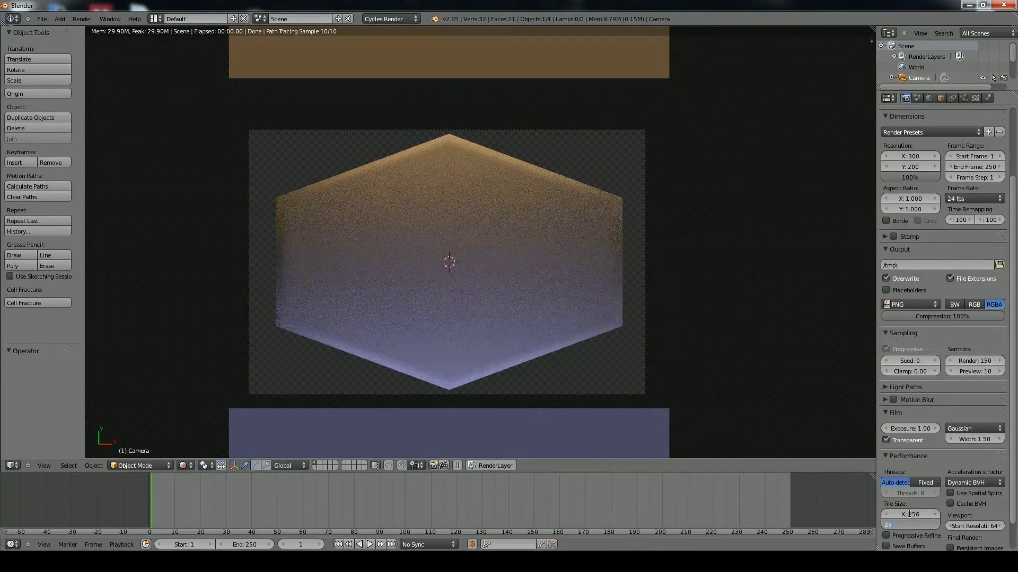
key("Return")
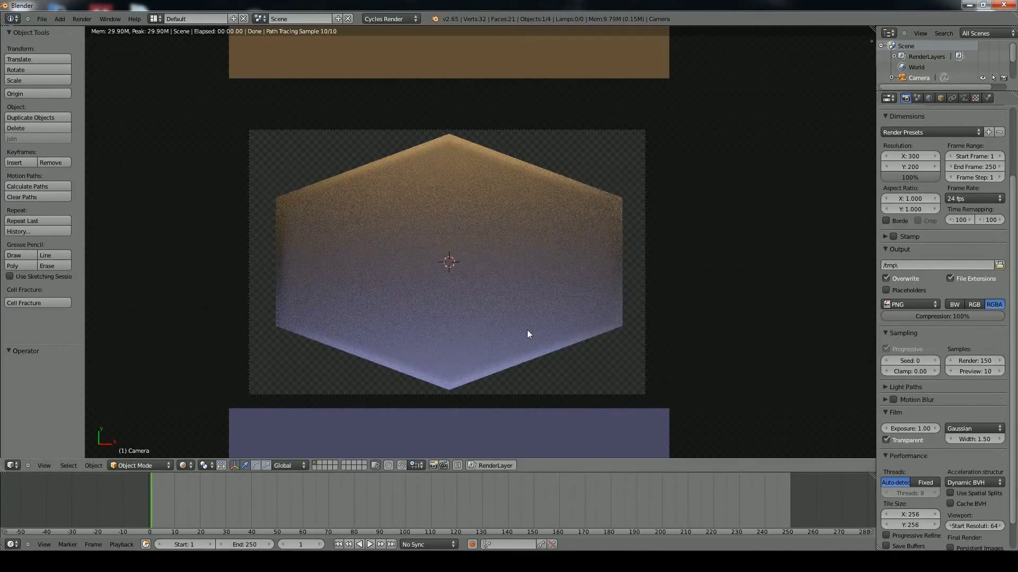
key("F12")
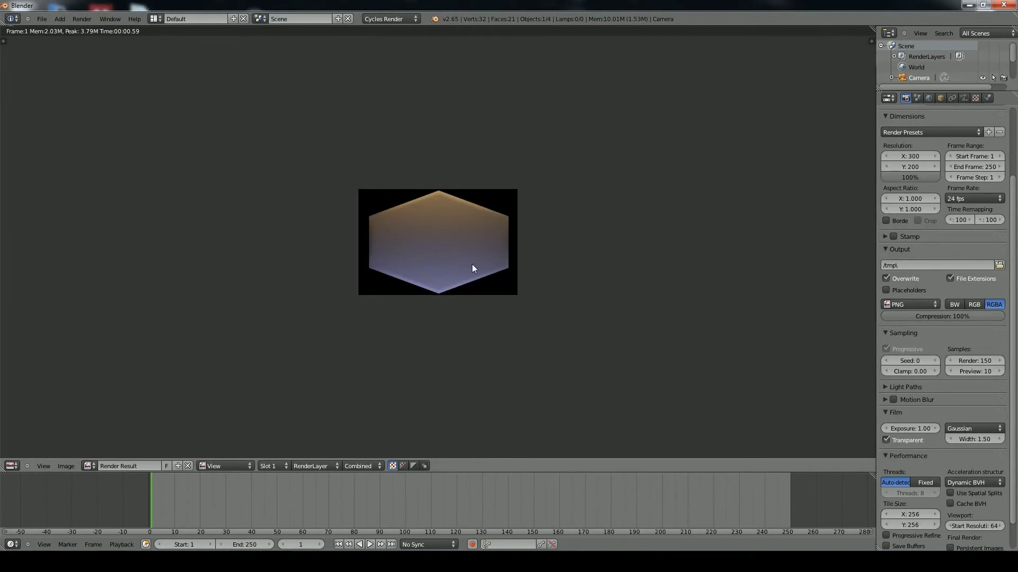
From the Render Result's Image menu, choose Save As to open the image save dialog
scroll(458, 263, "up", 3)
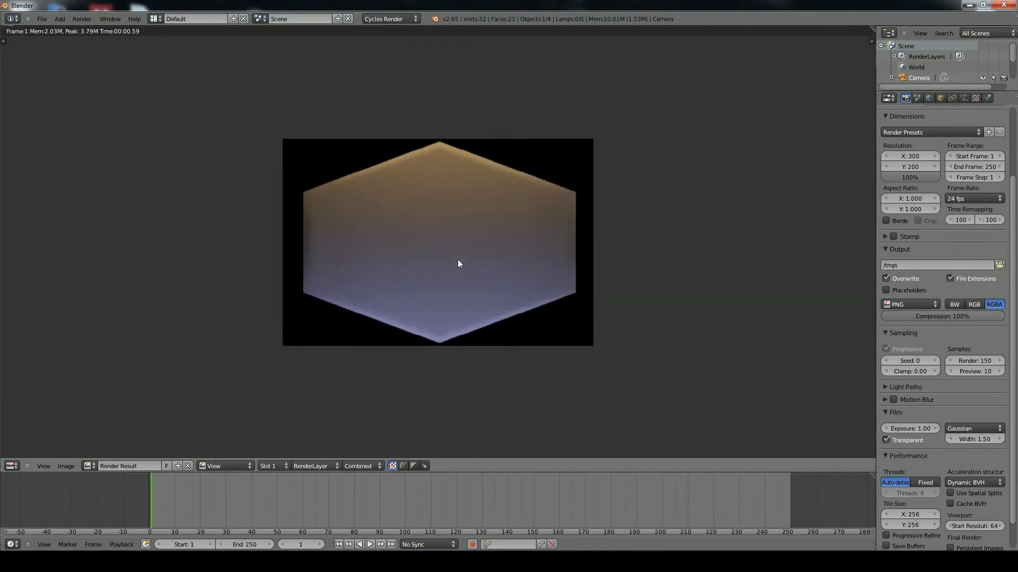
scroll(409, 301, "down", 3)
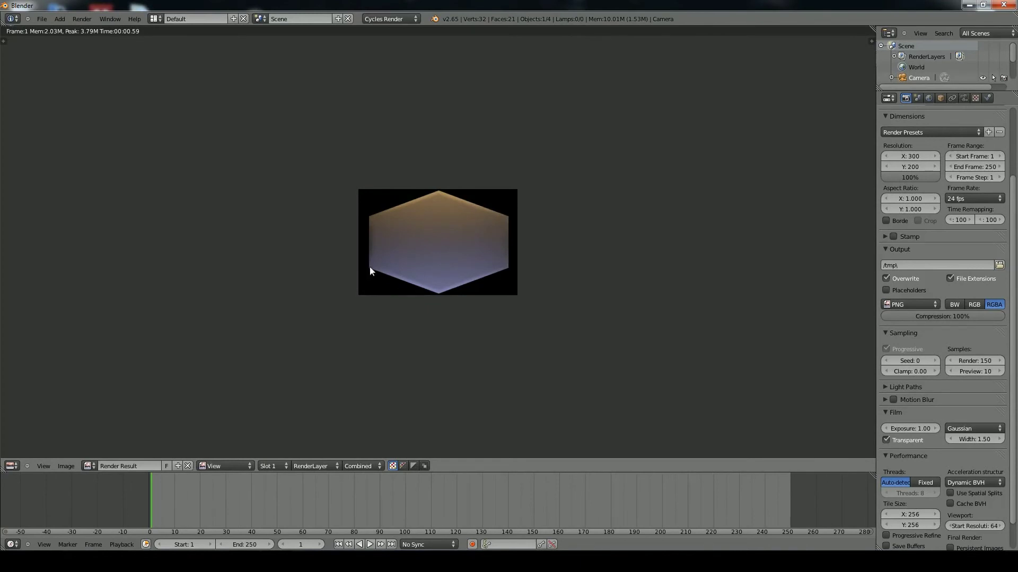
left_click(72, 463)
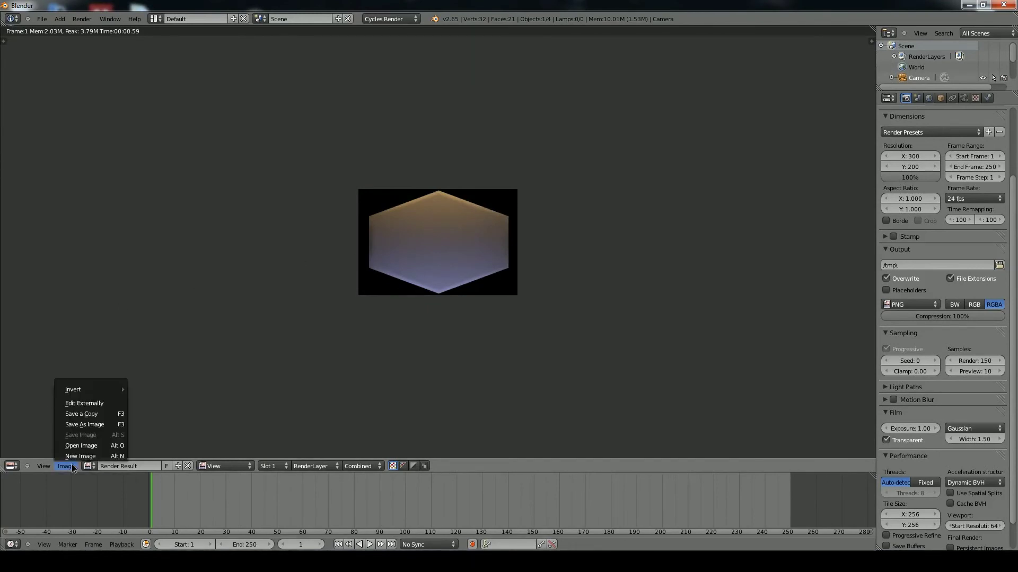
left_click(93, 427)
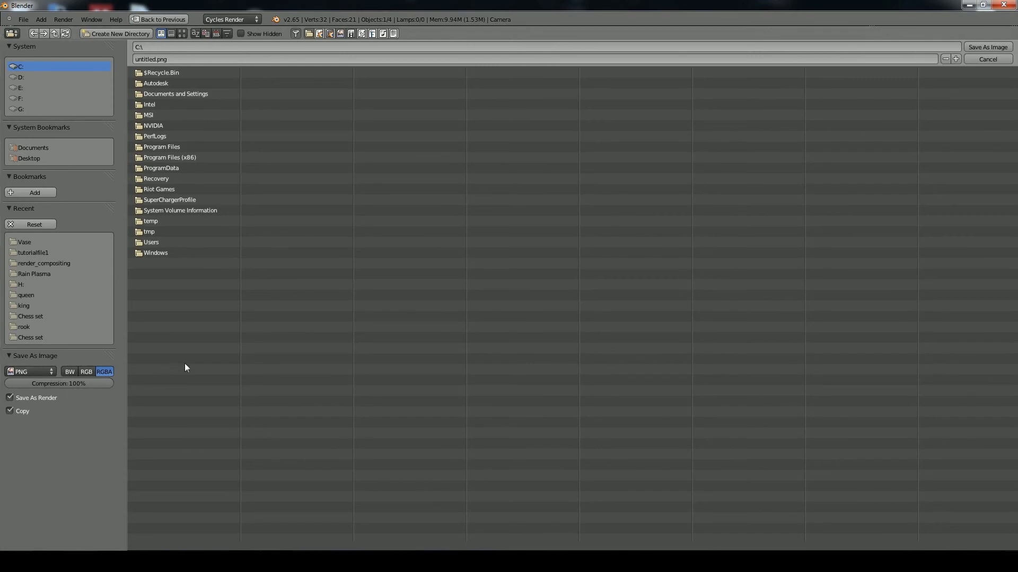
Save the render as tilebase.png in the Tutorial folder on the Desktop
left_click(31, 158)
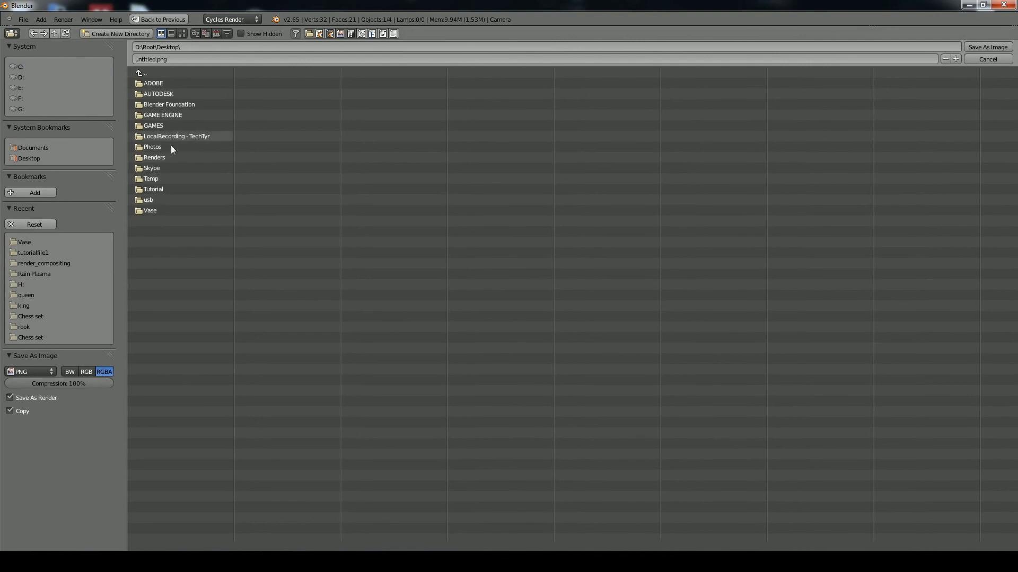
left_click(154, 189)
left_click(191, 60)
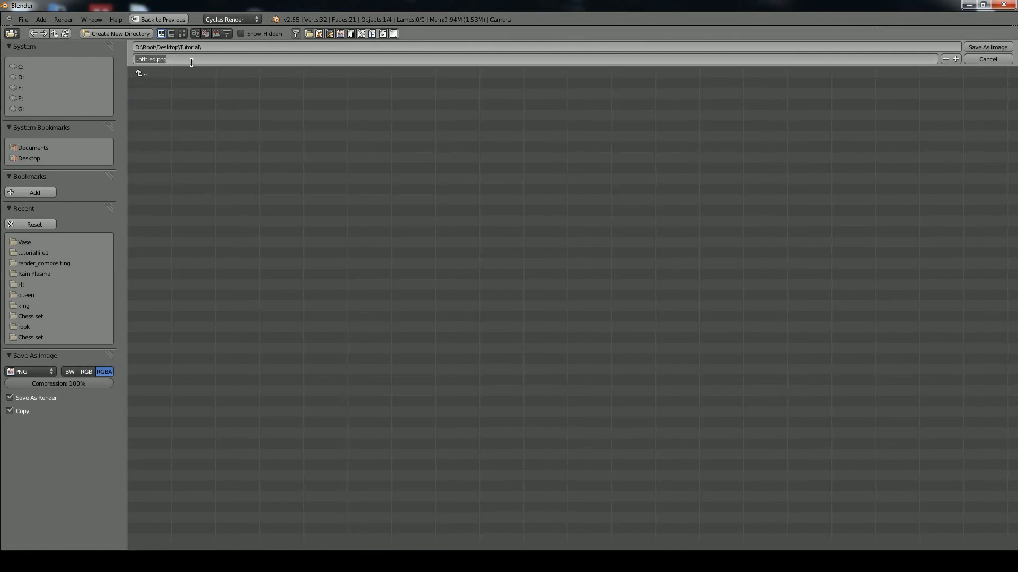
type("tilebase.png")
key("Return")
left_click(983, 47)
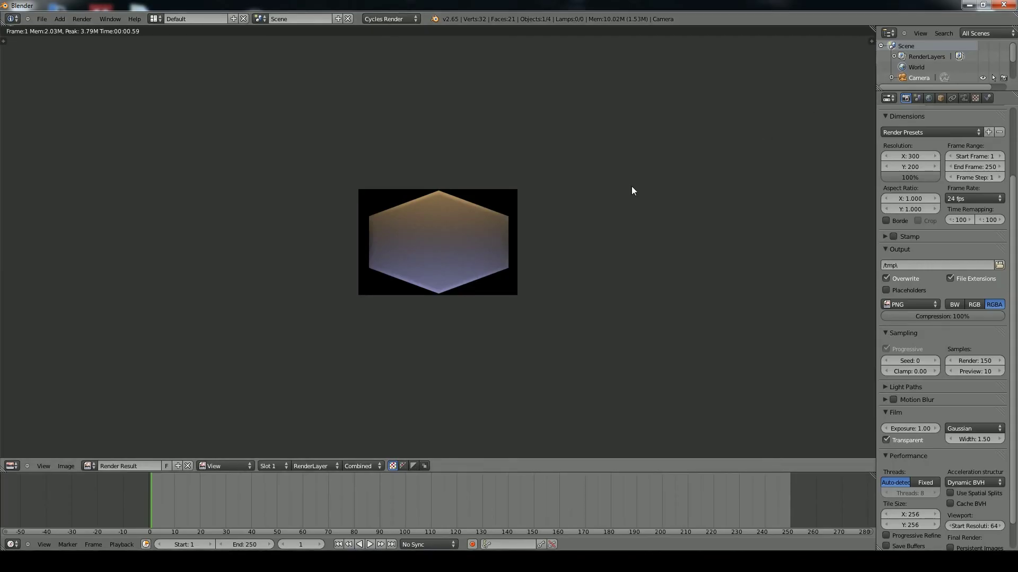